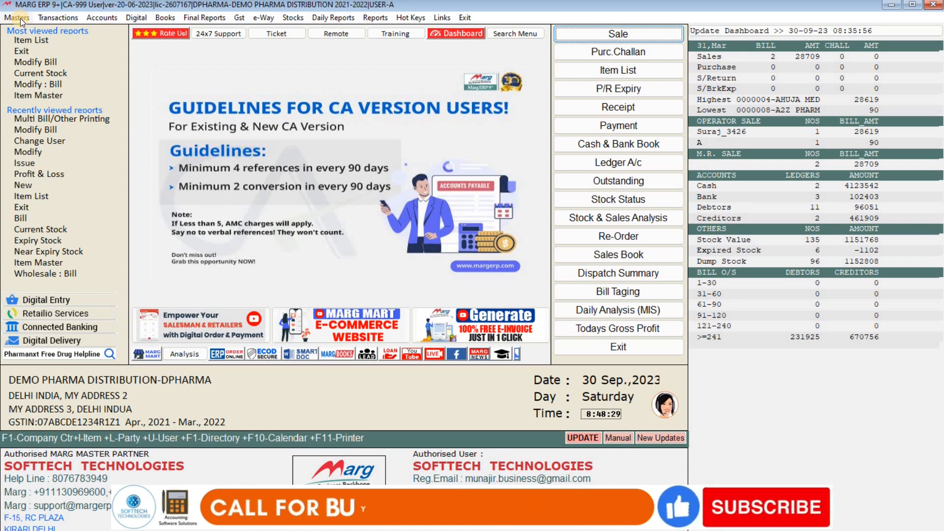
- Start a new ledger from Masters > Ledger Master > Ledger
left_click(20, 19)
mouse_move(132, 31)
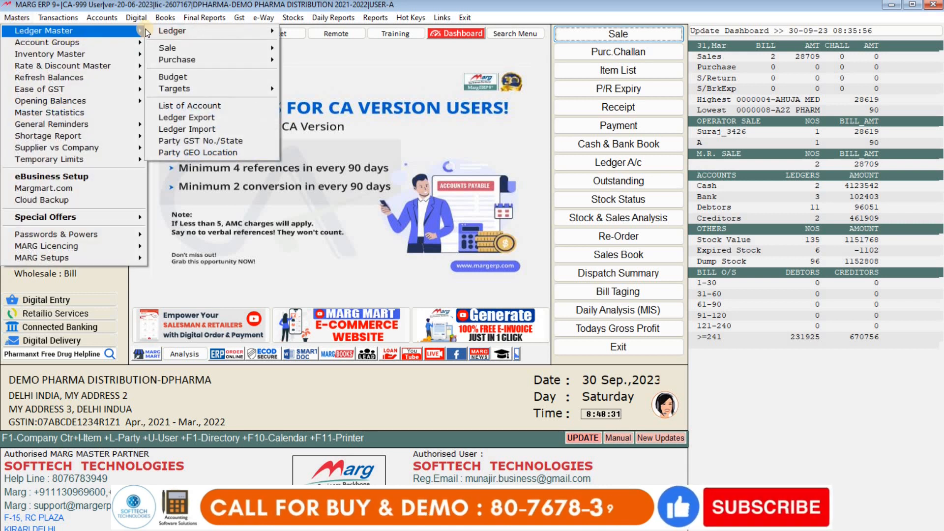
mouse_move(193, 31)
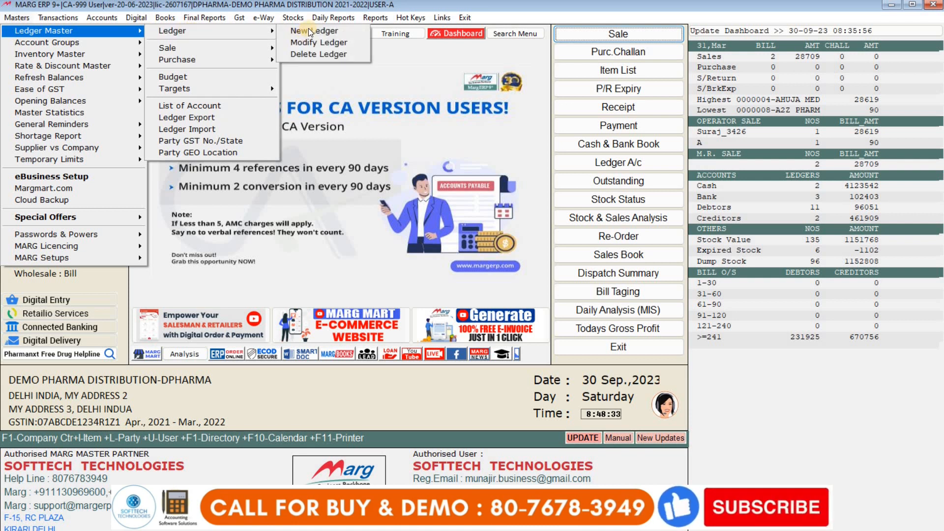
left_click(309, 30)
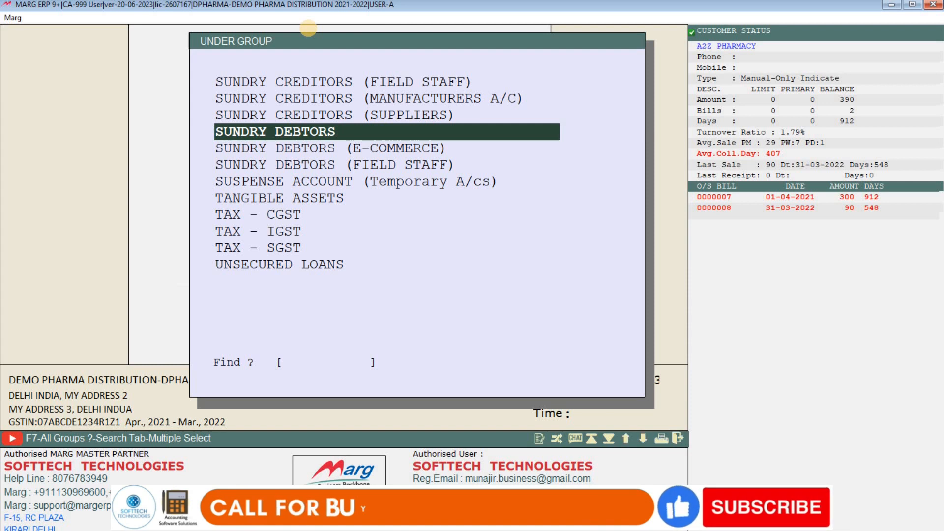
- Browse the Under Group list past Sundry Debtors to Sundry Creditors (Suppliers)
key("Up")
key("Up")
key("Up")
key("Up")
key("Up")
key("Up")
key("Up")
key("Up")
key("Up")
key("Up")
key("Up")
key("Up")
key("Up")
key("Up")
key("Up")
key("Up")
key("Up")
key("Up")
key("Up")
key("Up")
key("Up")
key("Up")
key("Up")
key("Up")
key("Up")
key("Down")
key("Down")
key("Down")
key("Down")
key("Down")
key("Down")
key("Down")
key("Down")
key("Down")
key("Down")
key("Down")
key("Down")
key("Down")
key("Down")
key("Down")
key("Down")
key("Down")
key("Down")
key("Down")
key("Down")
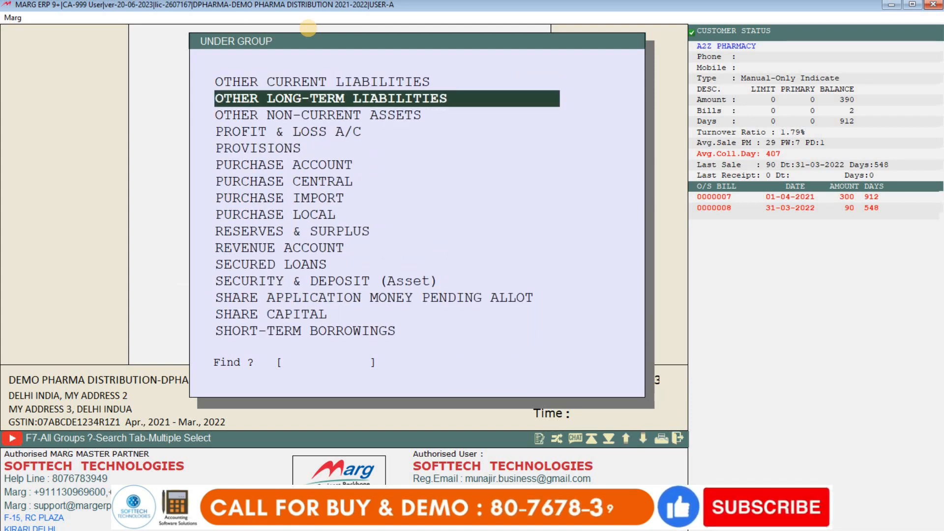
key("Down")
key("Down")
key("Down")
key("Down")
key("Down")
key("Up")
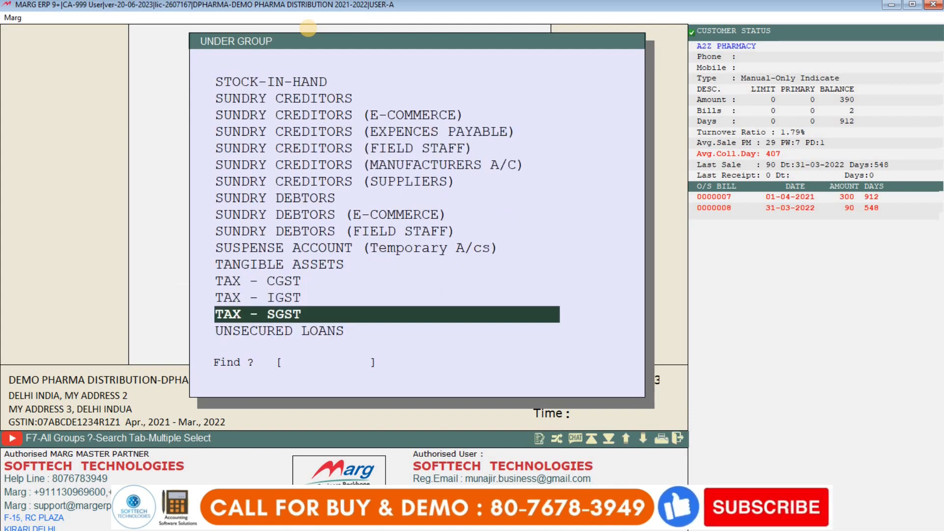
key("Up")
key("Up")
key("Up")
key("Up")
key("Up")
key("Up")
key("Up")
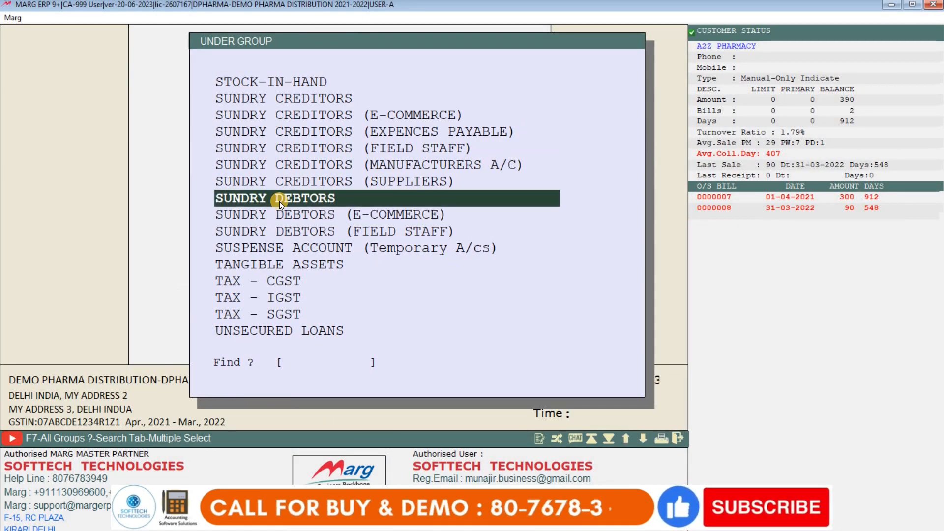
key("Up")
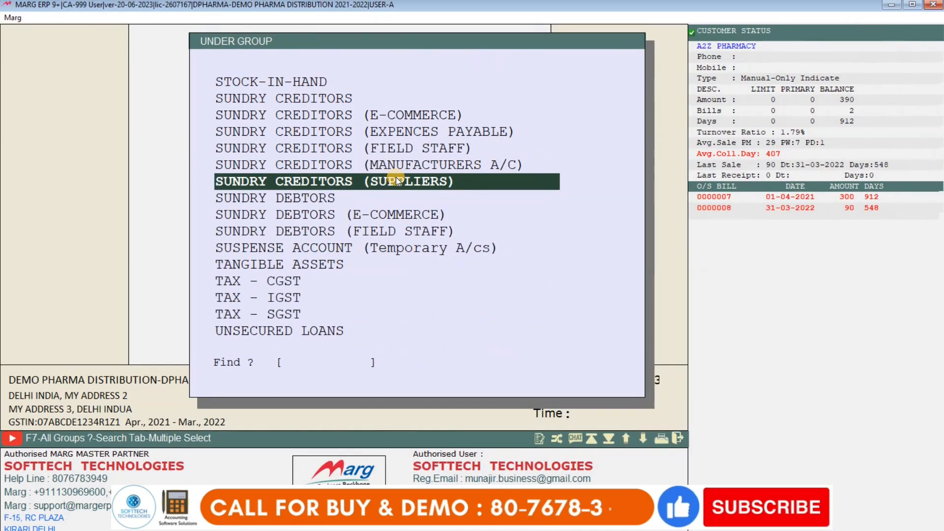
- Filter the group list by 'E' to view Expenses (Direct) and Expenses (Indirect)
key("Up")
key("Up")
key("Up")
key("Up")
key("Up")
key("Up")
key("Up")
key("Up")
key("Up")
key("Up")
key("Up")
key("Up")
key("Up")
key("Up")
key("Up")
key("Up")
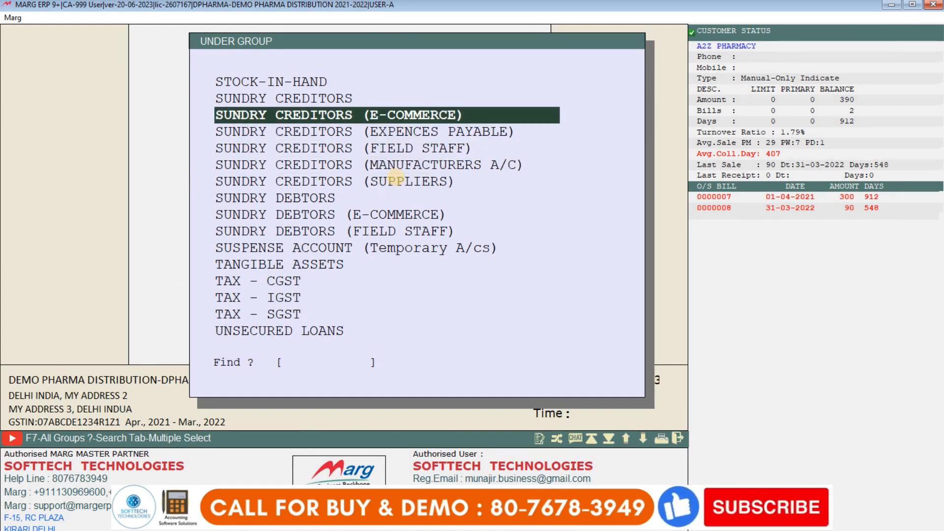
key("Up")
key("Up")
key("Up")
key("Up")
key("Up")
key("Up")
key("Up")
key("Up")
key("Up")
key("Up")
key("Up")
key("Up")
key("Up")
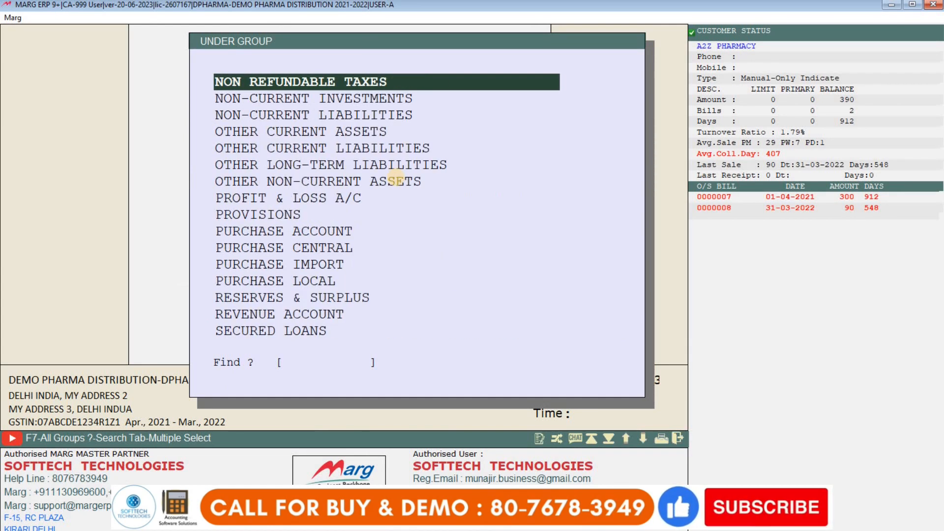
type("E")
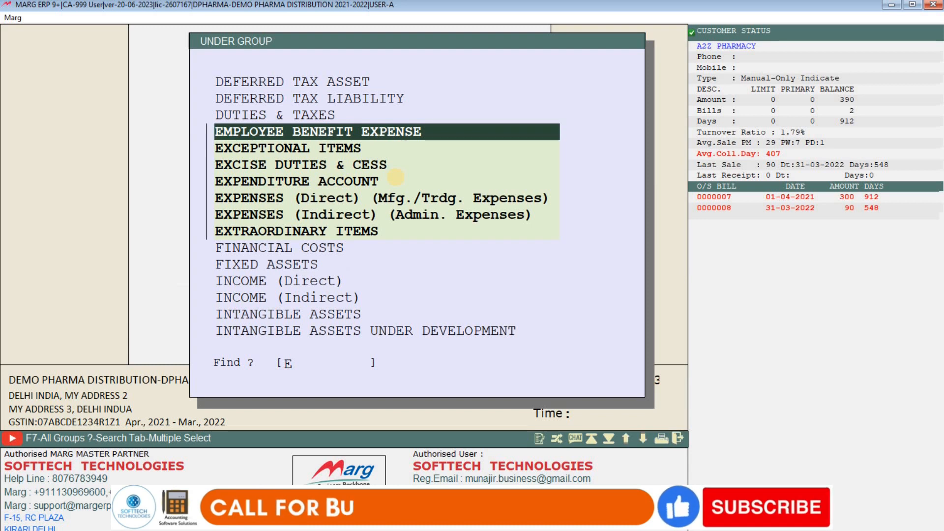
key("Down")
key("Down")
key("Down")
key("Down")
key("Down")
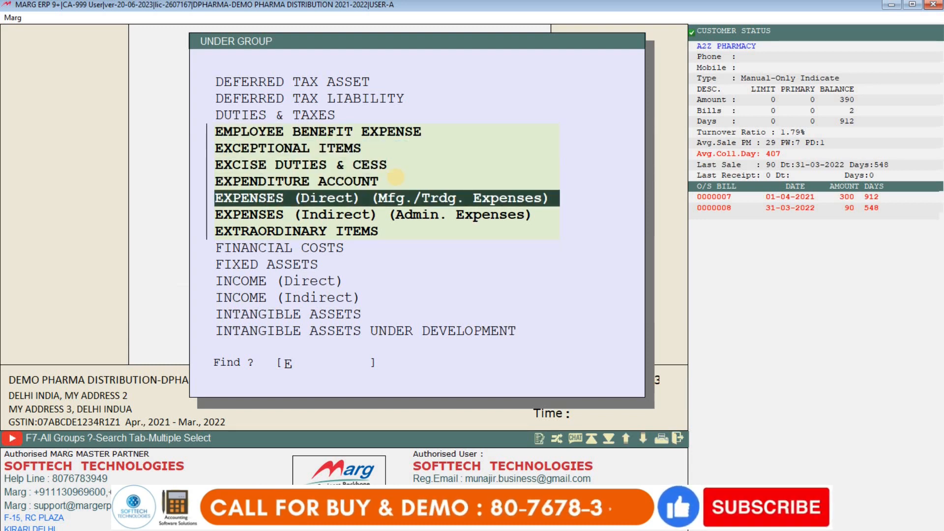
key("Up")
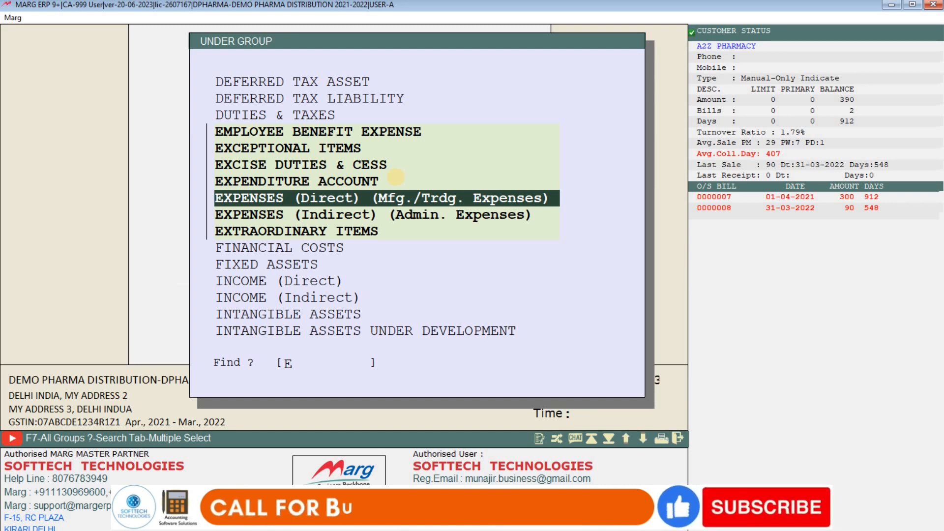
key("Down")
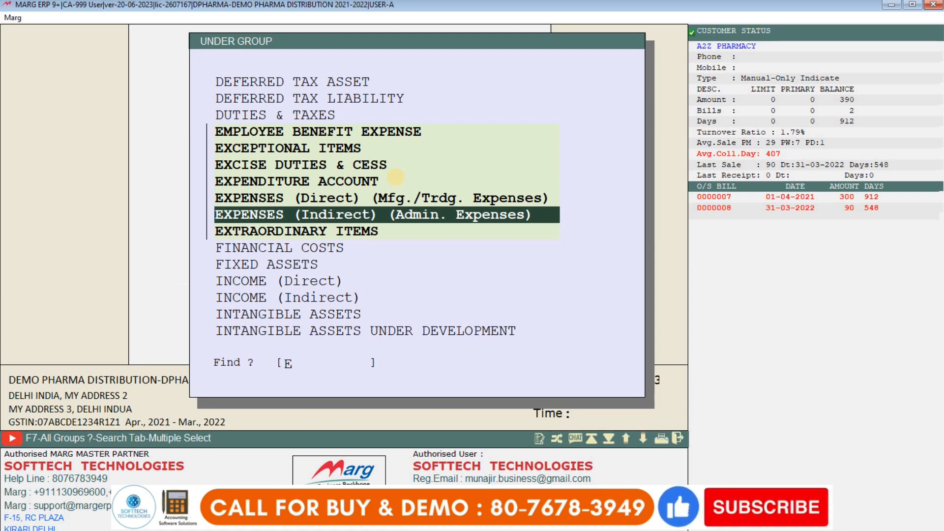
- Clear the group filter, scan the full list, and cancel the unfinished ledger
key("BackSpace")
key("Up")
key("Page_Up")
key("Down")
key("Down")
key("Down")
key("Down")
key("Down")
key("Down")
key("Down")
key("Down")
key("Down")
key("Down")
key("Down")
key("Down")
key("Down")
key("Down")
key("Down")
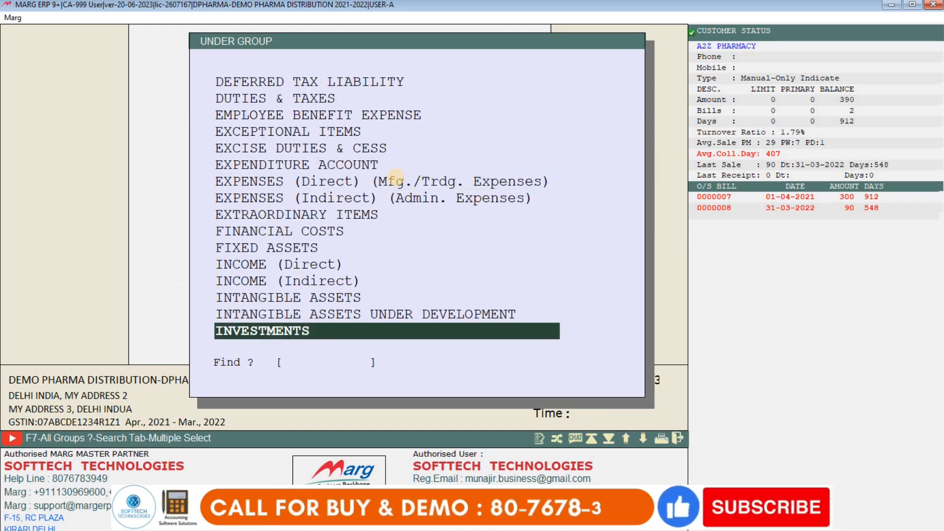
key("Escape")
key("Escape")
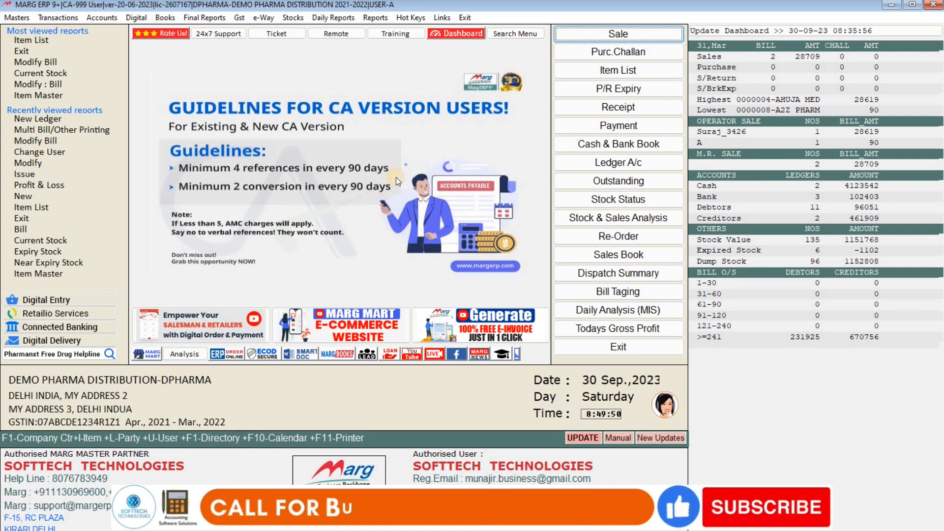
- Start a Sundry Debtors ledger via Alt+M and name it SB INDIA PVT LTD
key("alt+m")
key("Return")
key("Return")
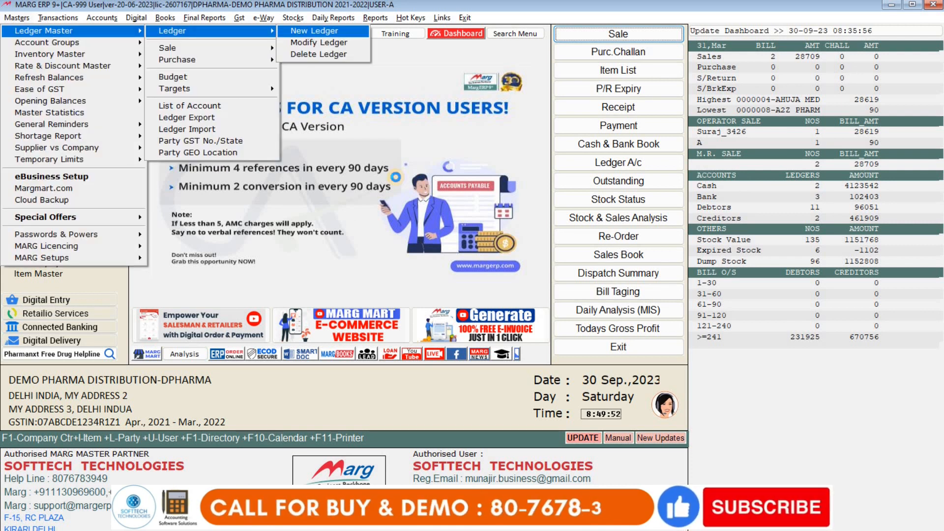
key("Return")
key("Return")
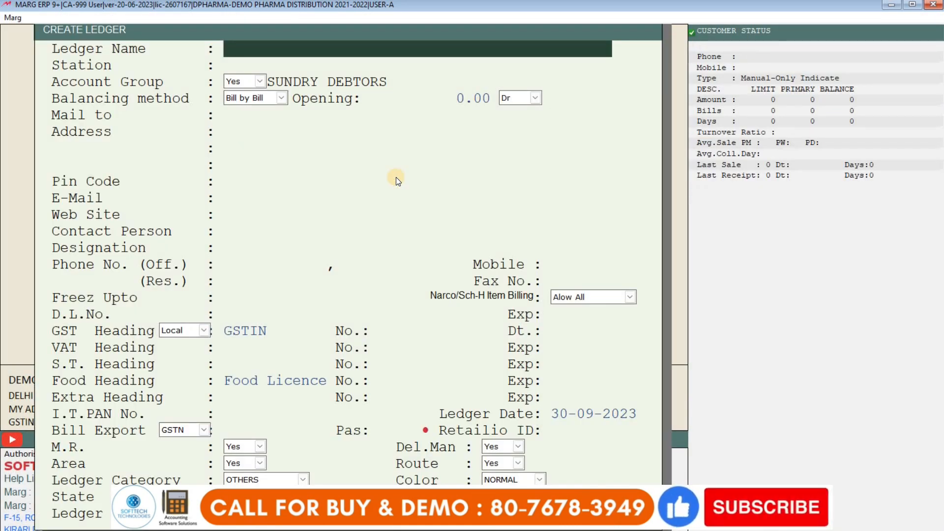
type("SB INDI")
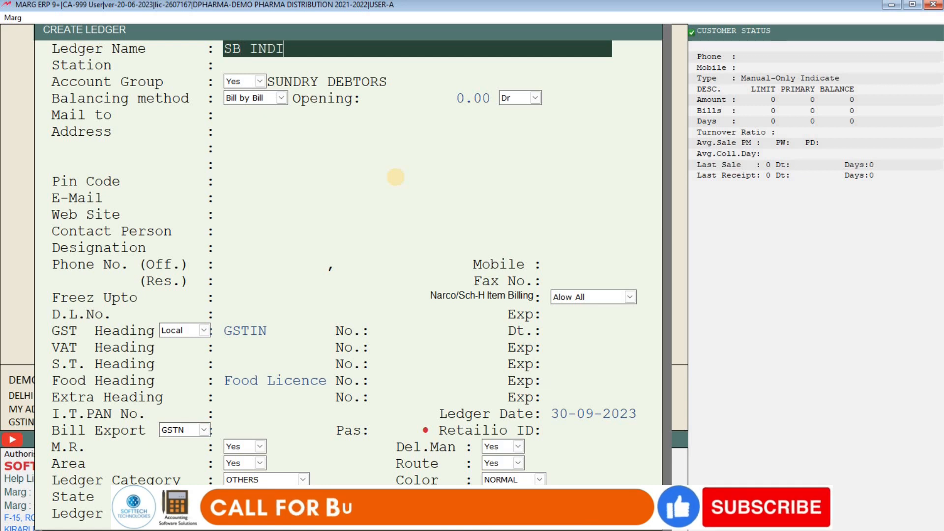
type("A PVT LTD")
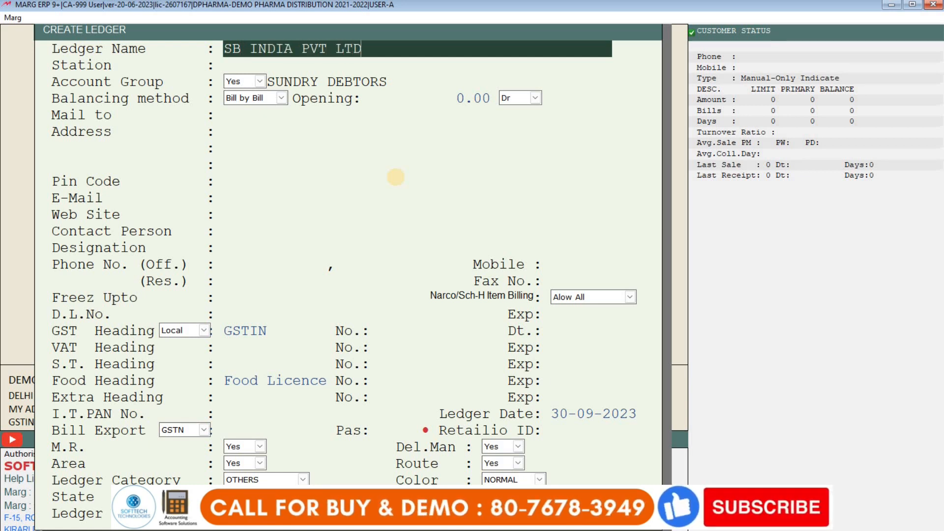
key("Return")
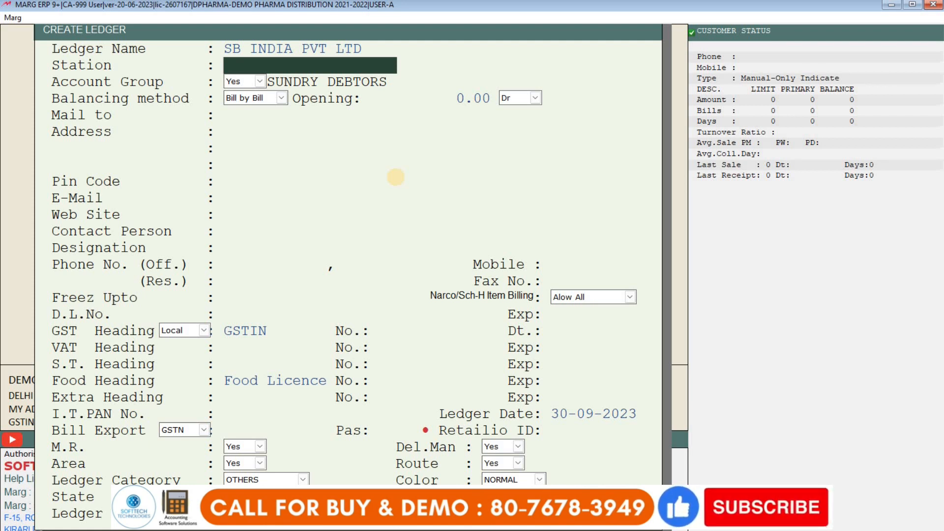
- Enter PANVEL as the ledger's station and expand the Balancing method choices
type("P")
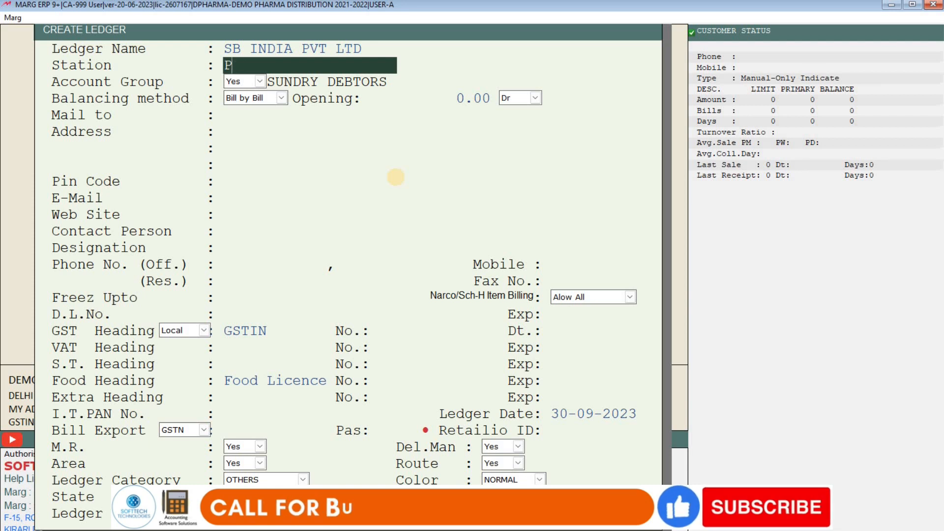
type("ANVEL")
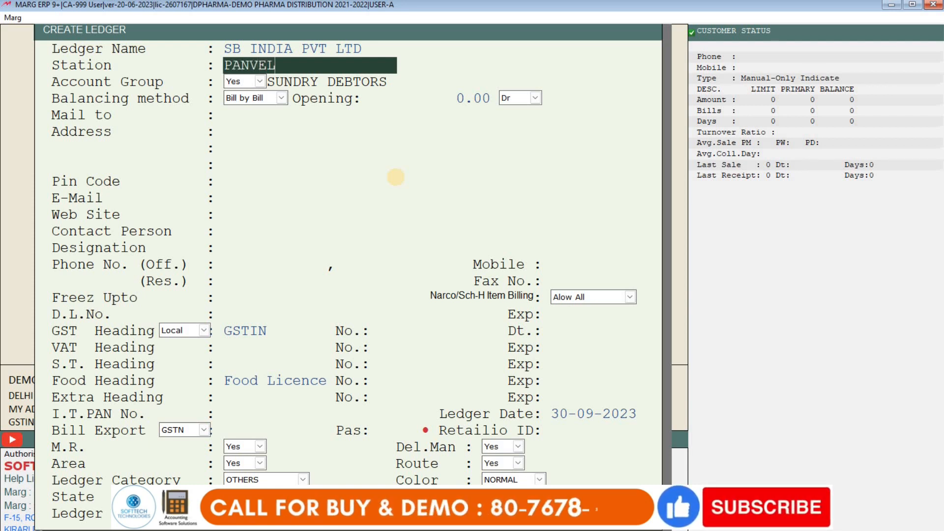
key("Return")
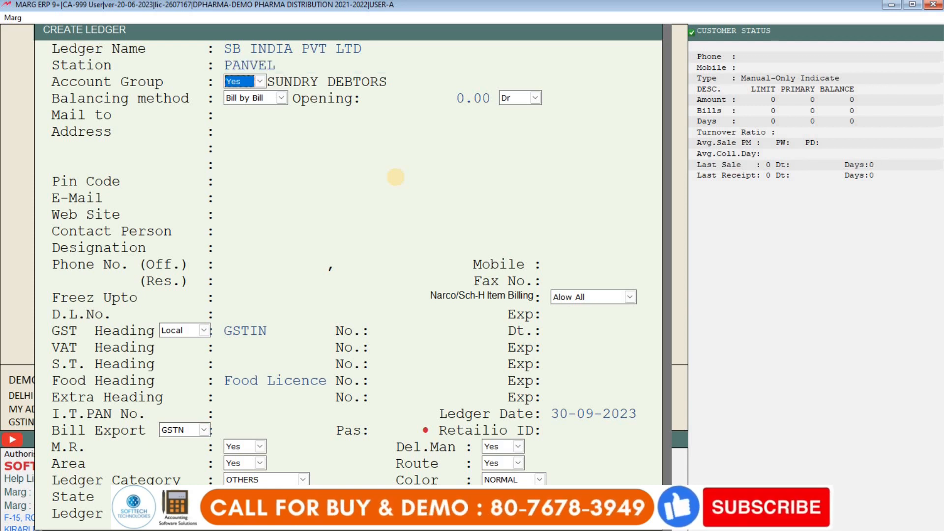
key("Return")
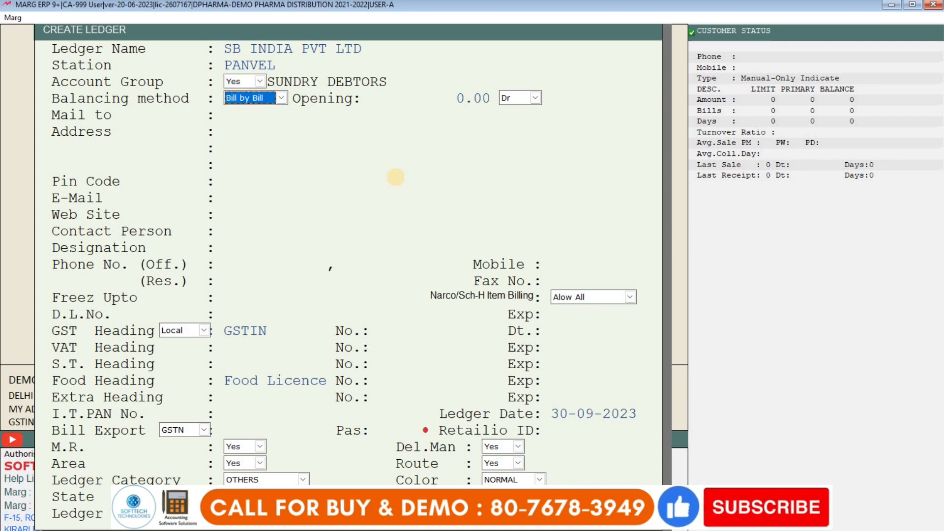
left_click(234, 100)
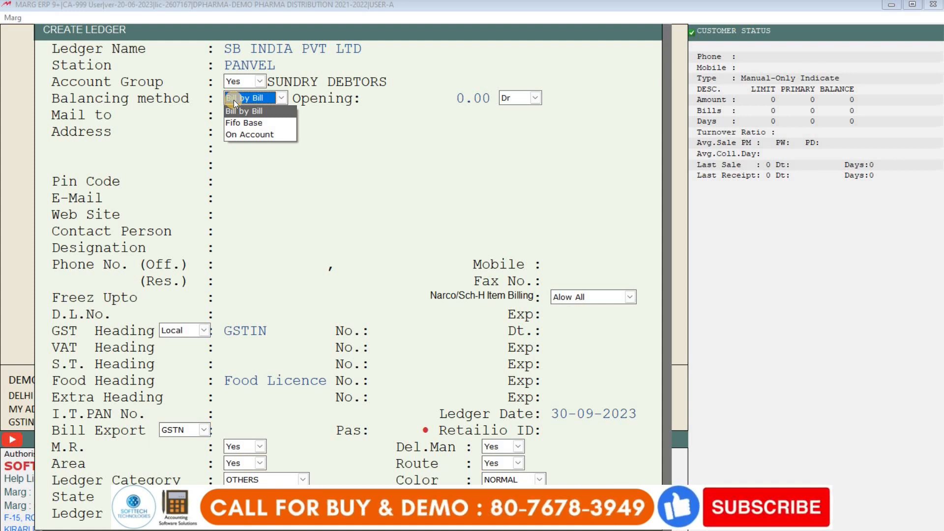
- Look at Fifo Base and On Account, then confirm Bill by Bill balancing
key("Down")
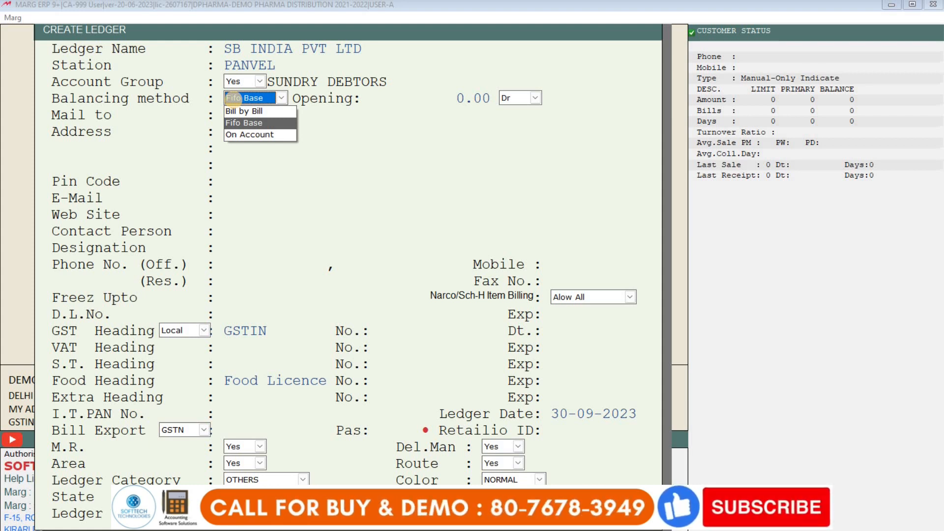
key("Down")
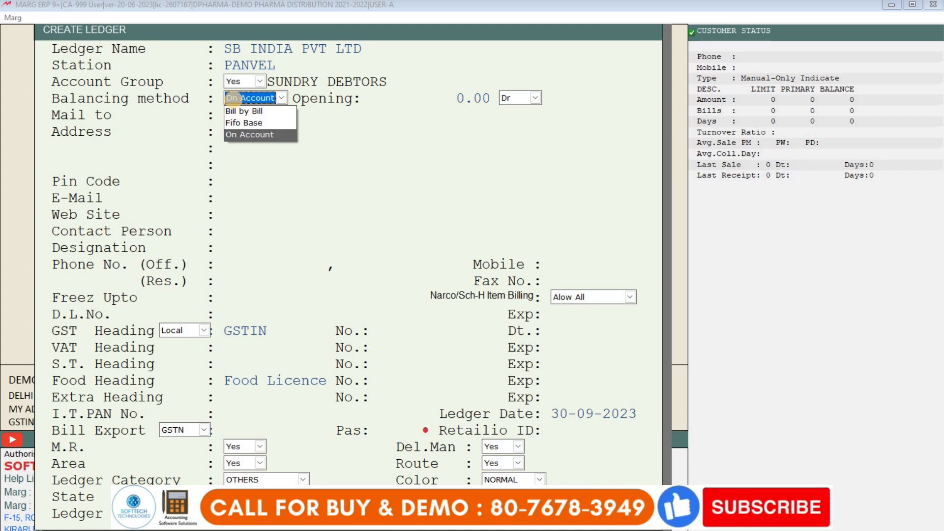
key("Up")
key("Down")
key("Up")
key("Up")
key("Return")
key("Return")
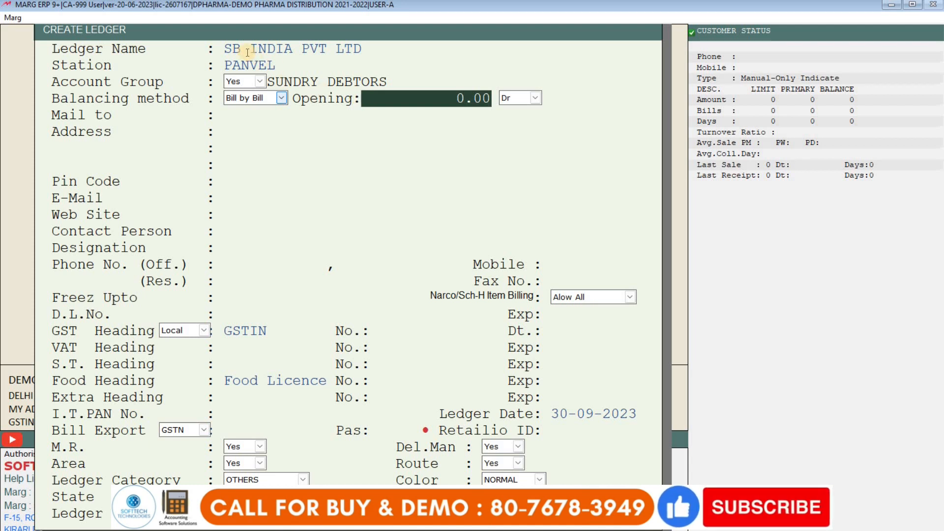
- Set the ledger's opening balance to 1000.00 Dr
type("1000")
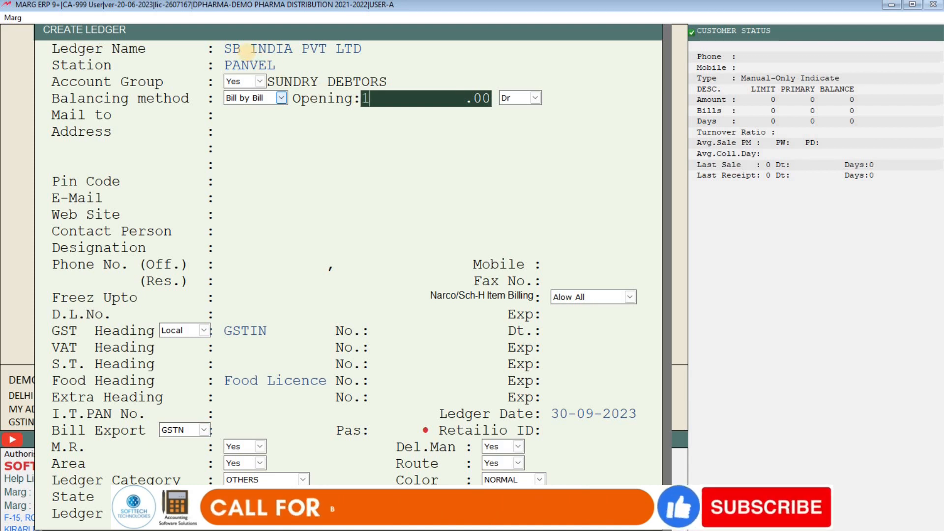
type("4")
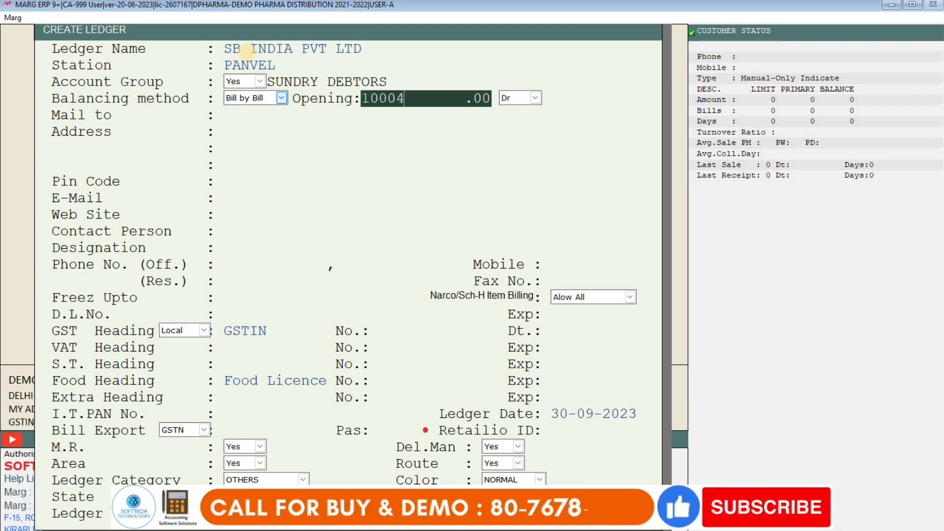
key("Return")
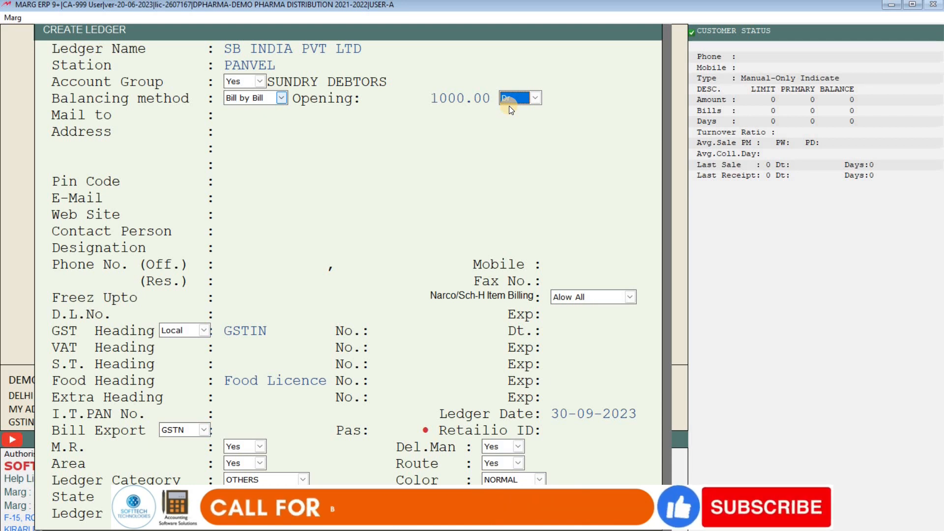
left_click(514, 97)
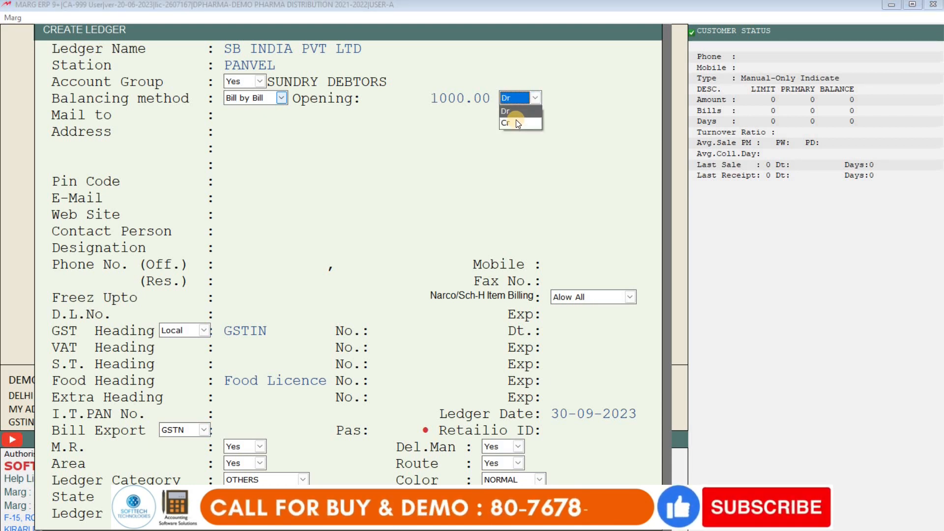
left_click(517, 120)
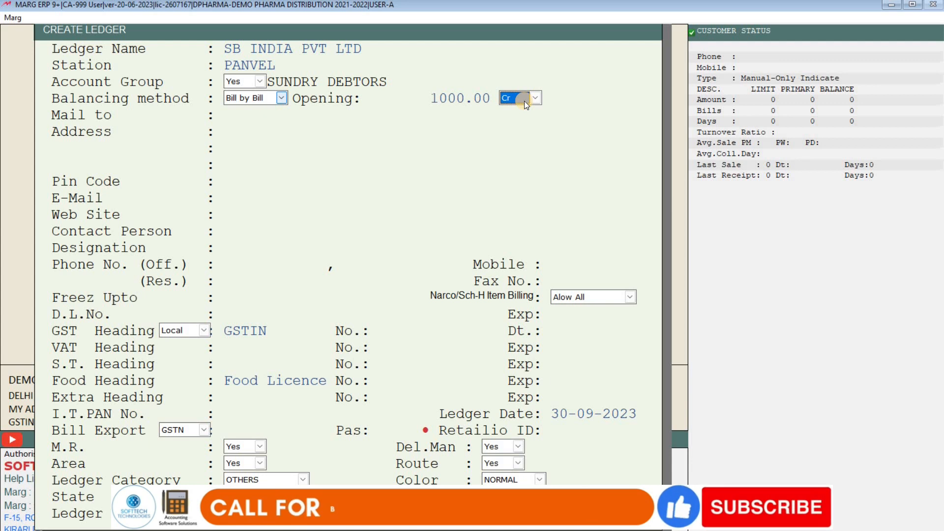
left_click(525, 102)
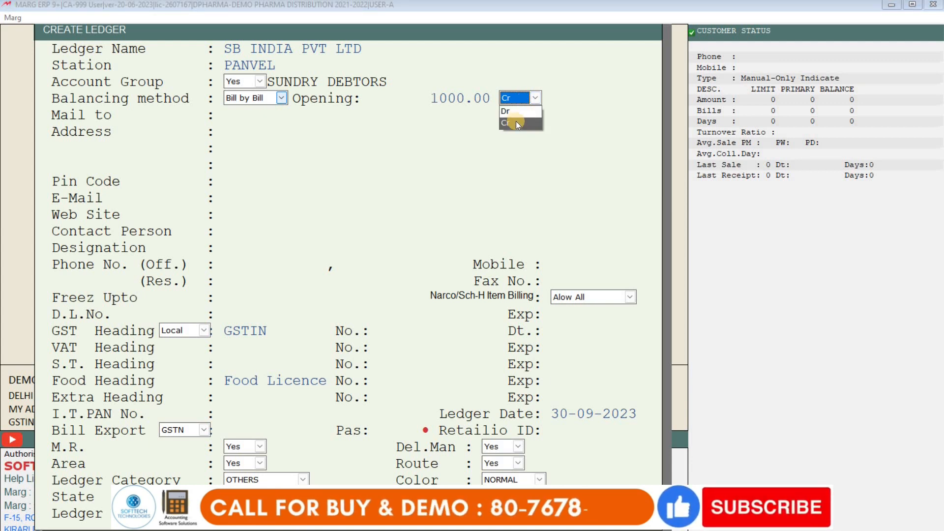
left_click(512, 112)
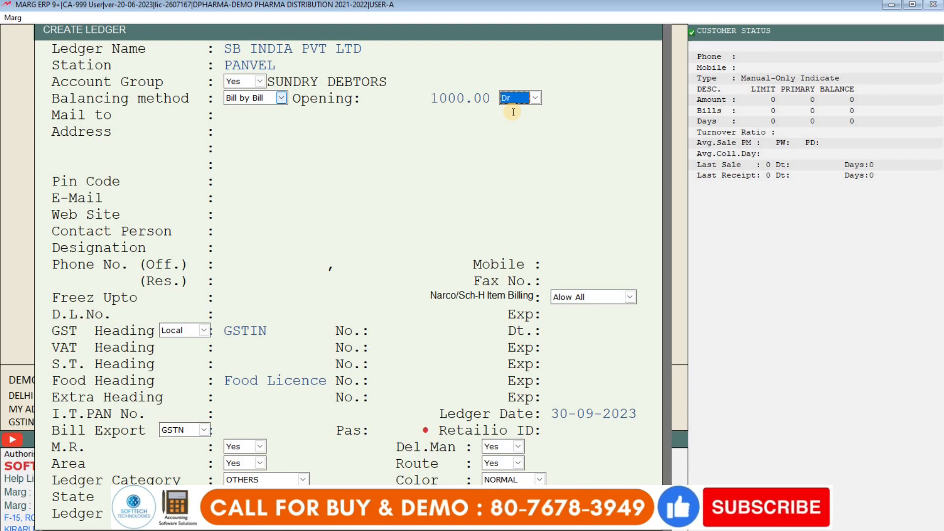
left_click(513, 112)
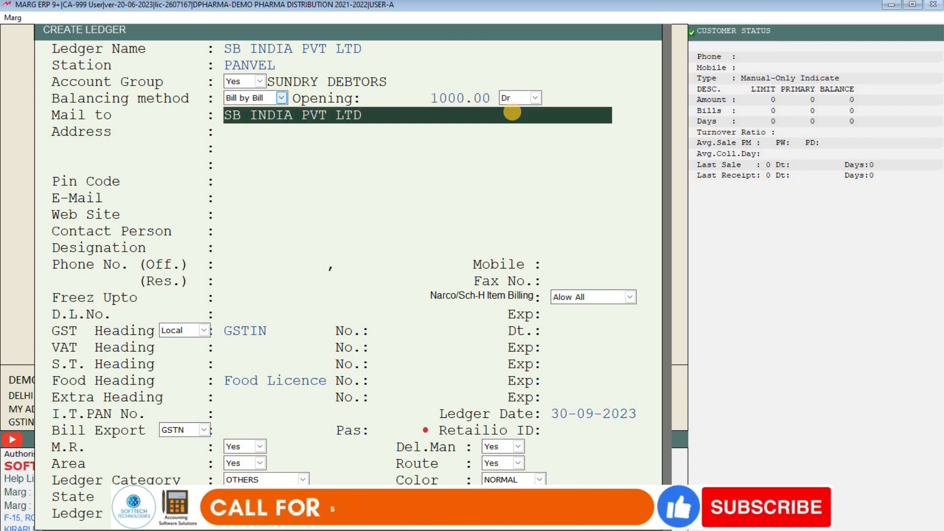
- Fill in the ledger's two-line postal address
key("Return")
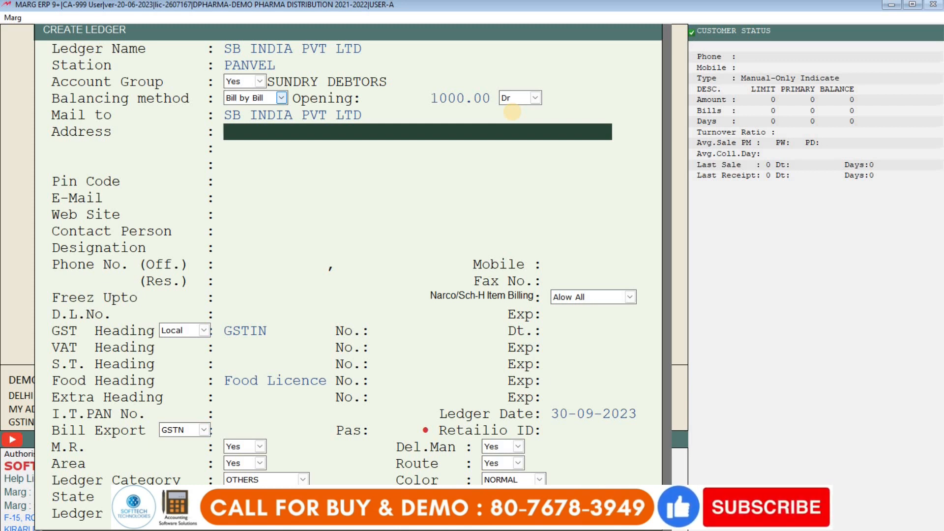
type("SHOP NO")
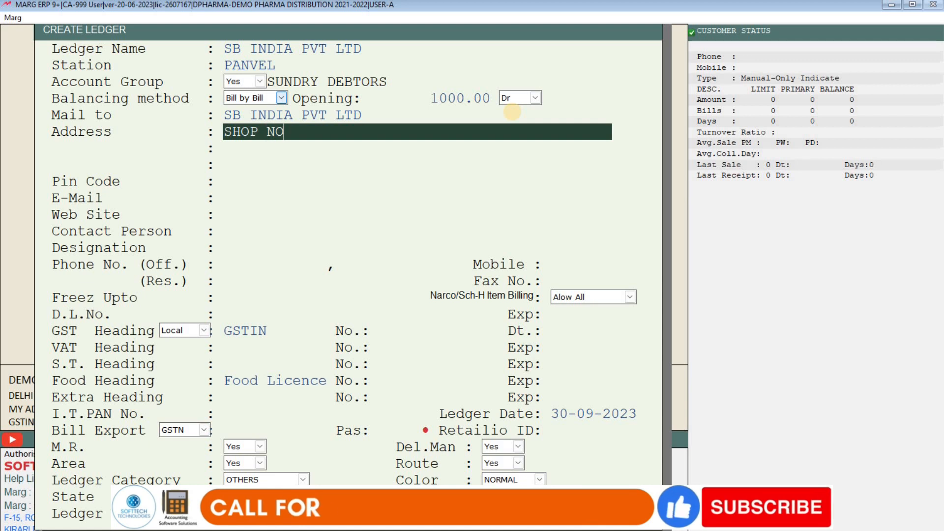
type(".2, ")
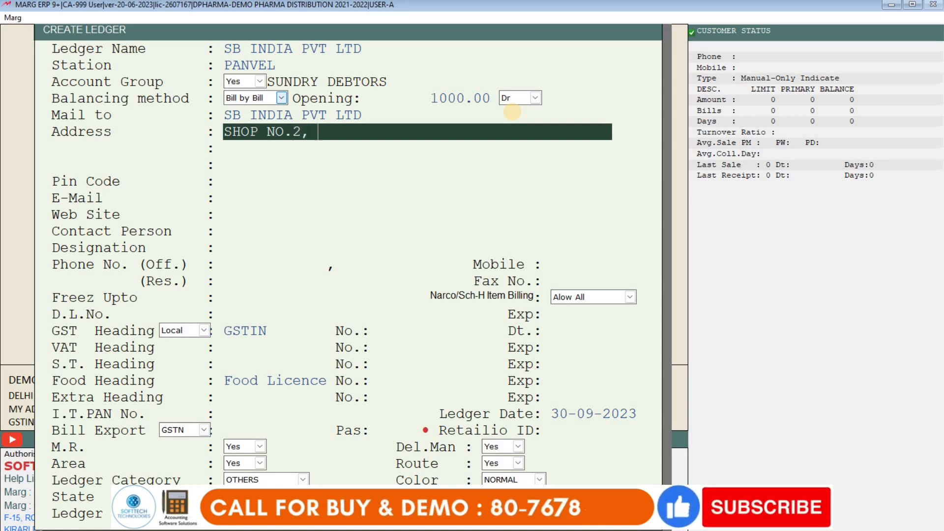
type("PANVEL")
key("Return")
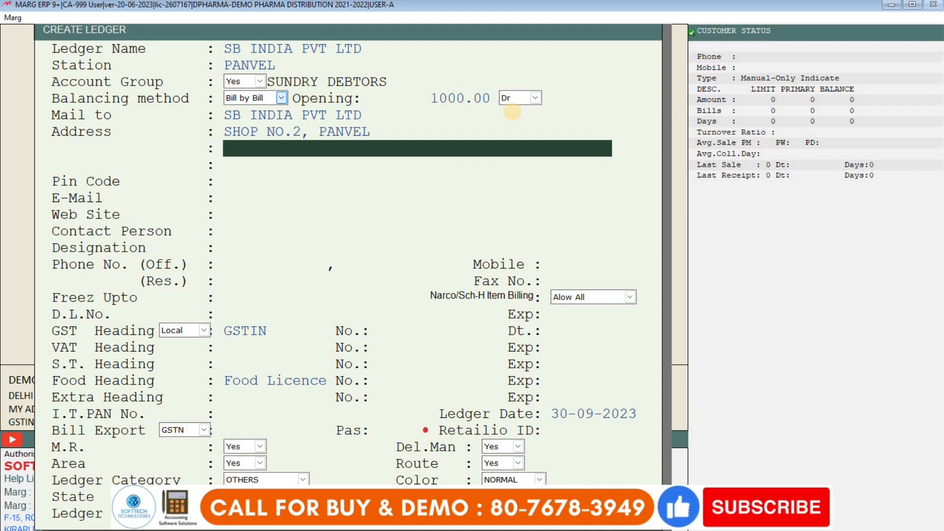
type("MAHARA")
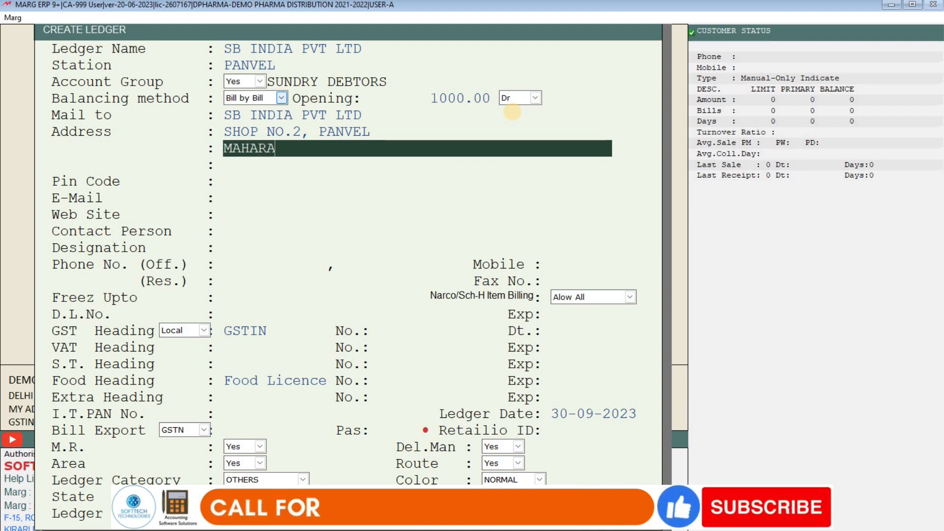
type("SHTRA INDIA")
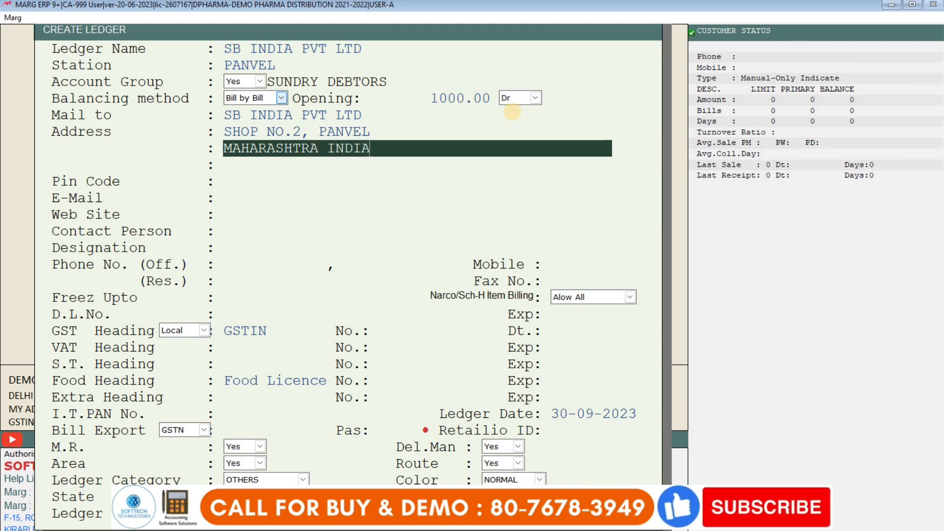
key("Return")
key("Return")
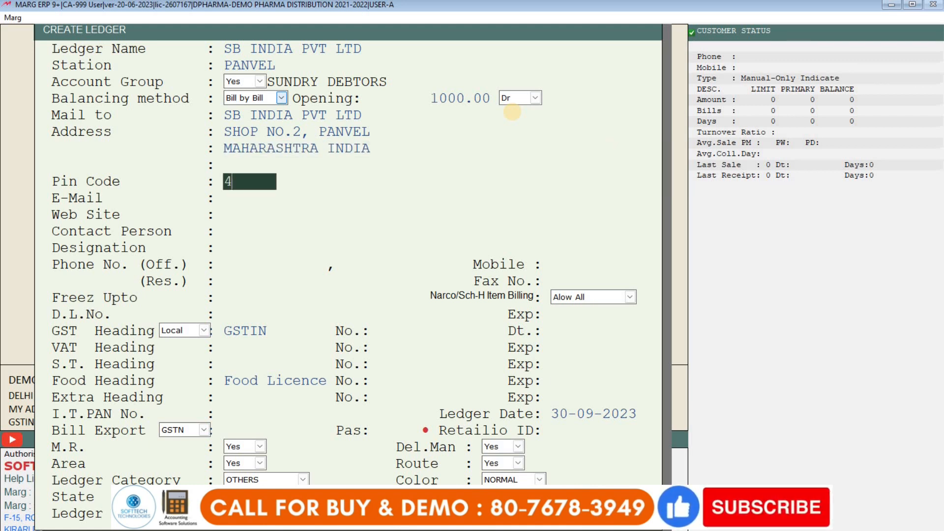
- Enter the ledger's pin code, correcting its final digit
type("40000")
key("Return")
key("Up")
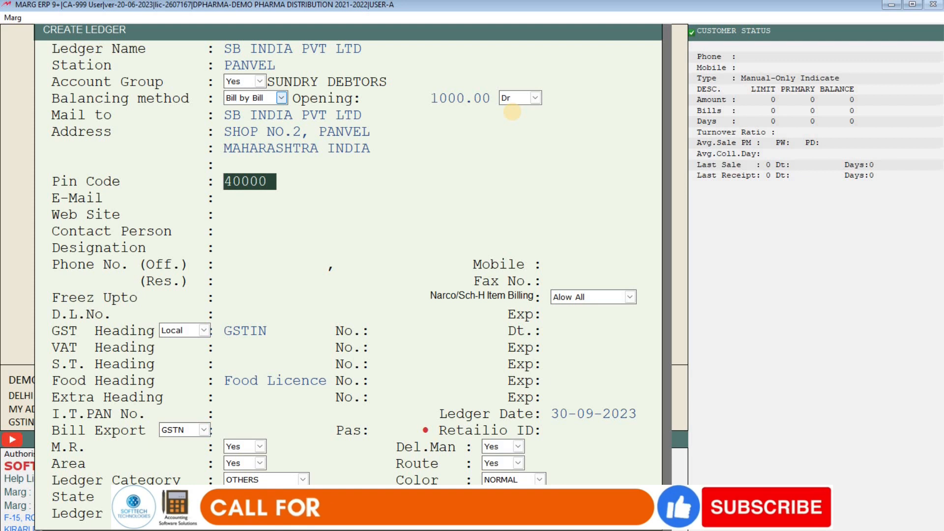
type("1")
key("Return")
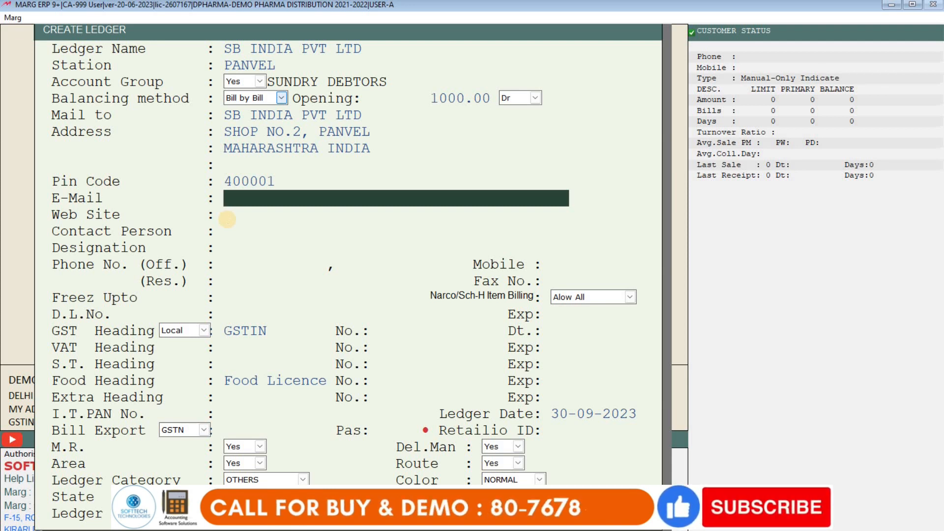
type("abc@gmail.com")
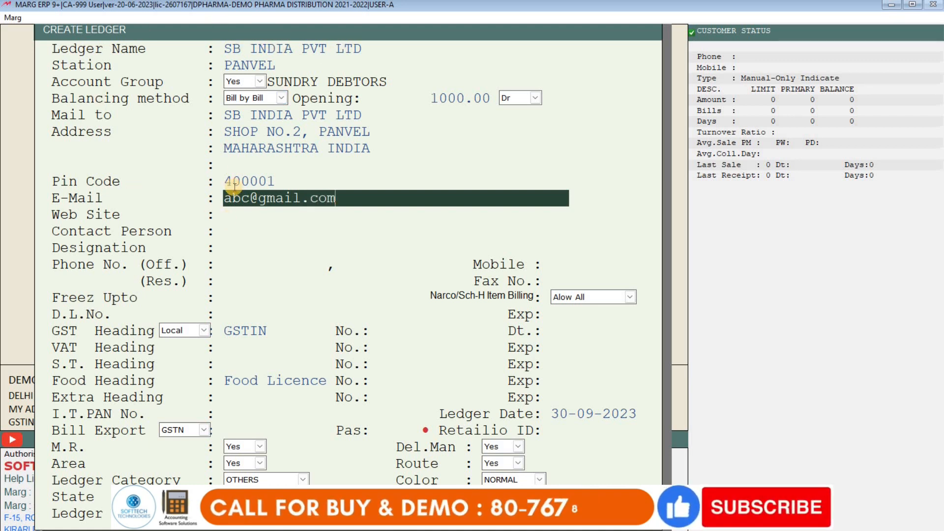
key("Return")
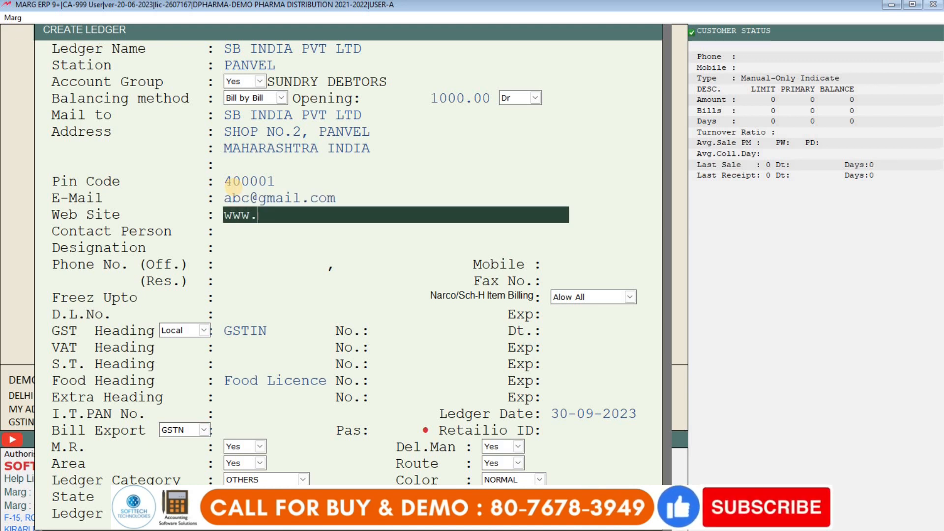
type("www.s")
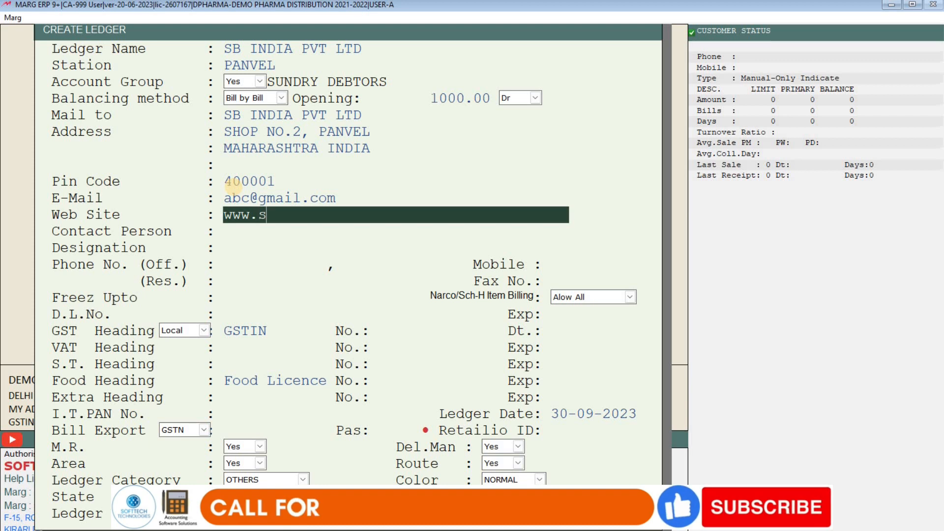
type("bindia.com")
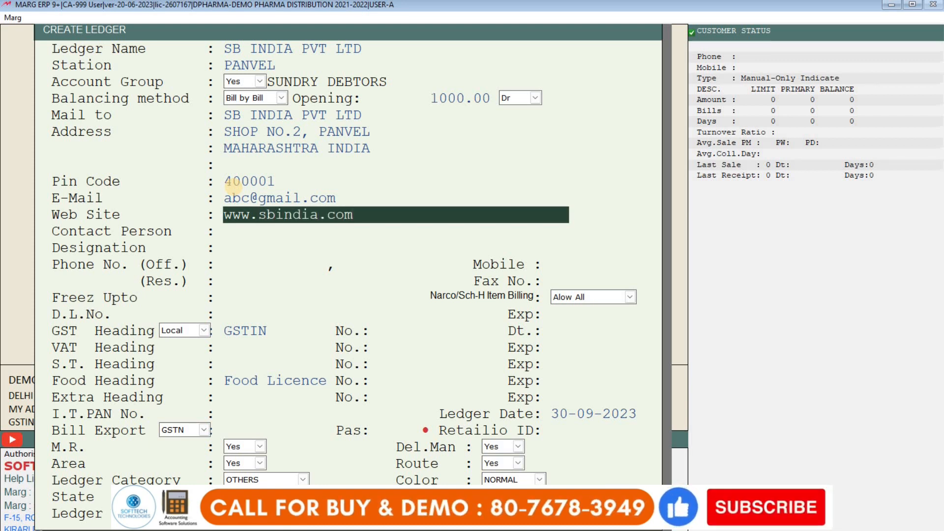
key("Return")
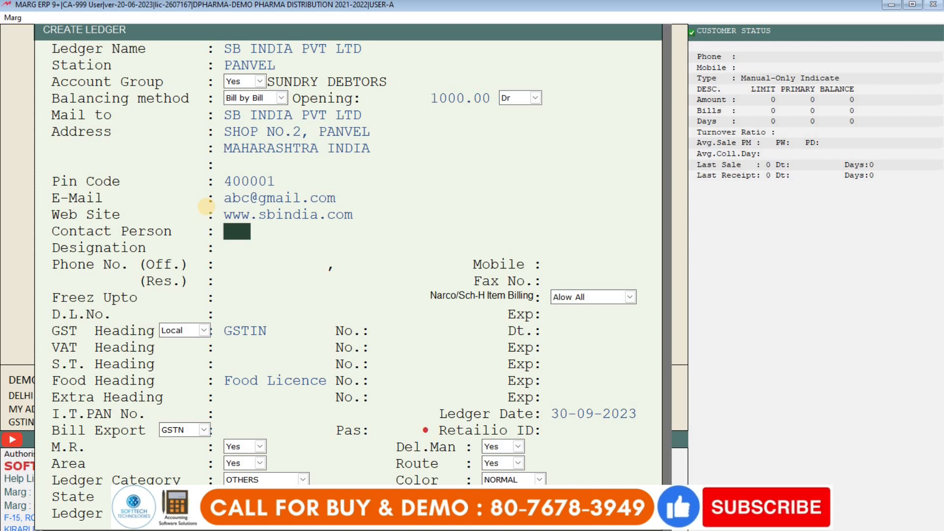
- Enter the contact person's name with designation SALESMAN
type(". ")
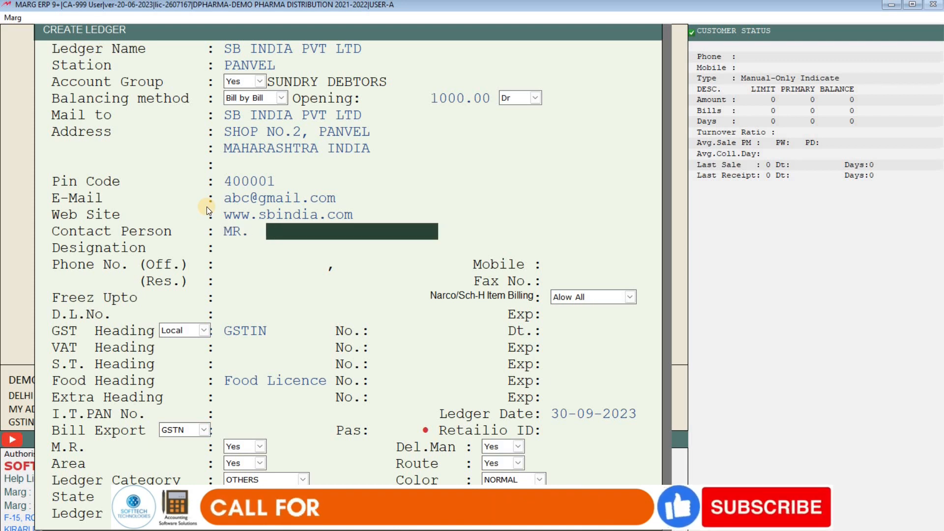
type("ROHAN")
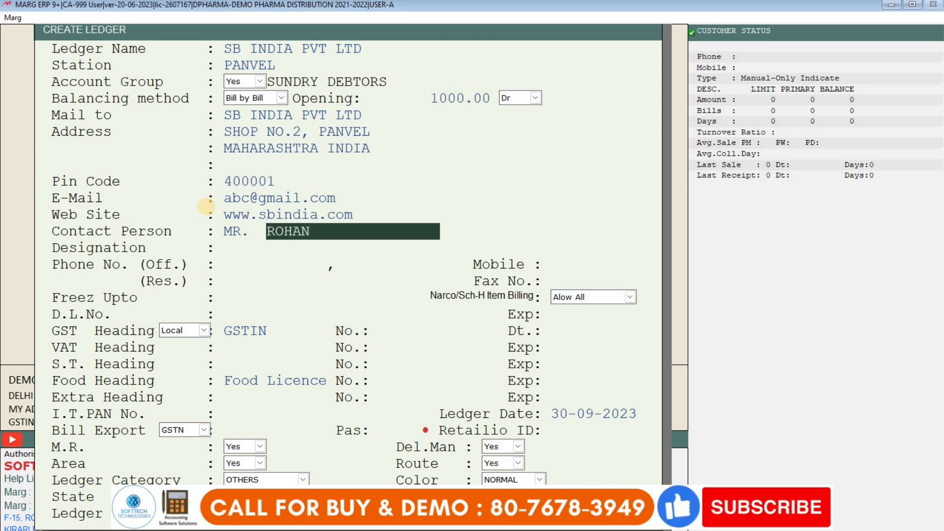
key("Return")
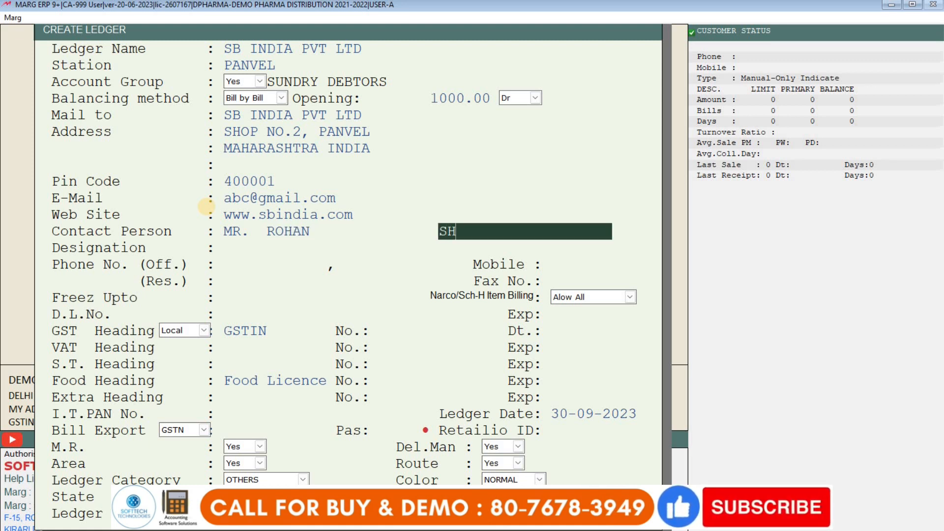
key("Return")
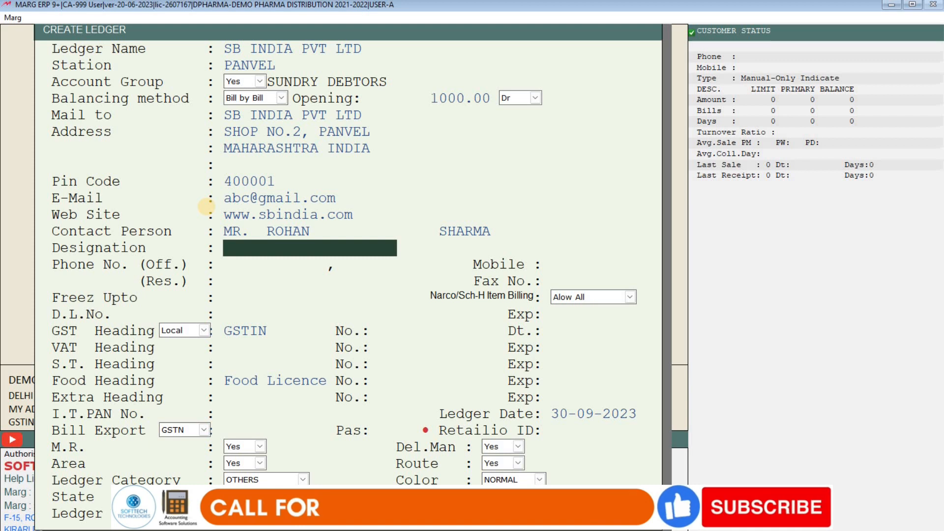
type("SALESMAN")
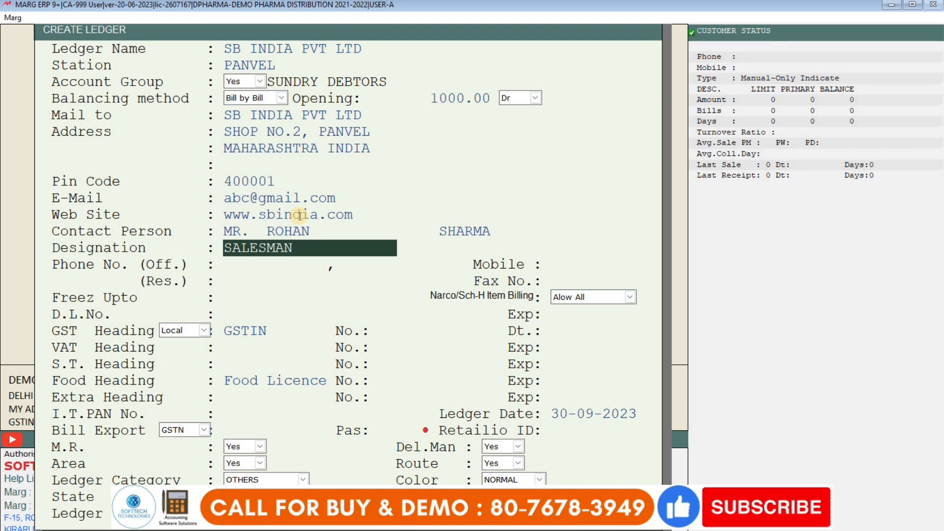
key("Return")
- Enter two office phone numbers and a mobile number, leaving fax blank
type("985252525")
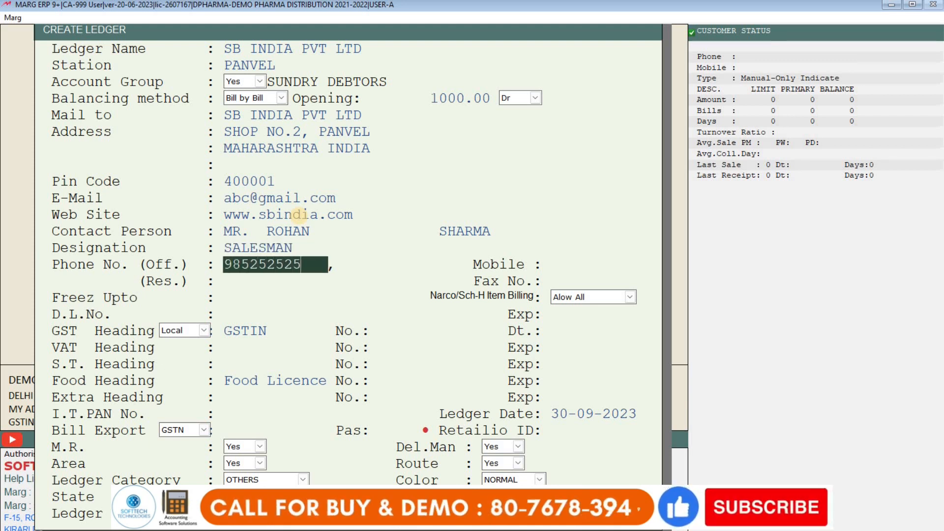
key("Return")
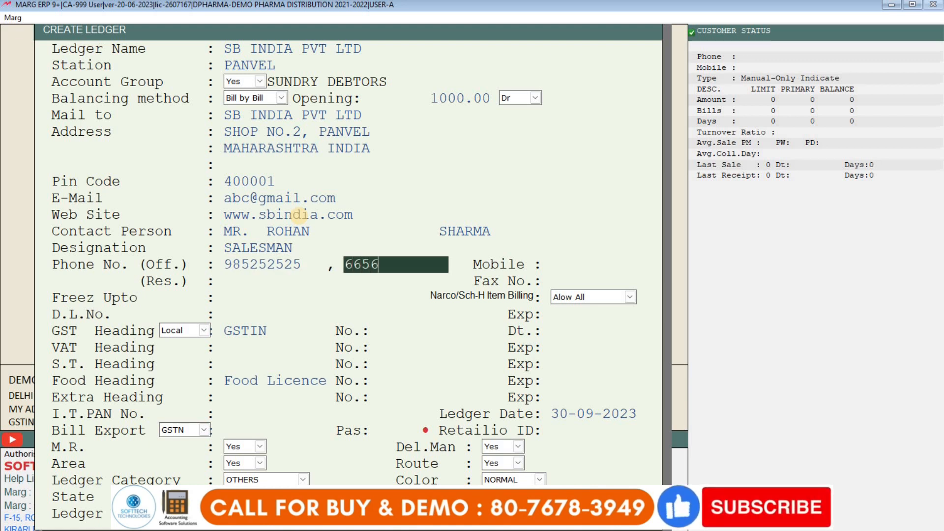
type("665656555")
key("Return")
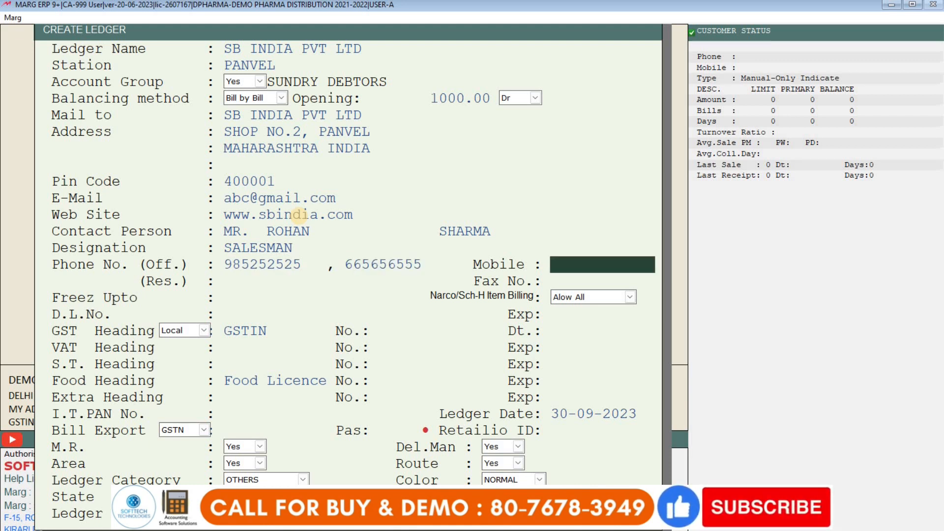
type("9898989898")
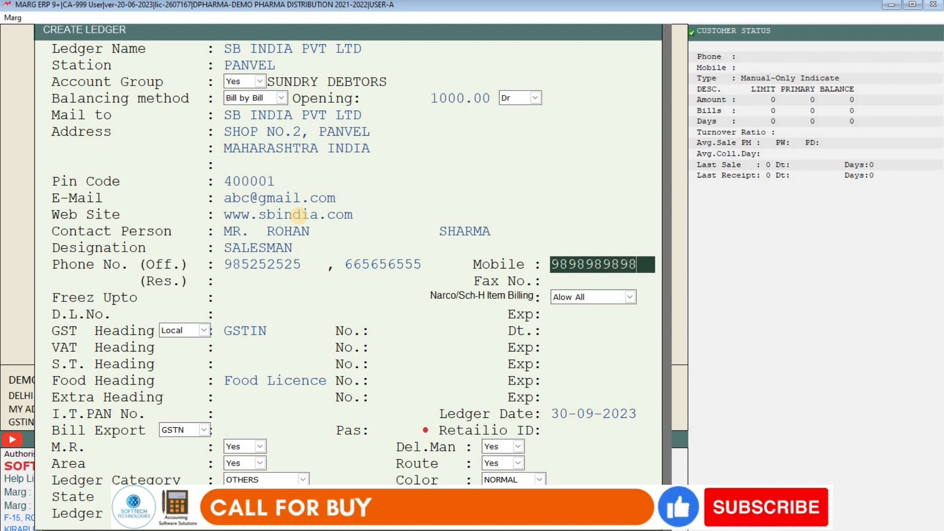
key("Return")
key("Return")
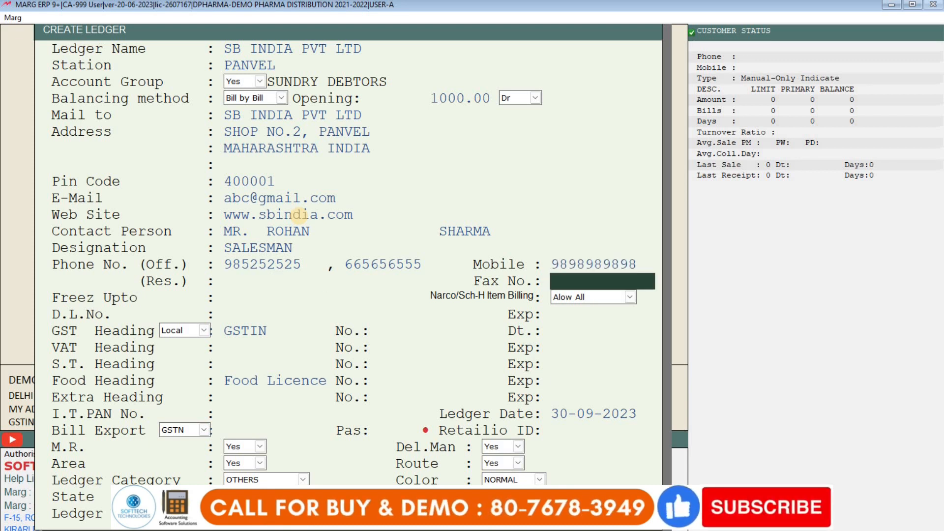
key("Return")
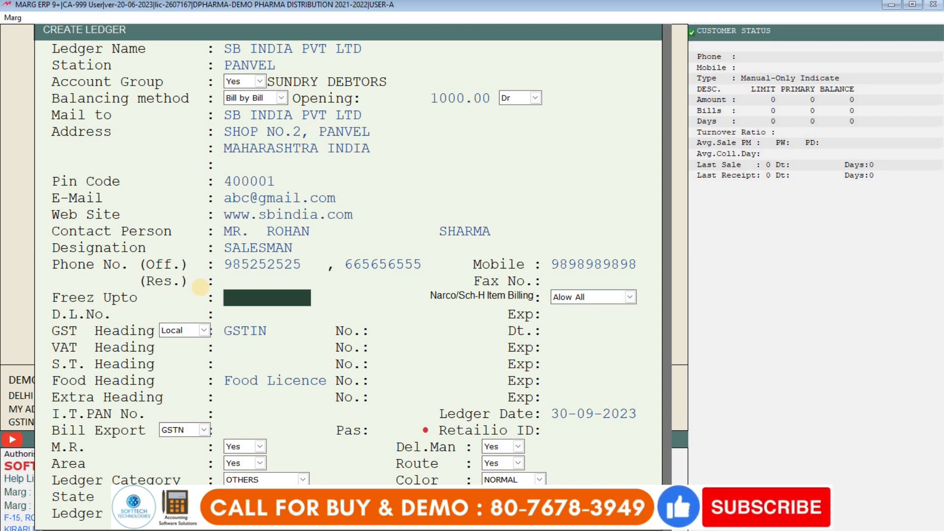
- Keep Allow All for Narco/Sch-H billing and enter the drug licence number
key("Return")
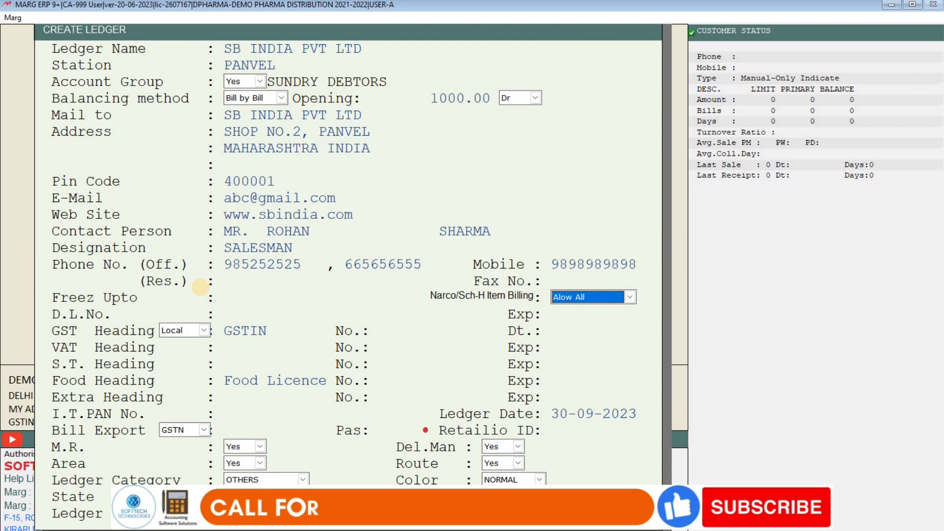
key("Return")
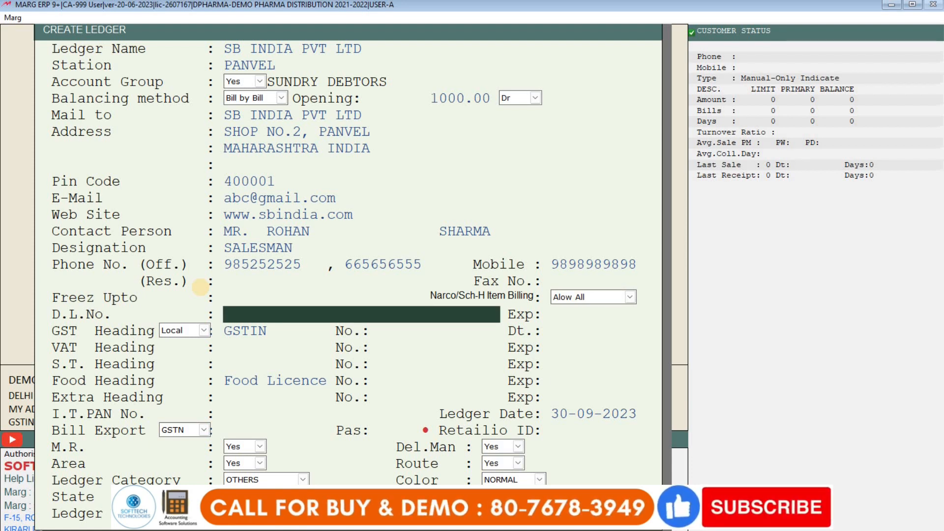
type("165145SFDXFXFSDF")
key("Return")
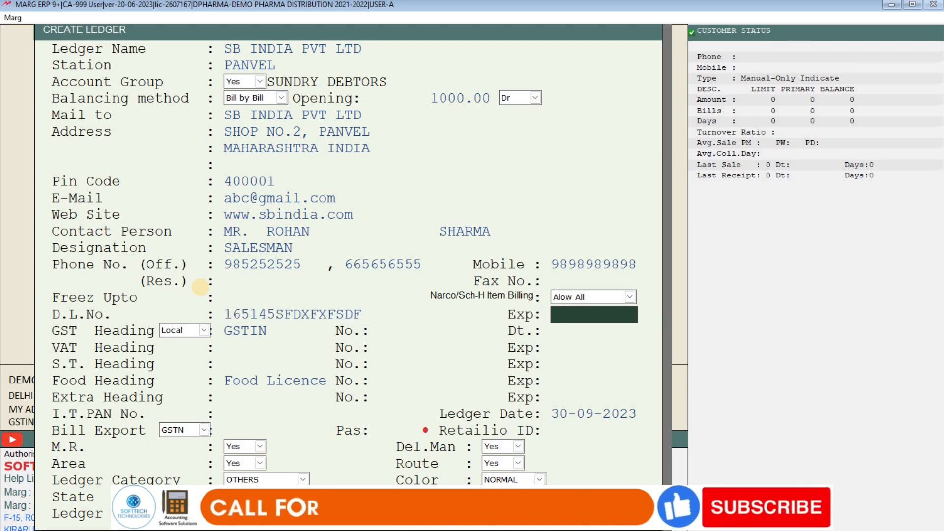
- Keep the GST heading Local and enter the ledger's GSTIN
key("Return")
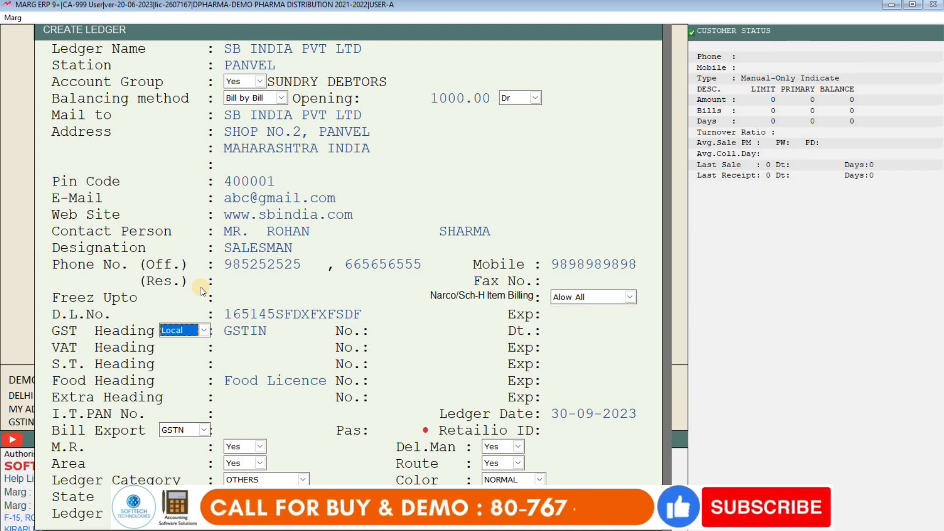
key("Return")
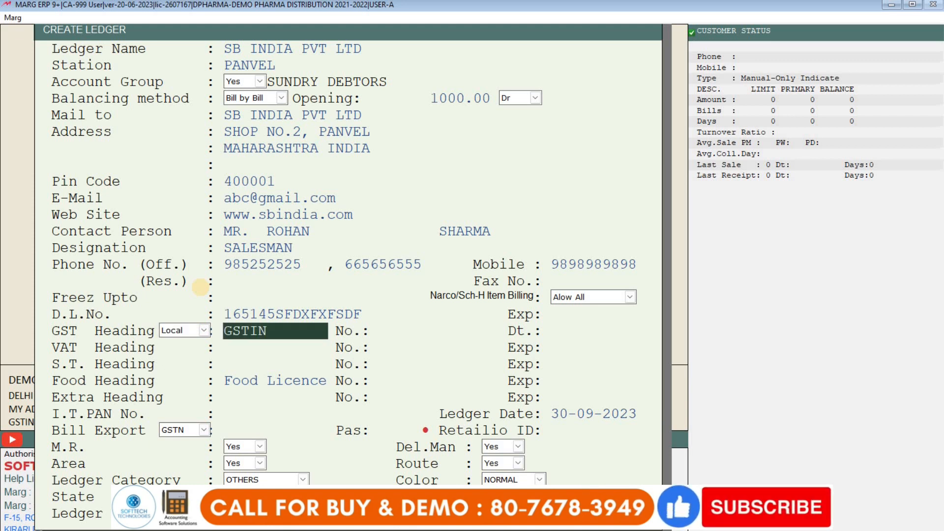
key("Return")
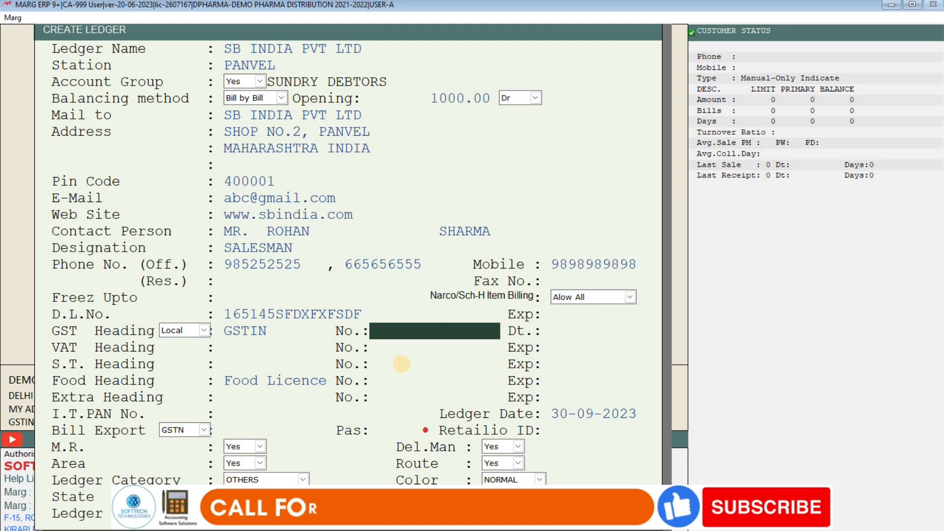
type("29ABCFD2888")
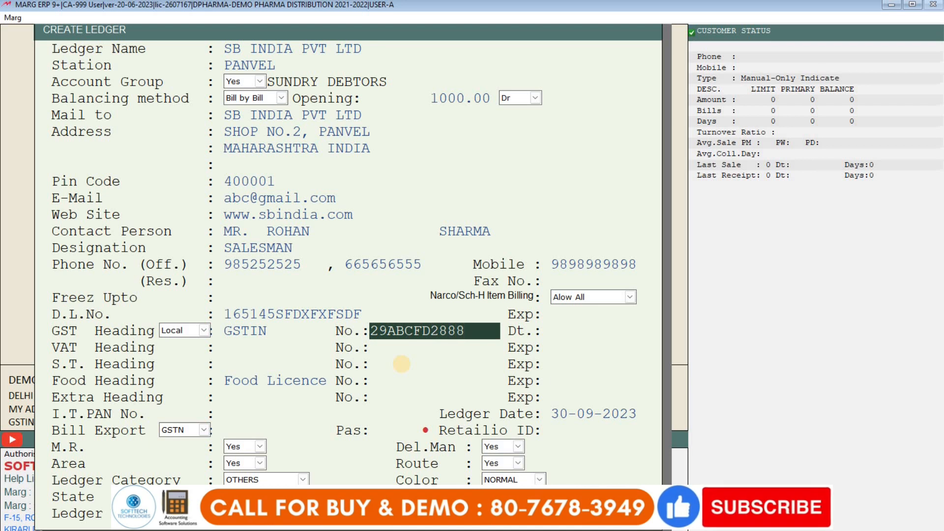
type("K1Z")
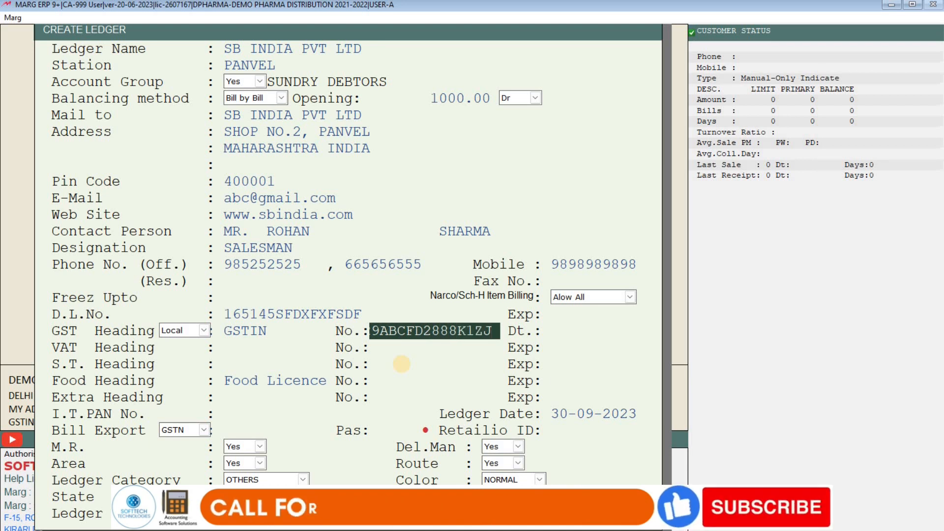
type("J")
key("Return")
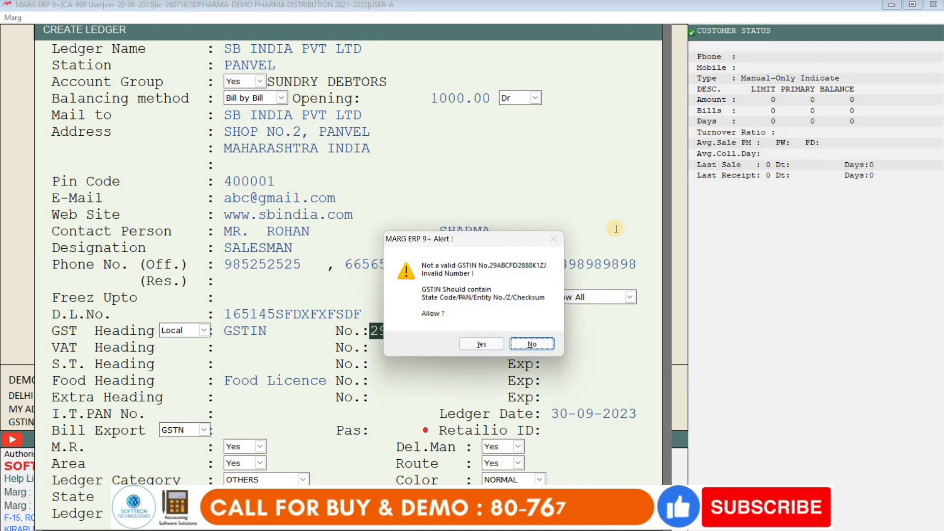
- Accept the invalid-GSTIN alert and check the state selection list
left_click(480, 344)
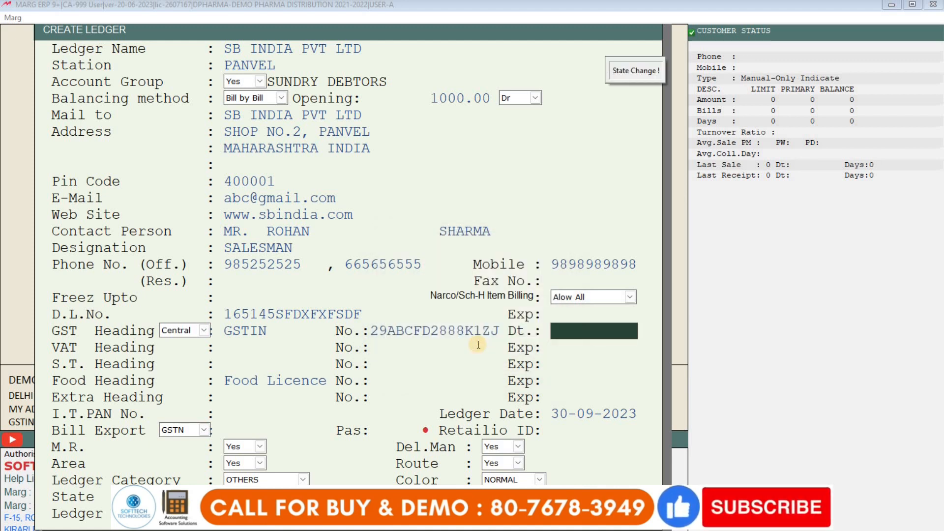
left_click(385, 331)
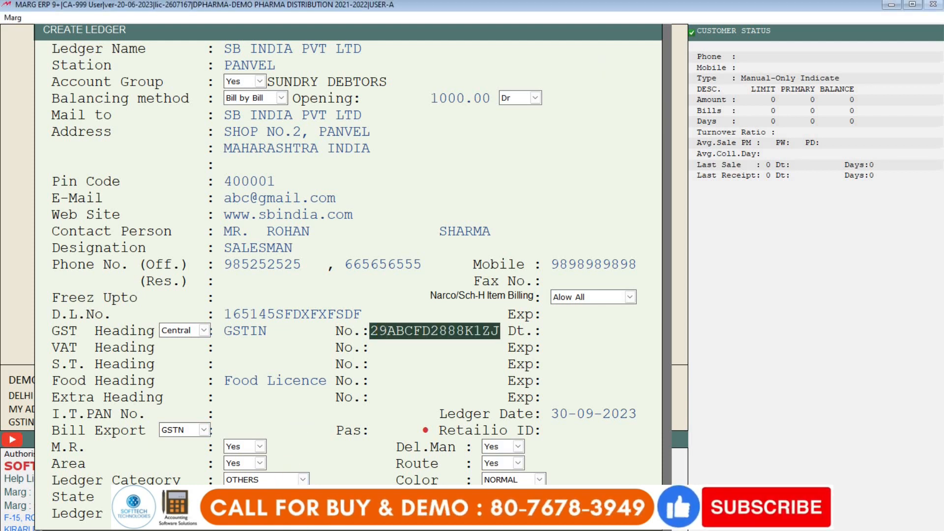
key("Return")
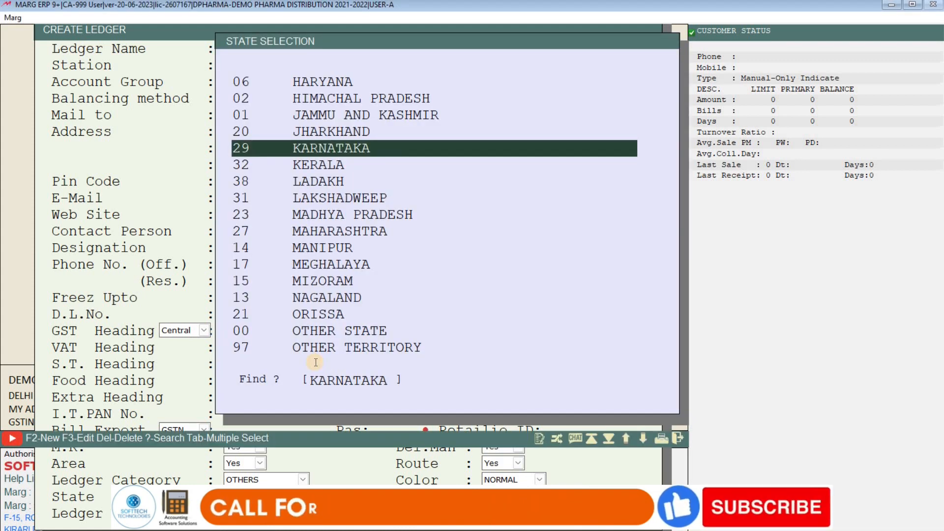
key("Return")
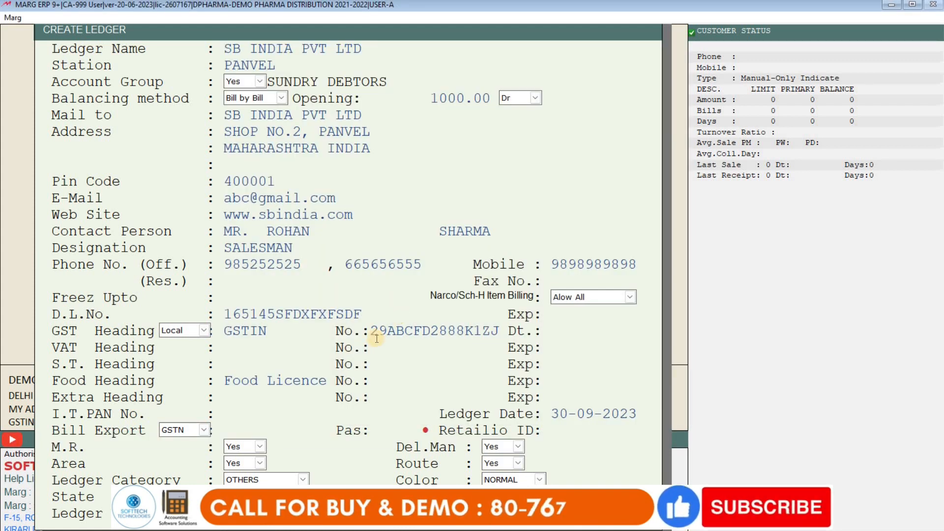
- Change the GSTIN state code to 27 and accept it, making the heading Central
left_click(387, 334)
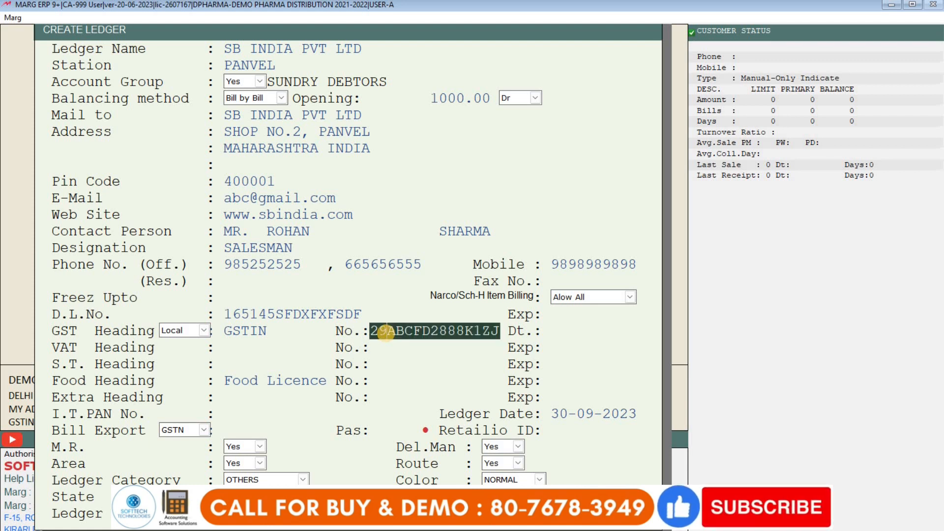
type("7")
key("Return")
key("Left")
key("Return")
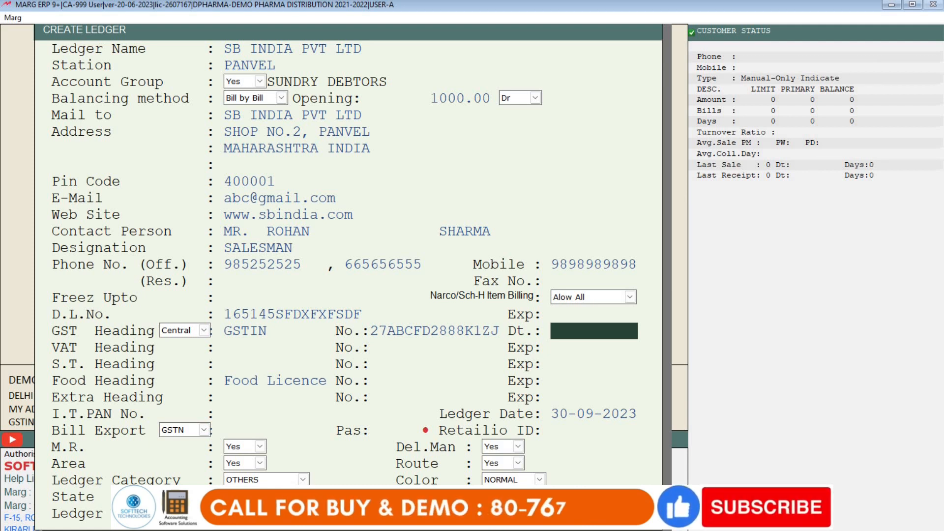
key("Return")
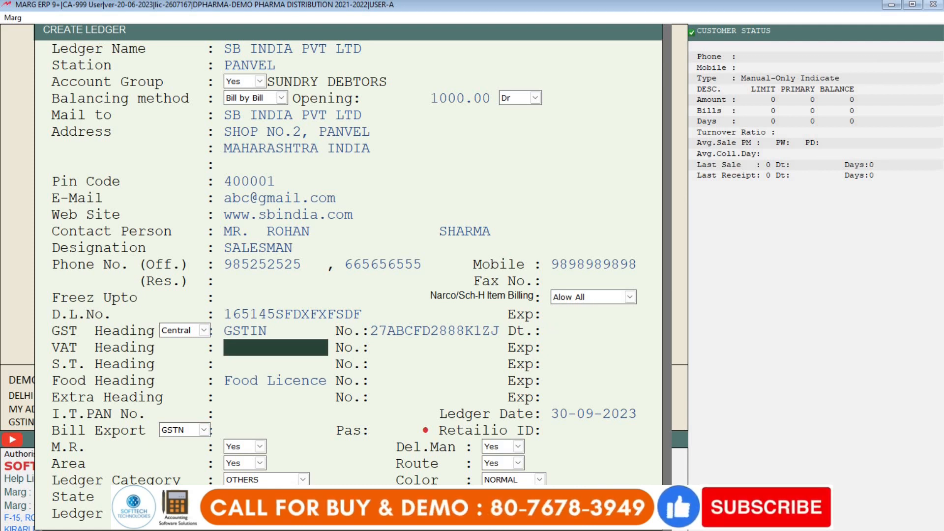
key("Return")
key("Up")
- Set the extra heading to ADHAR CARD and enter the Aadhaar card number
key("Return")
key("Return")
key("Return")
key("Return")
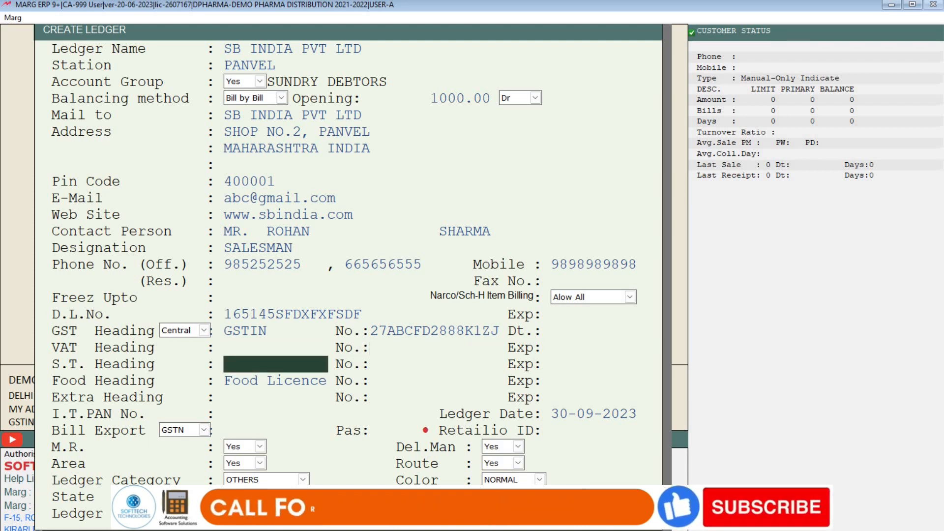
key("Return")
key("Return")
key("Return")
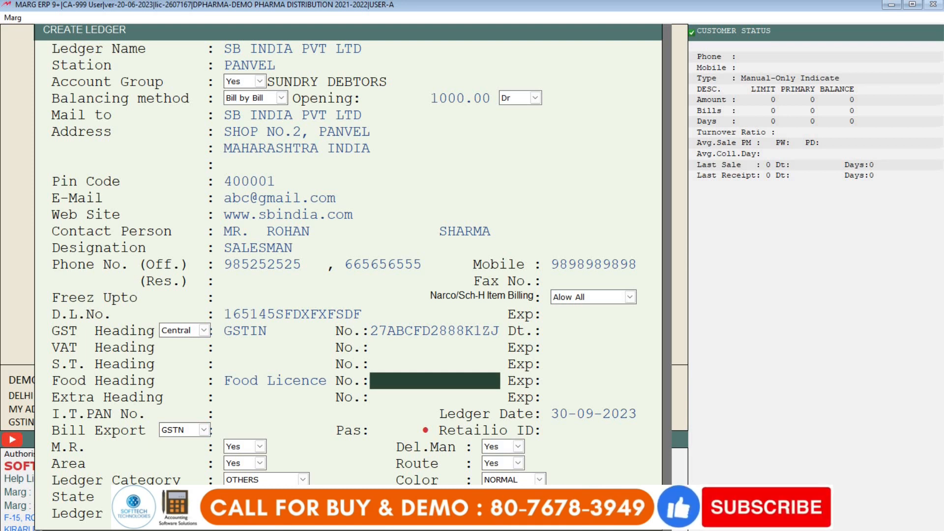
key("Return")
key("Return")
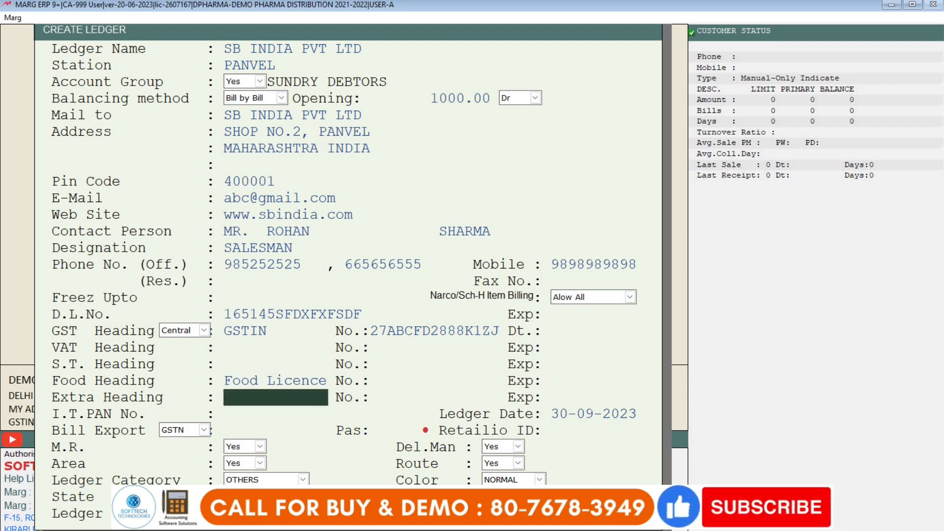
type("A")
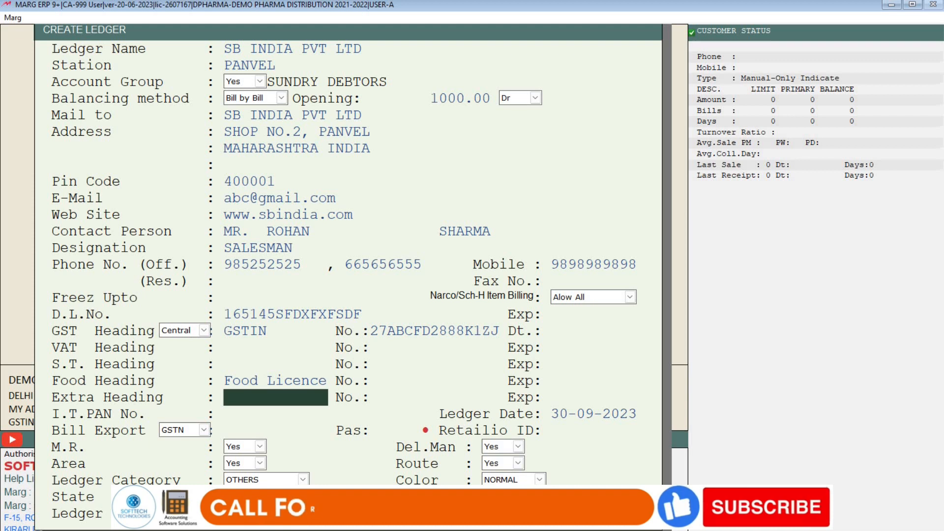
type("DHAR CARD.")
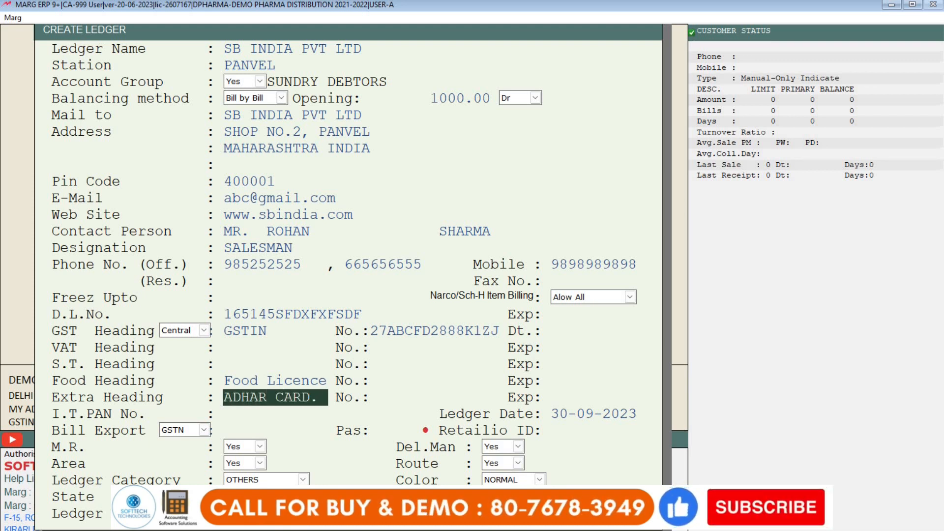
key("Return")
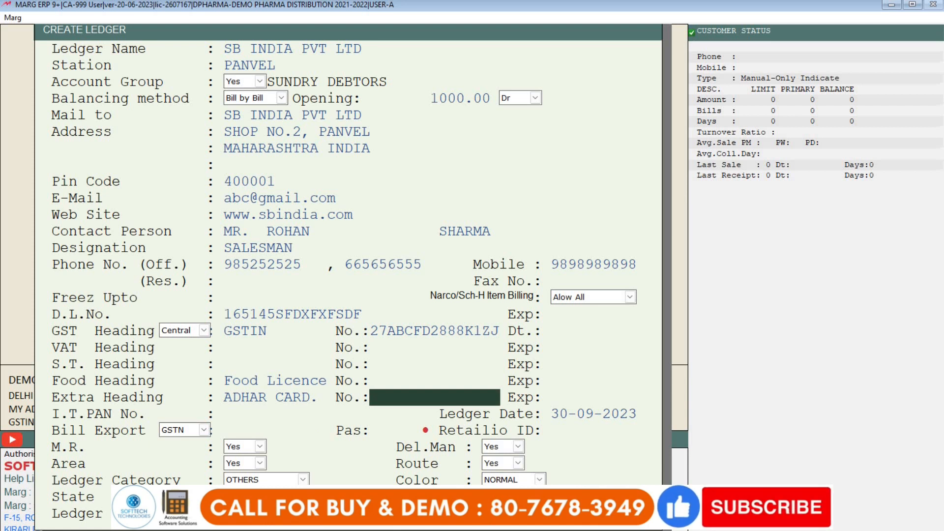
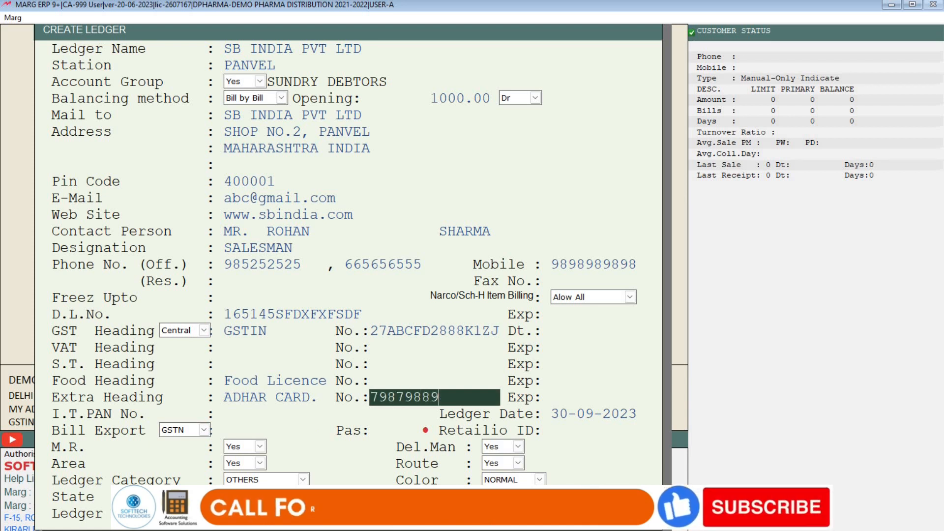
key("Return")
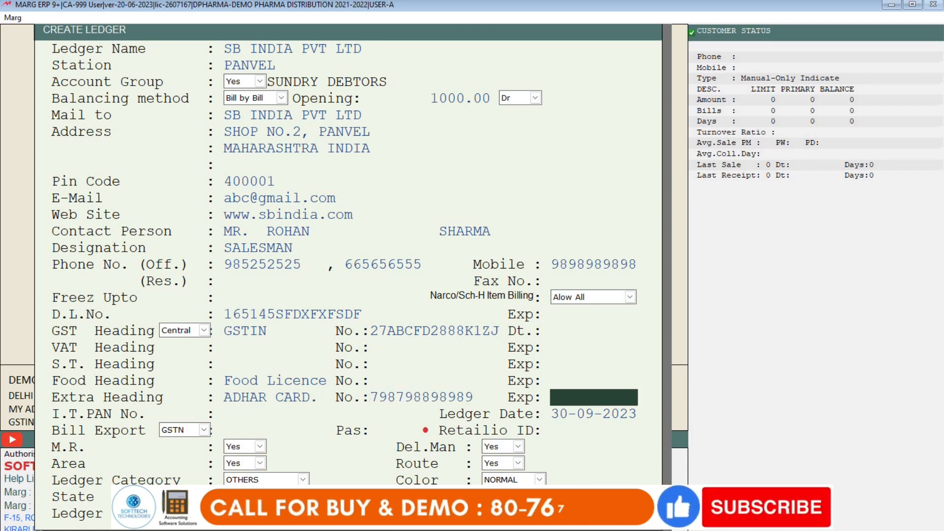
- Step past the PAN and the remaining ledger fields to reach Opening Outstanding
key("Return")
key("Return")
key("Return")
key("Return")
key("Return")
key("Return")
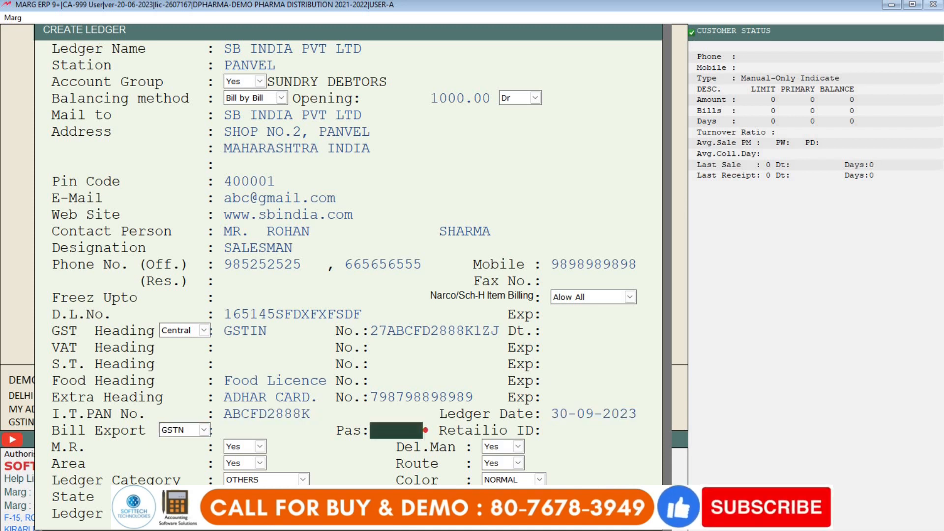
key("Return")
key("Return")
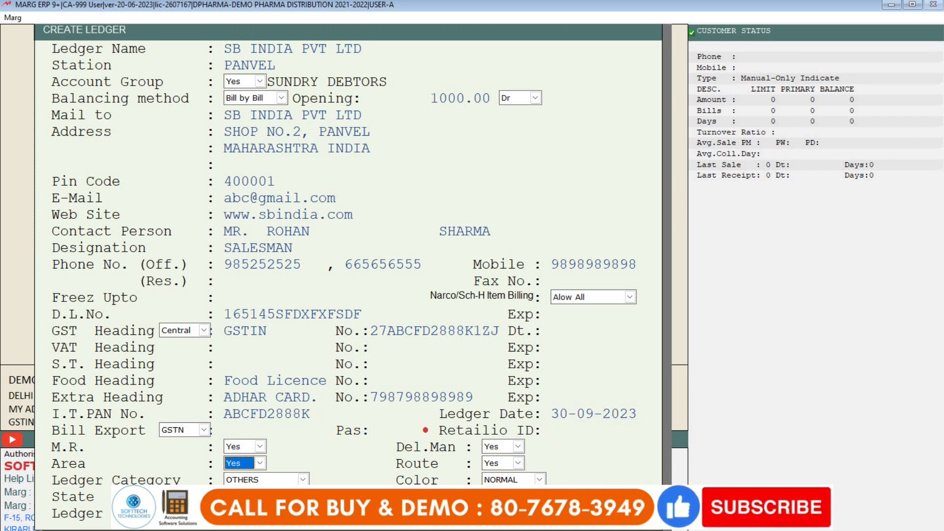
key("Return")
key("Return")
key("Return")
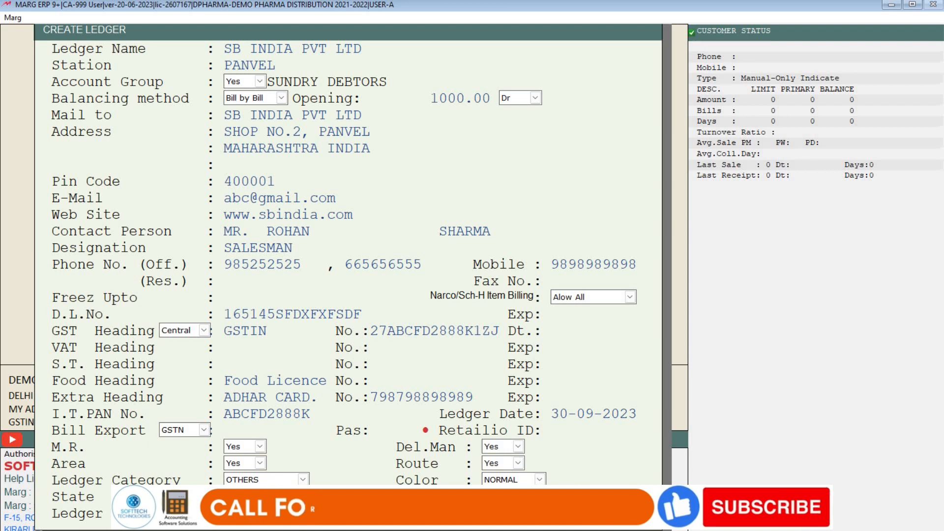
key("Return")
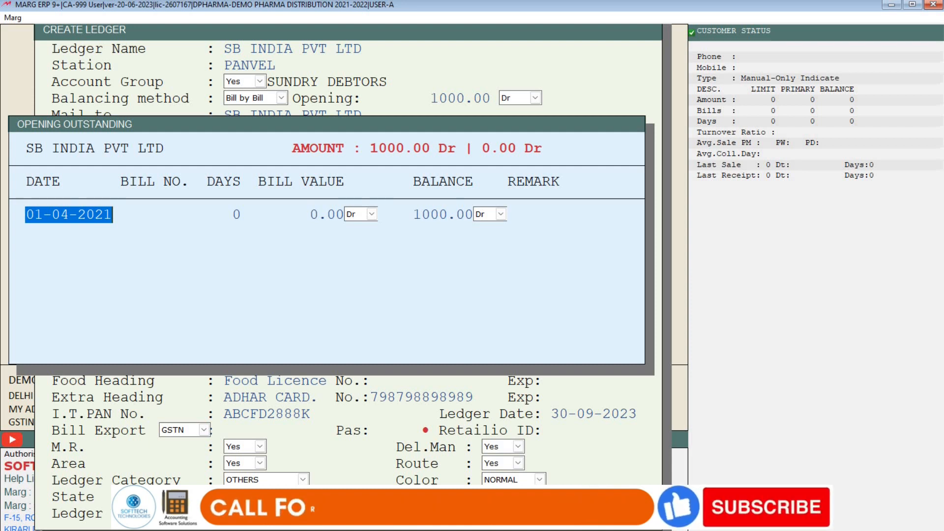
- Enter 29-09-2021 as the opening outstanding bill date
type("28")
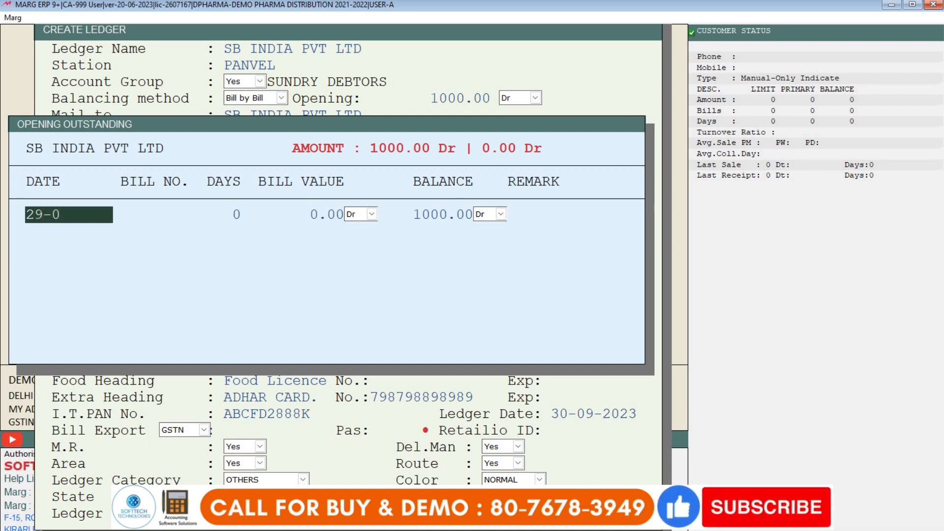
type("09-20")
key("BackSpace")
key("BackSpace")
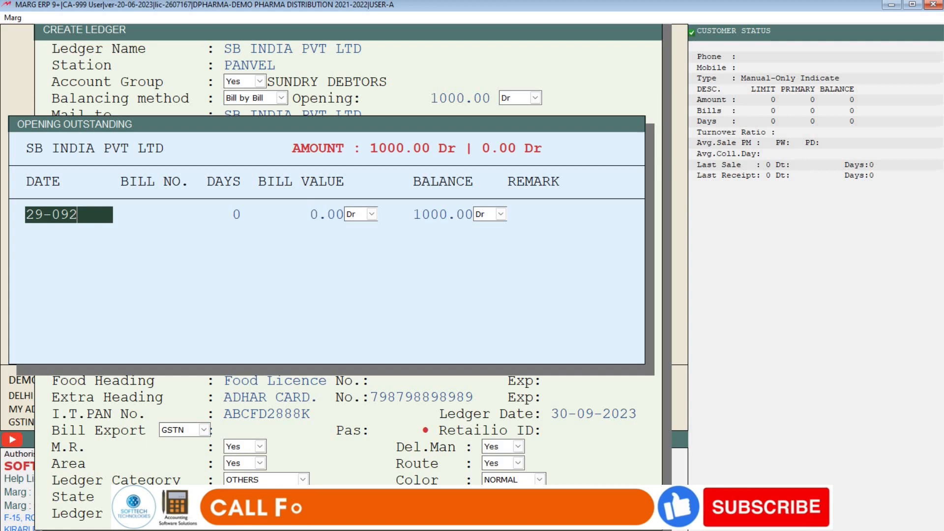
type("+")
key("BackSpace")
type("-2021")
key("Return")
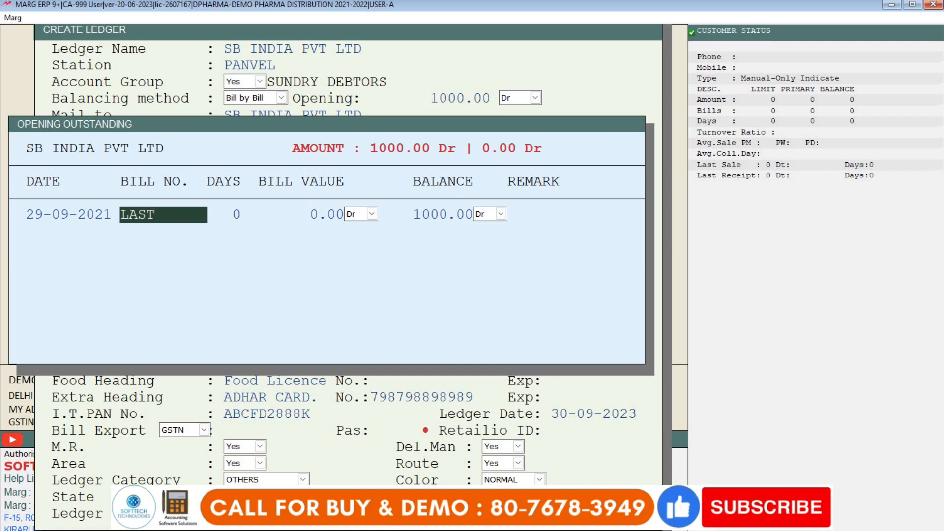
- Record bill number ADVANCE for 1000.00 Dr and save the SB INDIA PVT LTD ledger
type("ADVANCE")
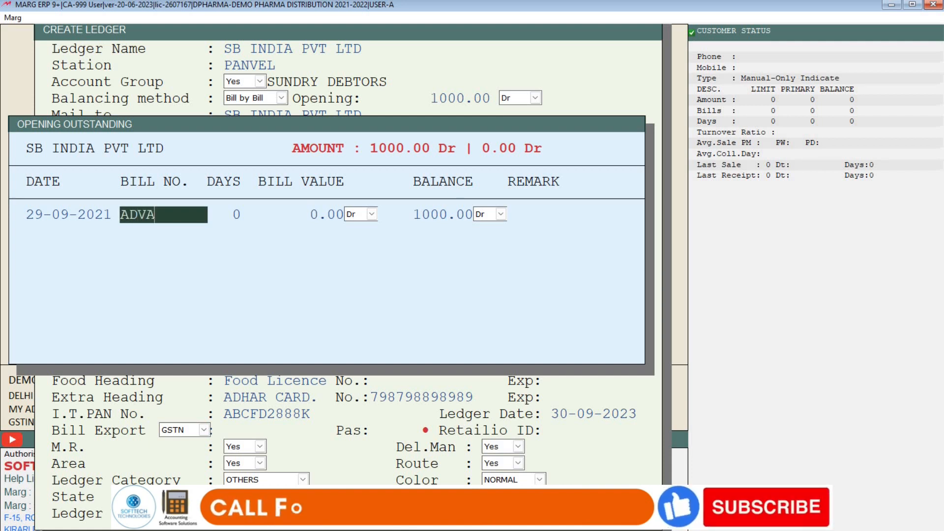
key("Return")
key("Return")
key("Return")
key("Return")
key("Return")
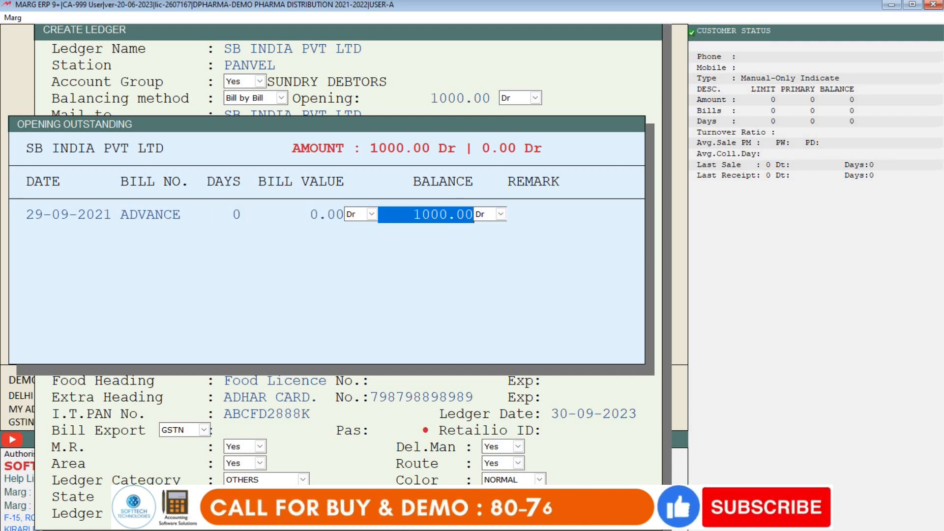
key("Right")
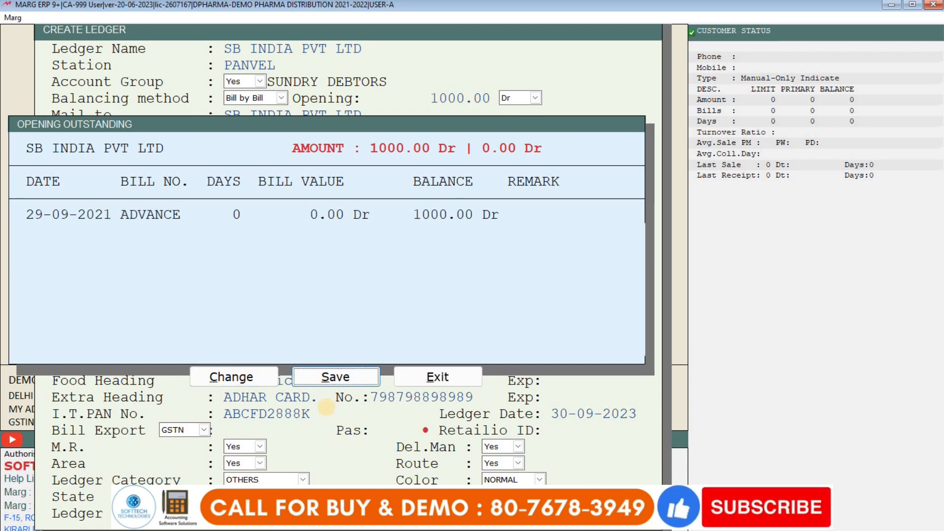
left_click(336, 378)
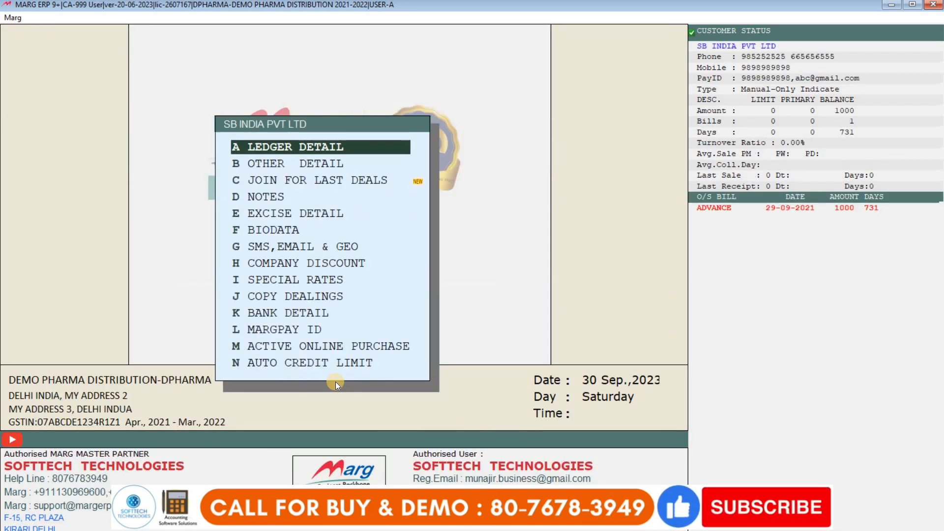
- Close the ledger options, then open and discard a new Sundry Creditors ledger form
key("Return")
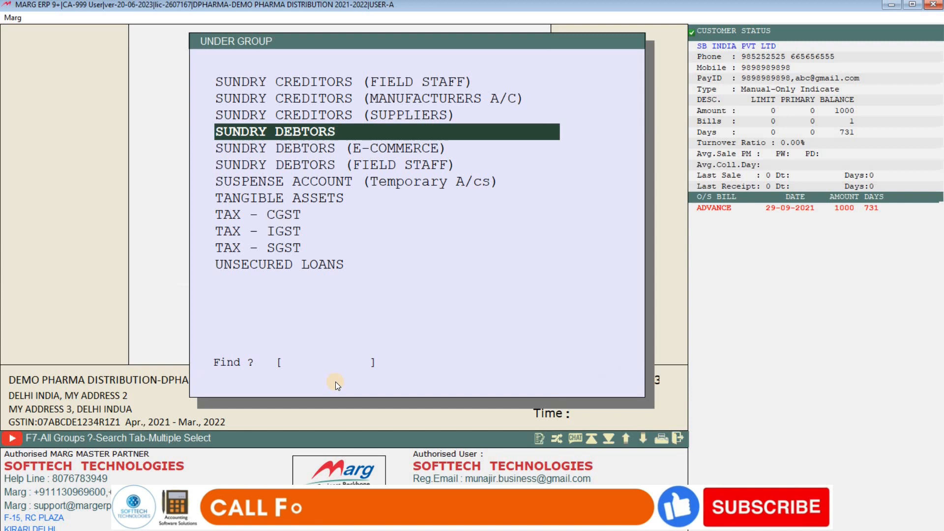
key("Escape")
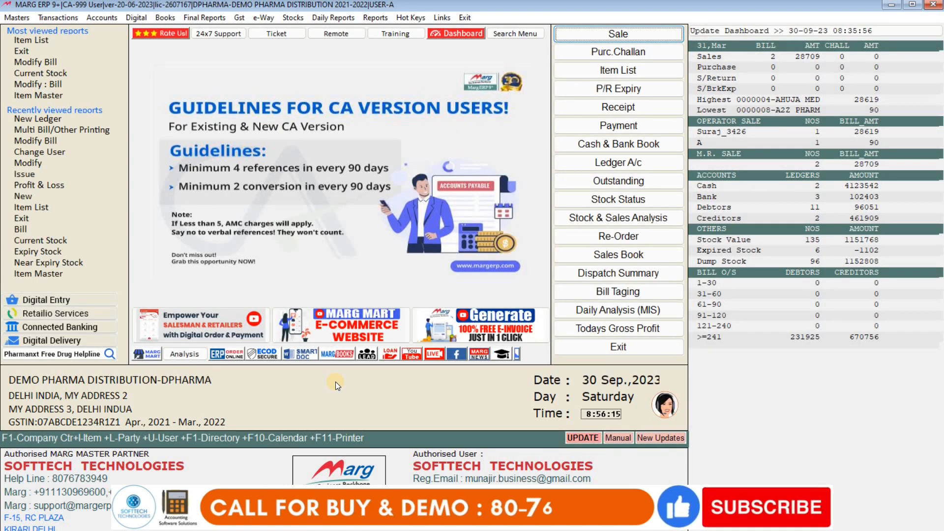
key("alt+m")
key("Return")
key("Return")
key("Return")
key("Up")
key("Up")
key("Up")
key("Up")
key("Up")
key("Up")
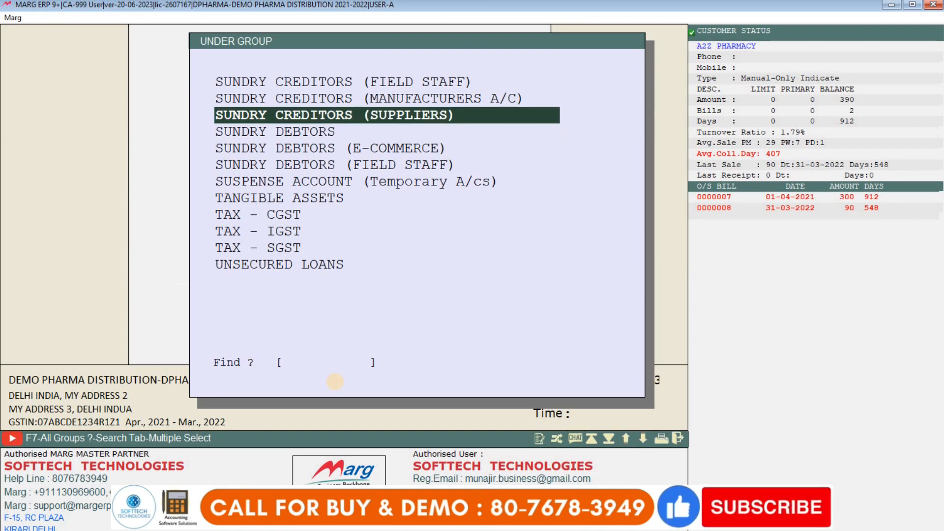
key("Return")
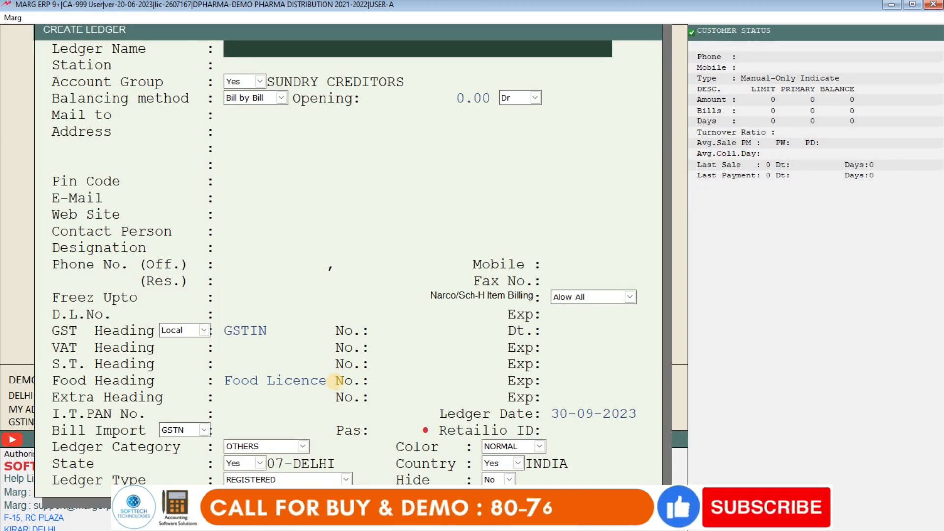
key("Escape")
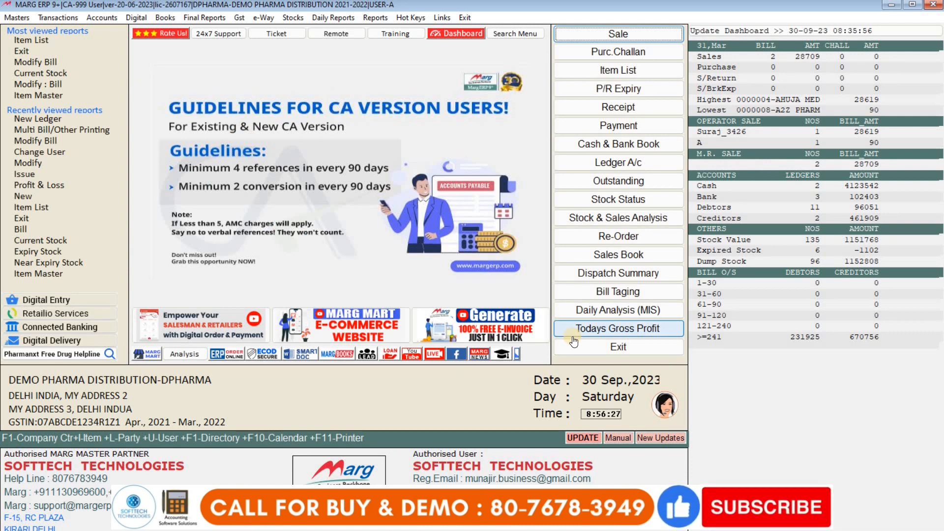
- Open a sale entry, cancel a new Sundry Debtors ledger, then switch to Purchase entry
key("Return")
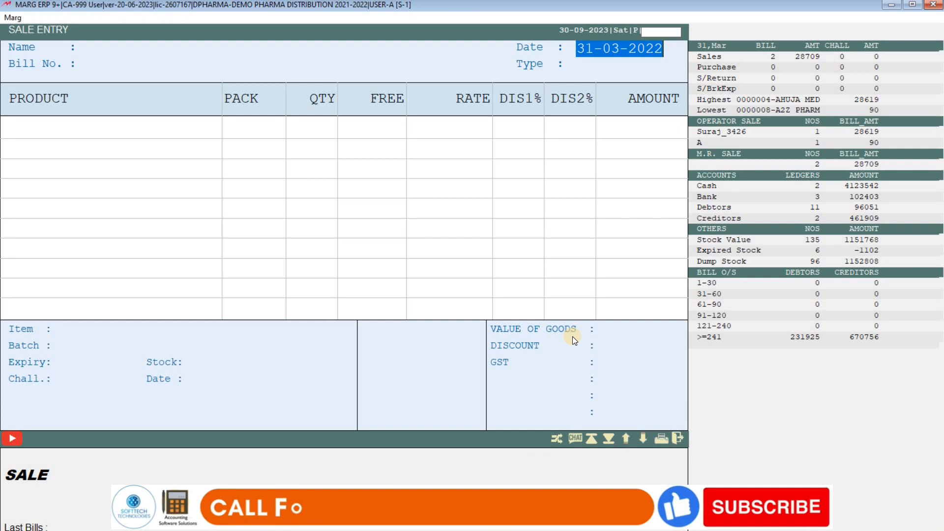
key("Return")
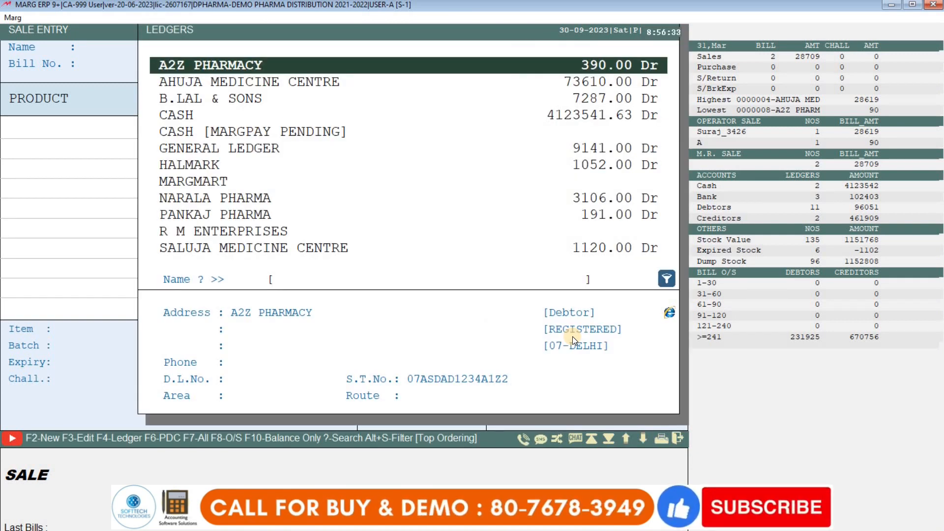
key("F2")
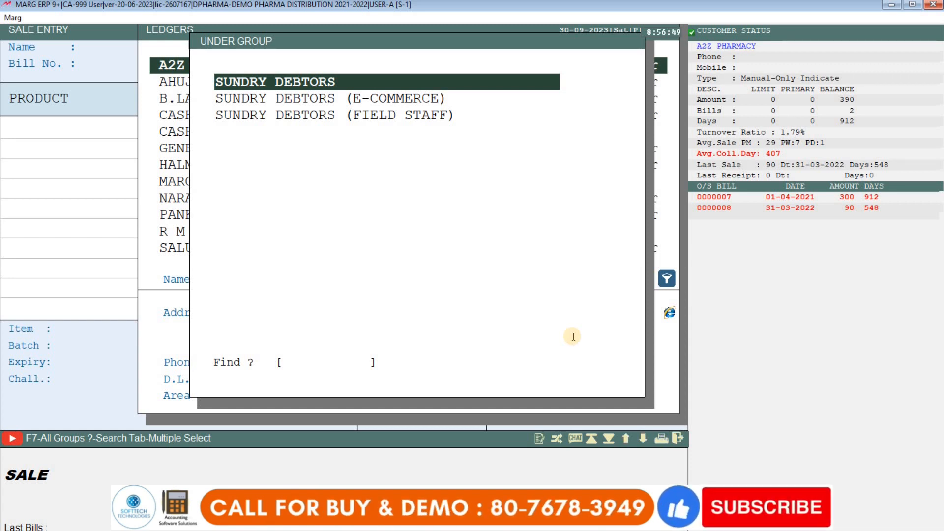
key("Return")
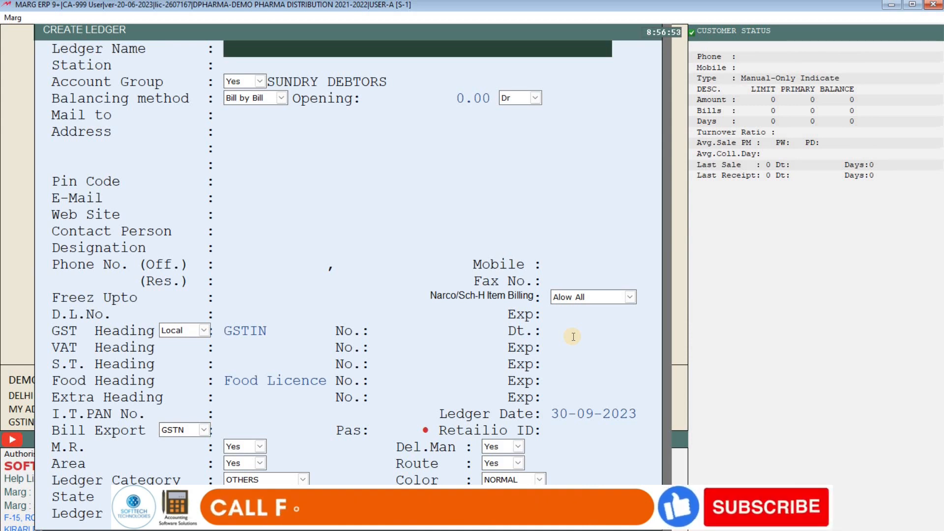
key("Escape")
key("Down")
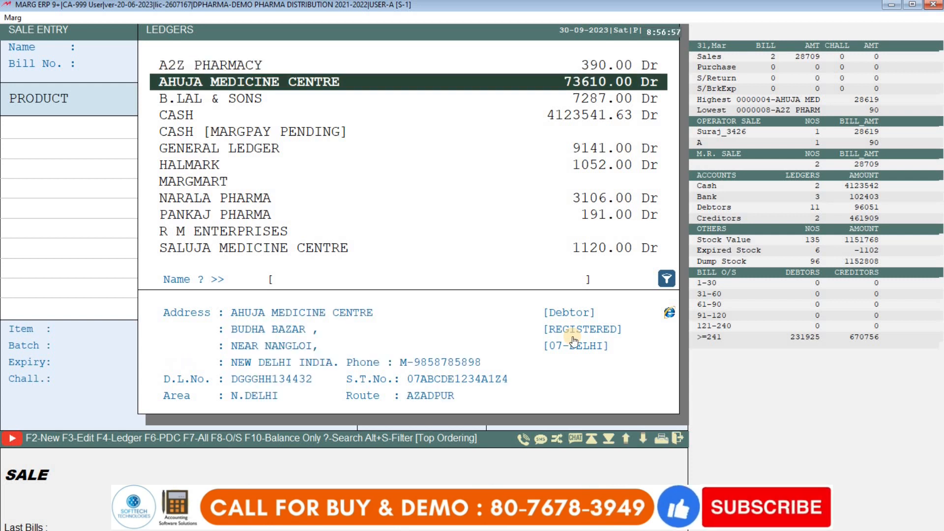
key("Escape")
key("Escape")
key("alt+p")
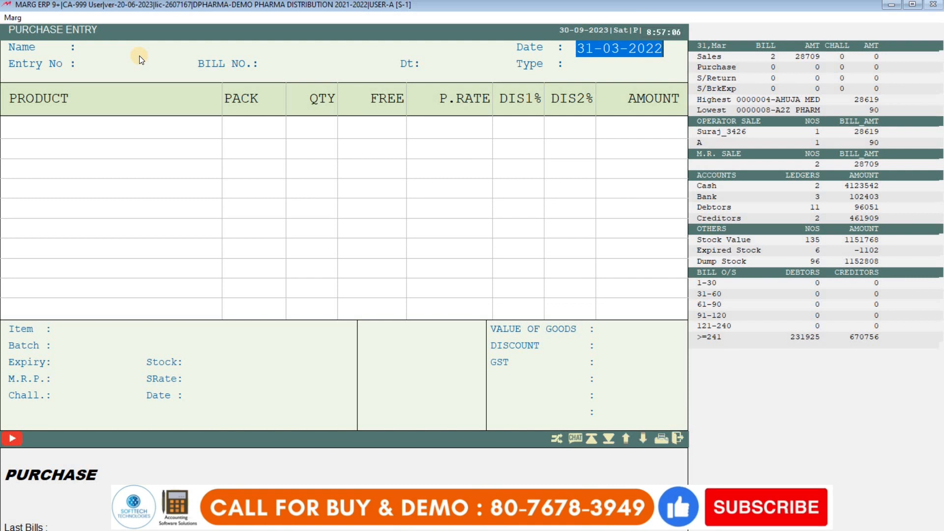
- Start a Sundry Creditors (Suppliers) ledger from the purchase entry, then escape to the dashboard
key("Return")
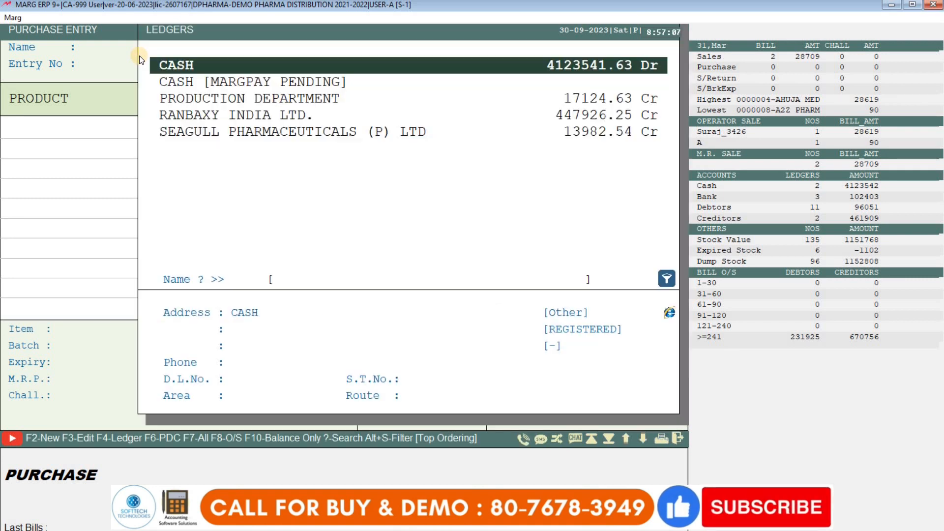
key("F2")
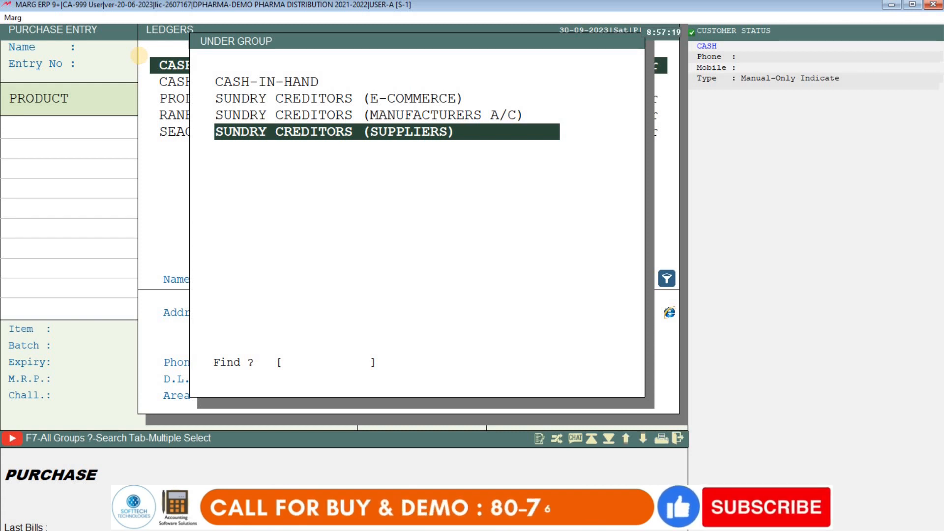
key("Return")
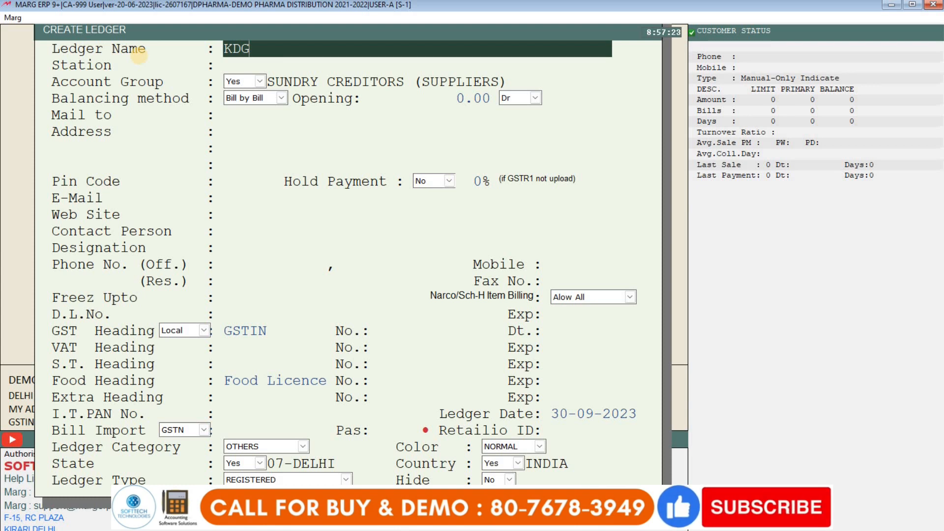
key("Escape")
key("Escape")
key("Escape")
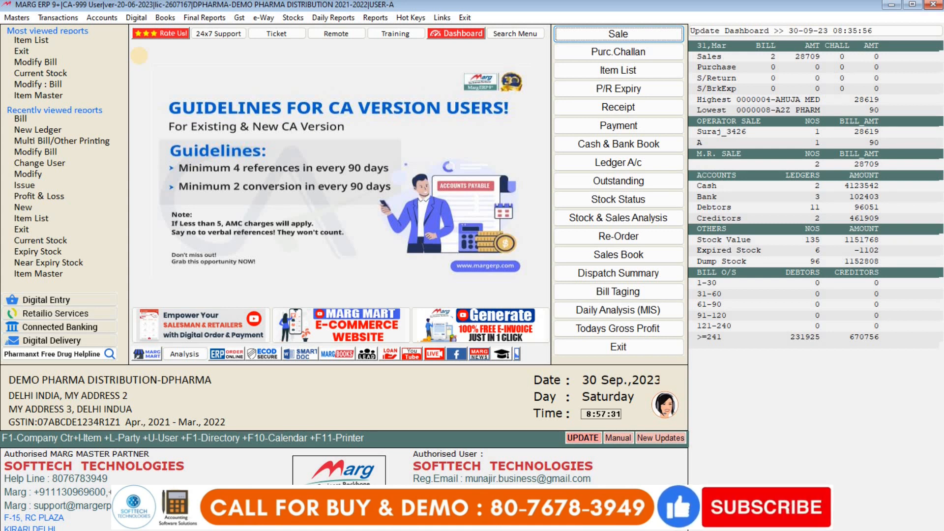
- Bill SB INDIA PVT LTD for 55 units of ACNEDERM LOT 20MG
key("Return")
key("Return")
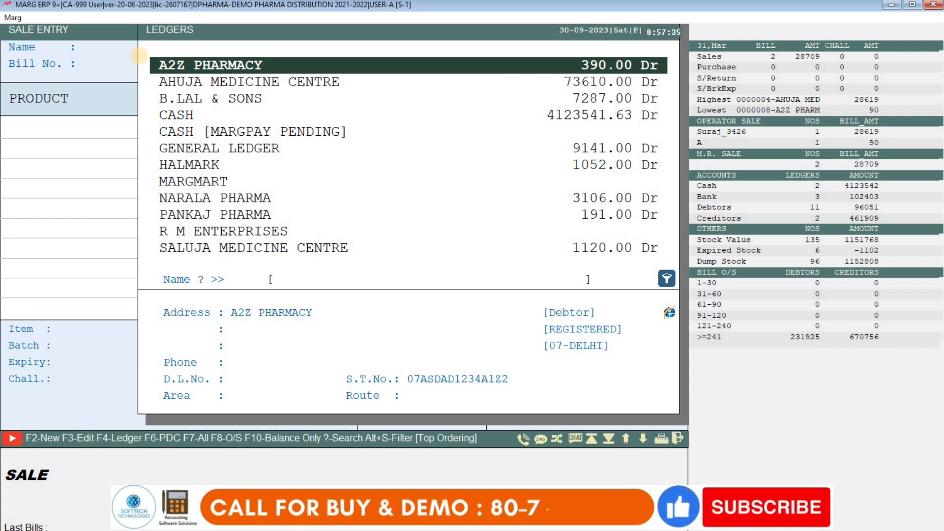
type("SB")
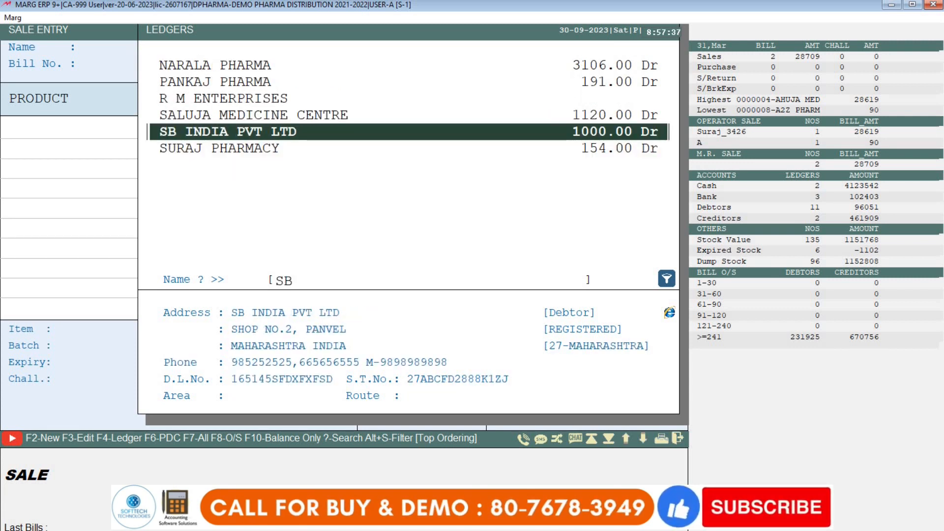
key("Return")
key("Return")
key("Return")
key("Return")
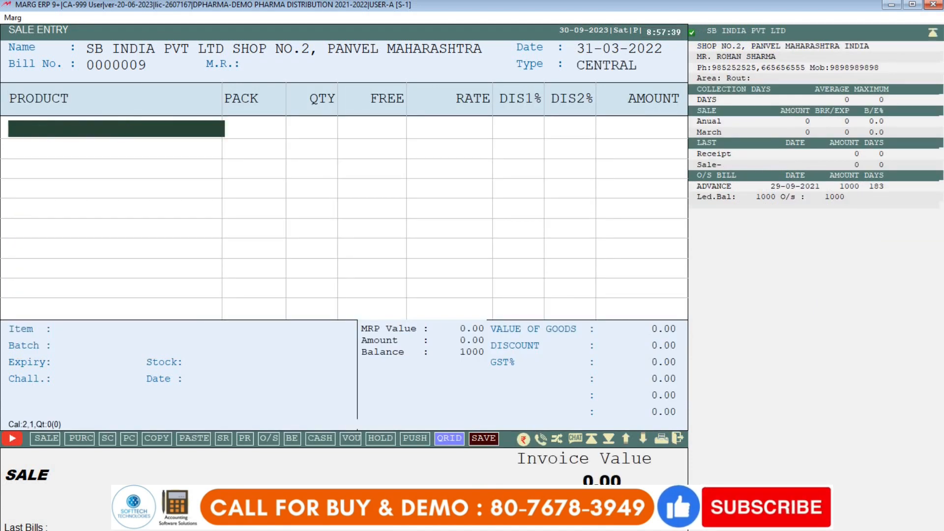
key("Return")
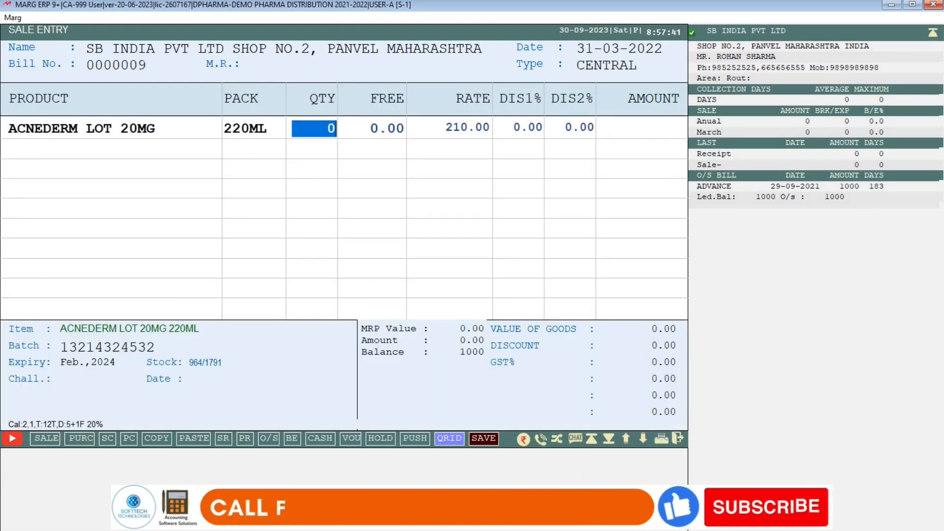
type("55")
key("Return")
key("Return")
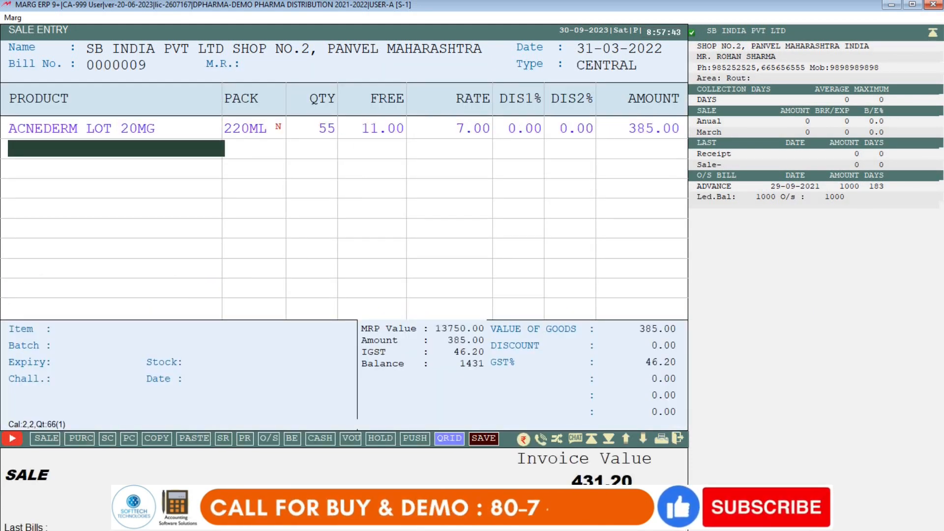
- Save sale bill 0000009 for 431.00 without adjusting the pending 1000.00
key("Return")
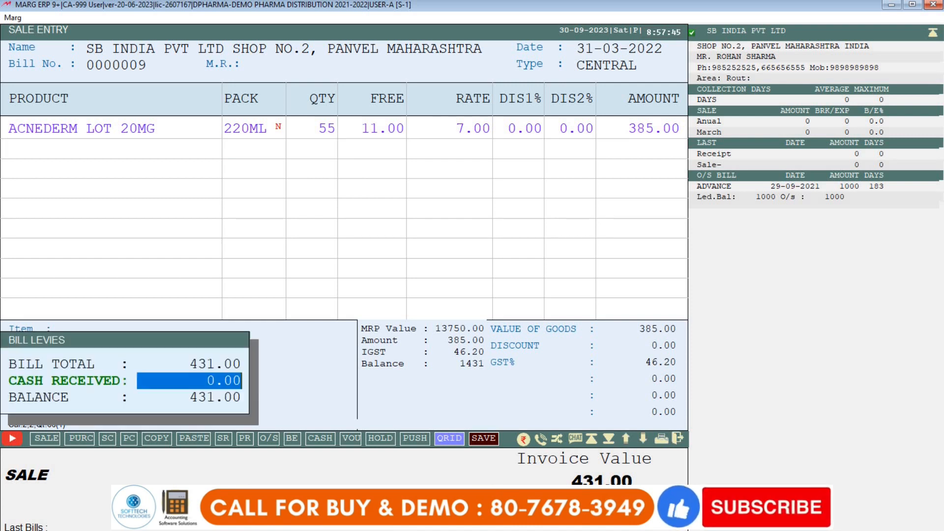
key("Return")
key("Return")
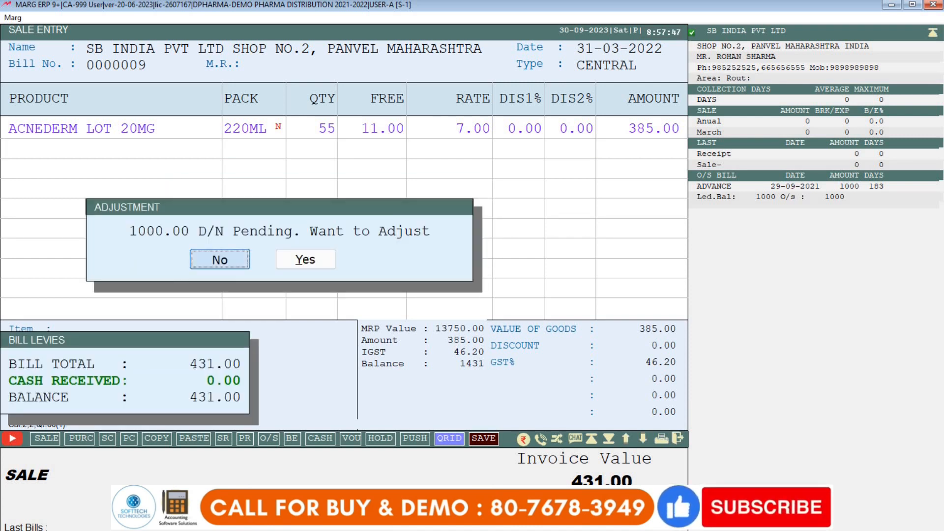
key("Return")
key("Escape")
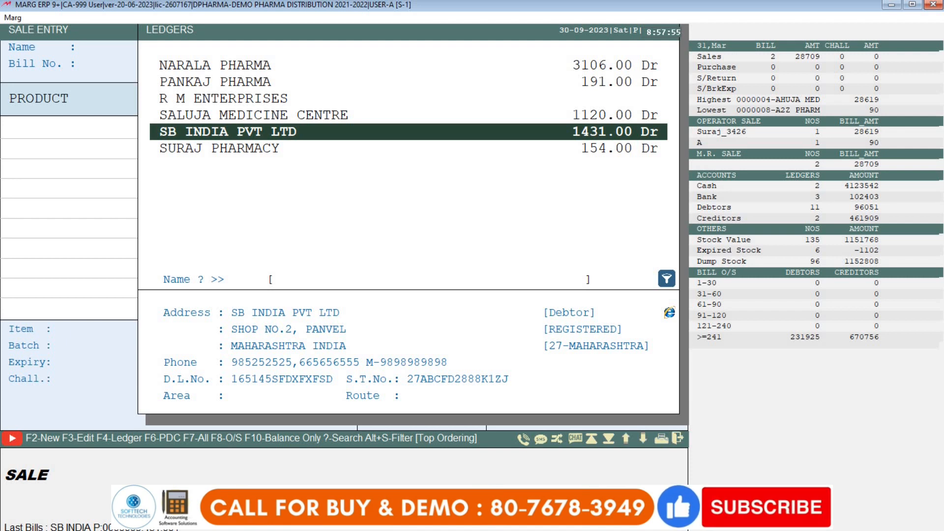
key("Escape")
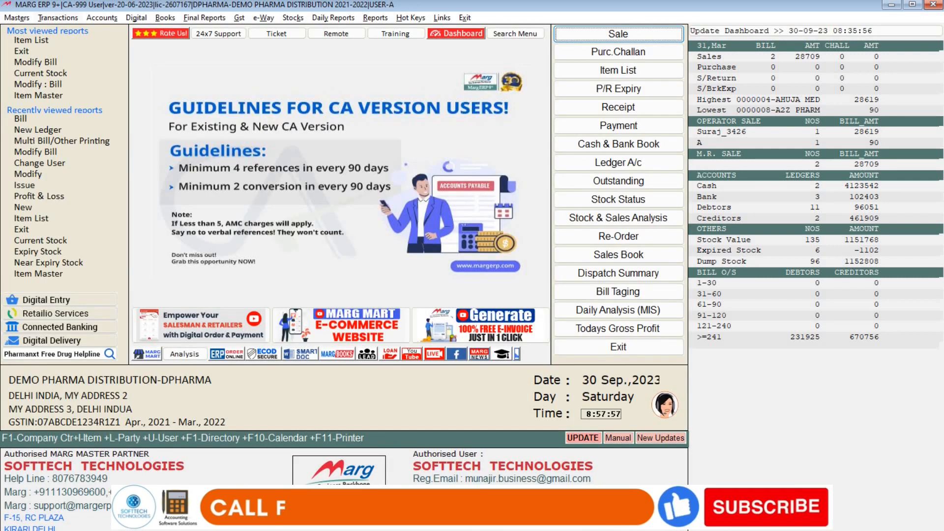
- Search the Control Room for RETAIL options, review them, and save the settings with Y
key("alt+t")
key("Right")
key("Left")
key("Left")
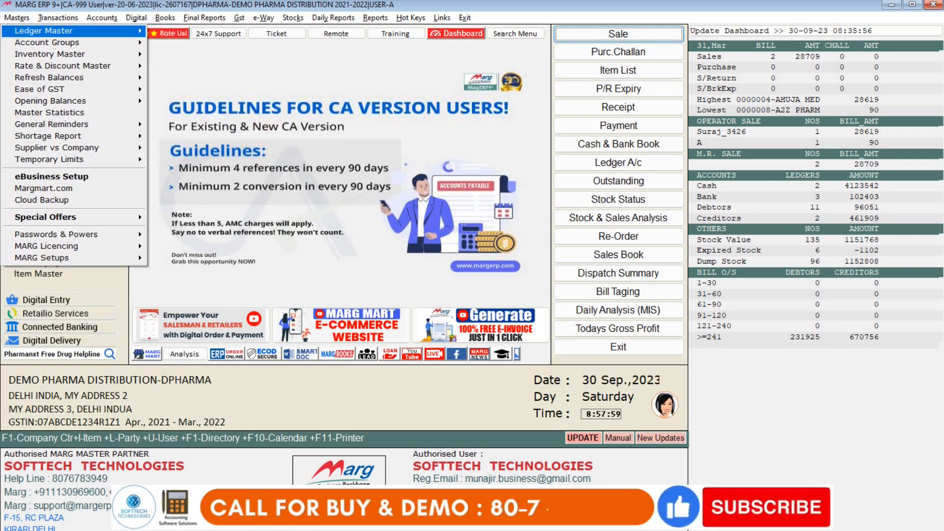
key("Up")
key("Right")
key("Return")
key("Return")
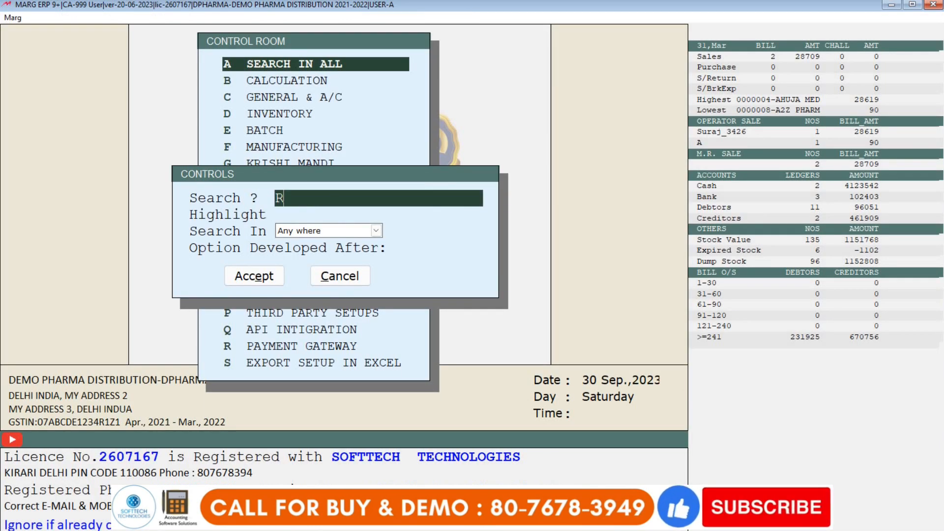
key("Return")
key("Return")
key("Return")
key("Return")
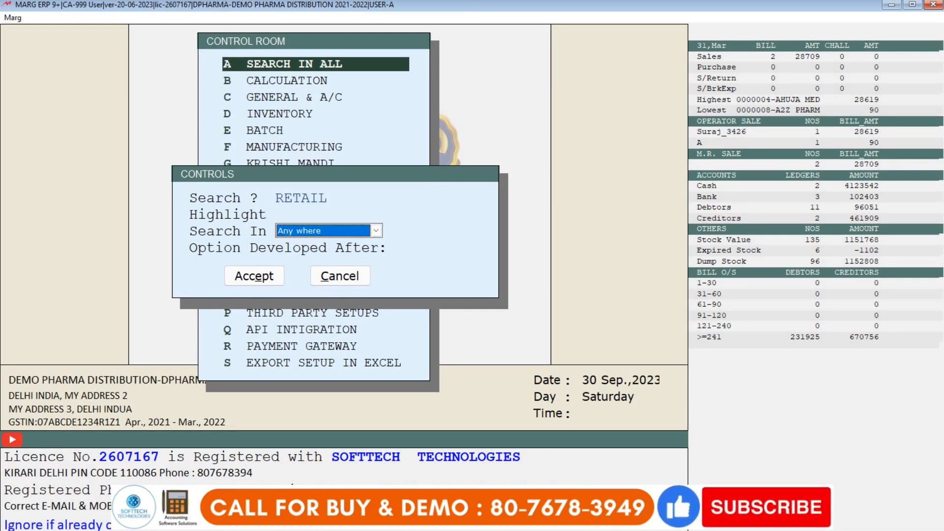
key("Return")
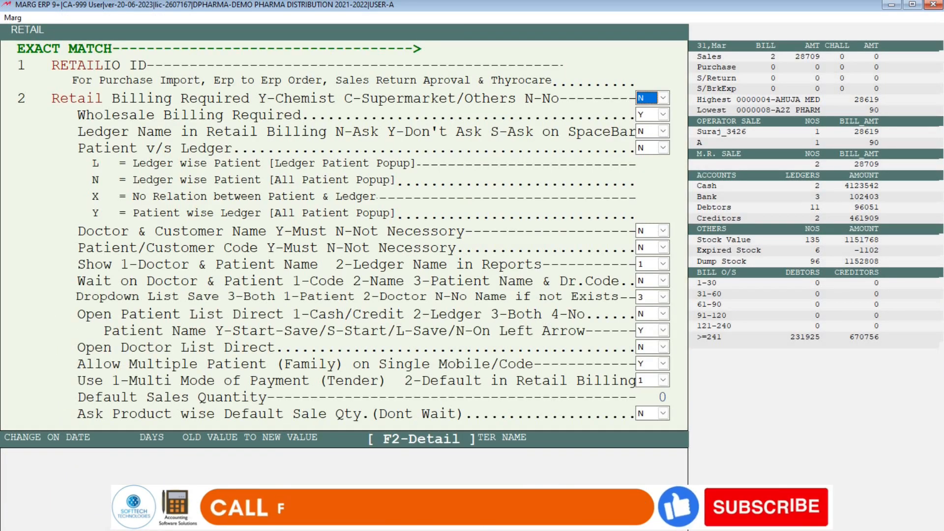
type("y")
key("Escape")
key("Return")
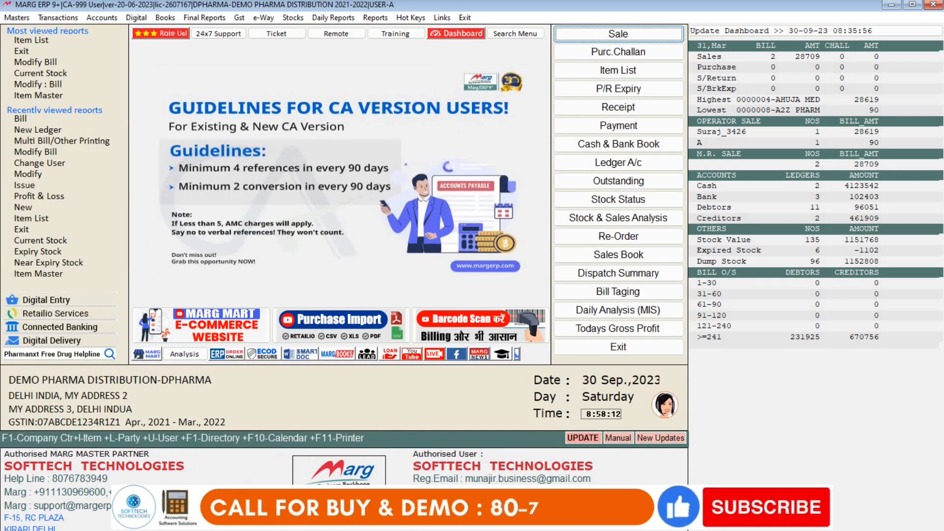
- Open a Wholesale sale bill and close it without choosing a party
left_click(52, 14)
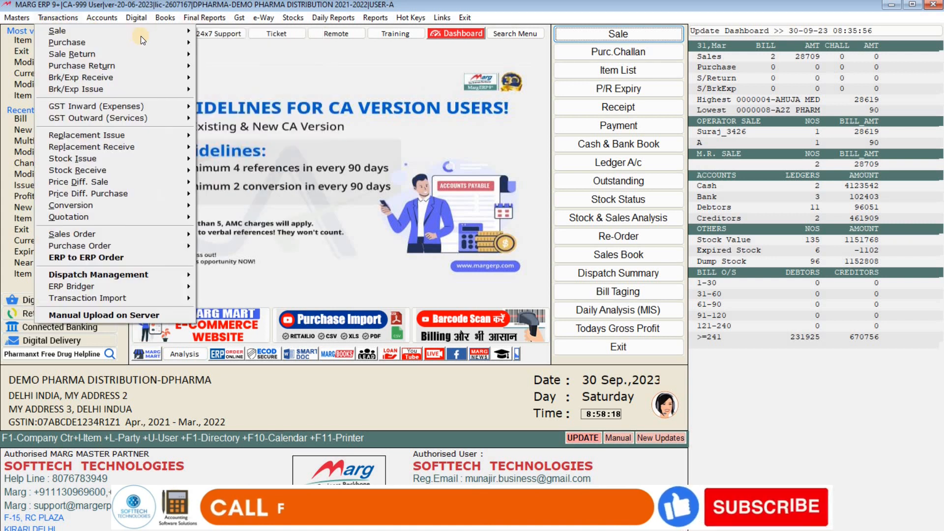
mouse_move(187, 30)
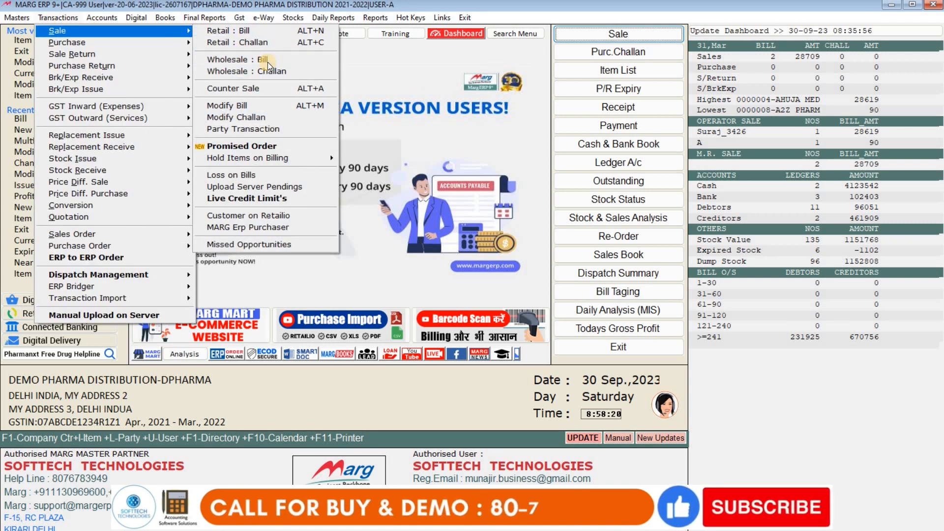
left_click(267, 61)
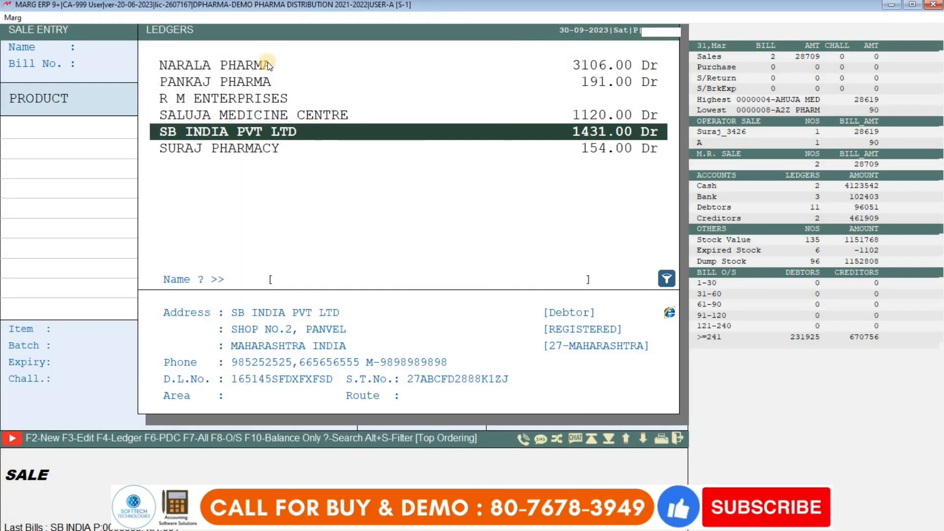
key("Escape")
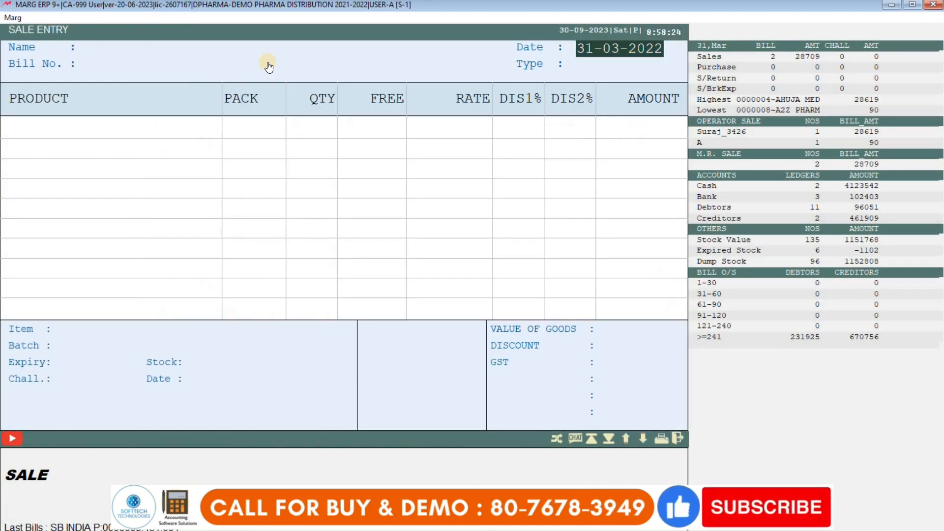
key("Escape")
- Start a new Retail sale bill from the Transactions menu
key("alt+t")
key("Return")
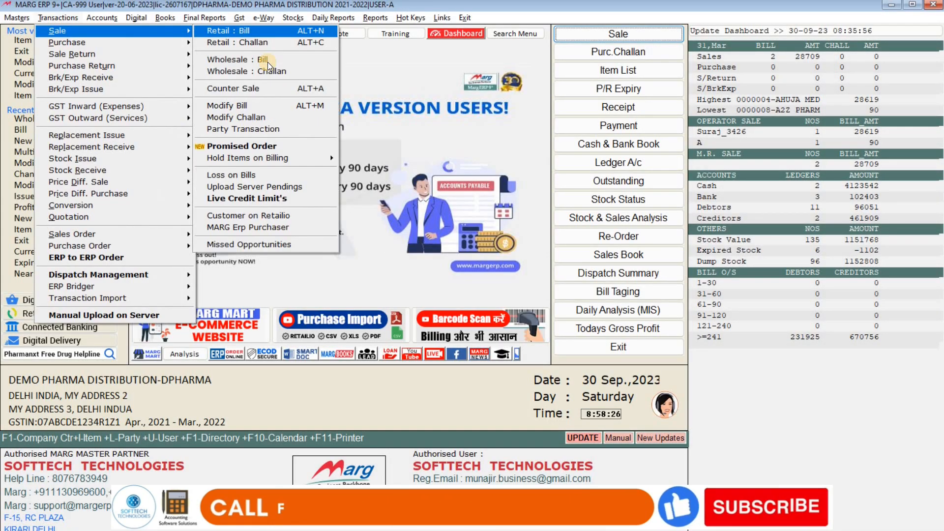
key("Return")
key("Return")
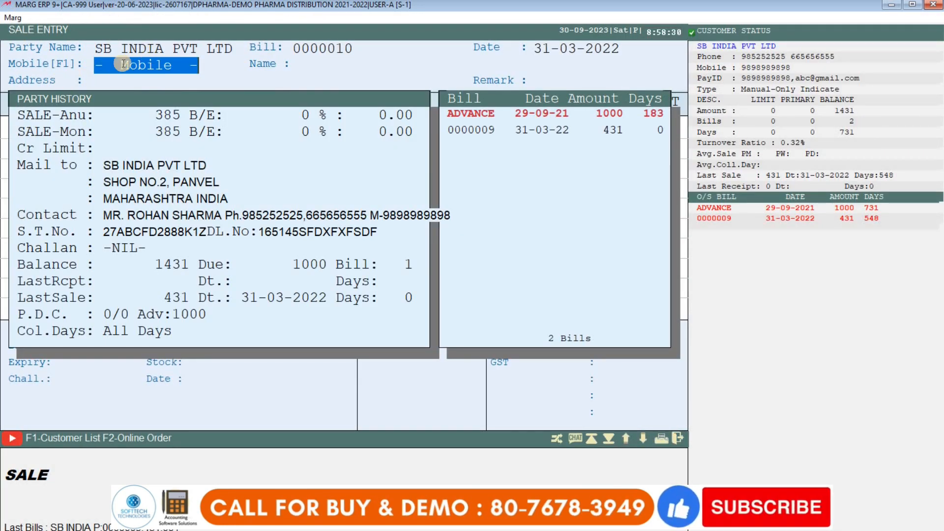
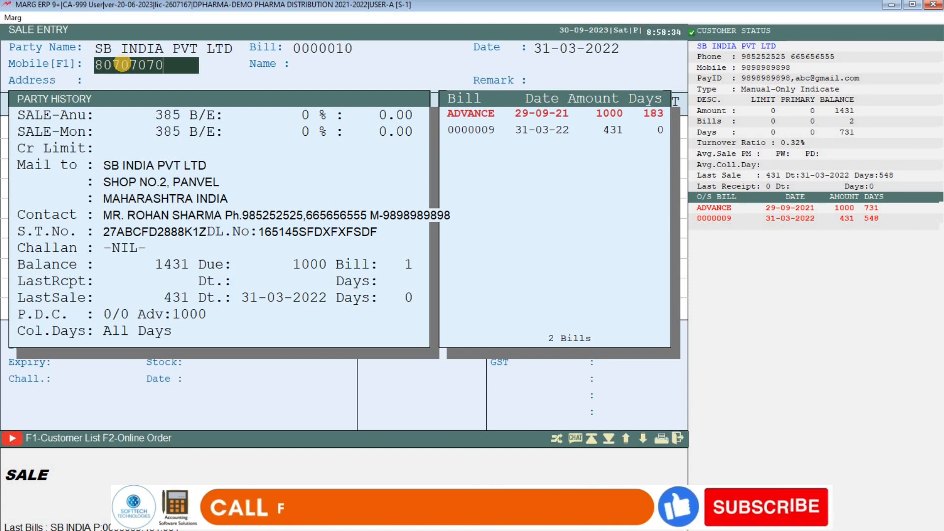
- Enter the customer's mobile number and agree to add new customer details
key("Return")
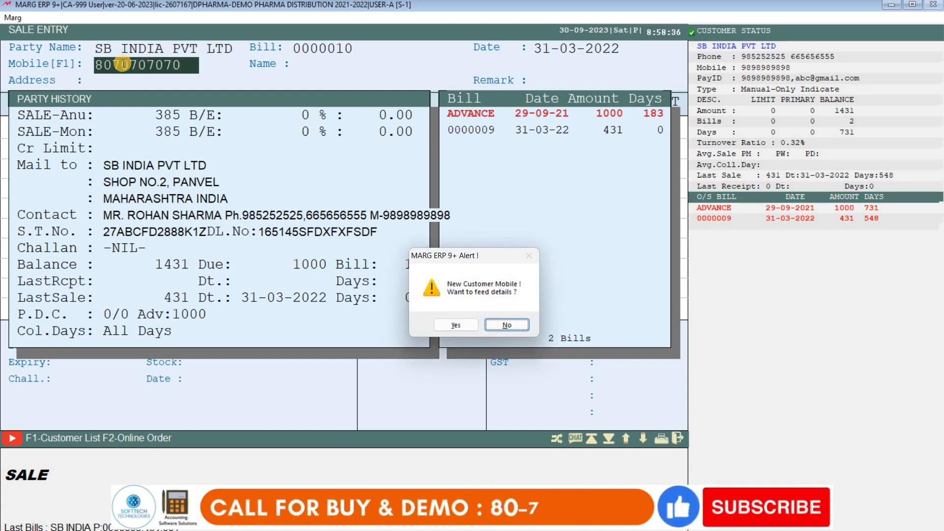
key("Left")
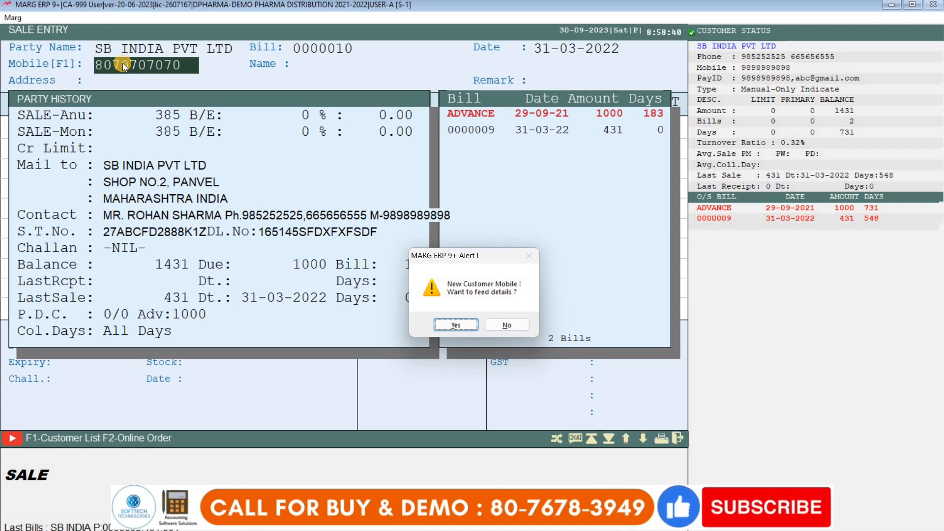
key("Return")
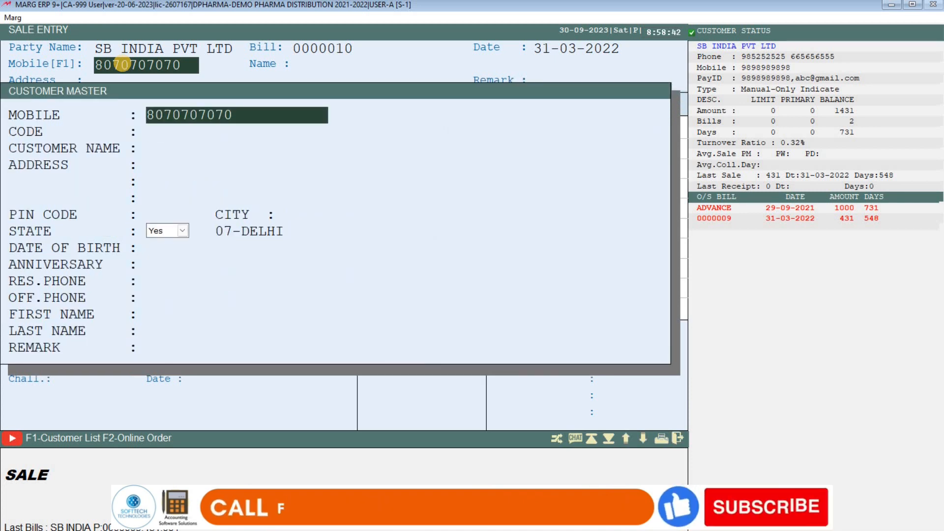
- Fill in the customer's name and address and save them onto the sale bill
key("Return")
type("RAHUL")
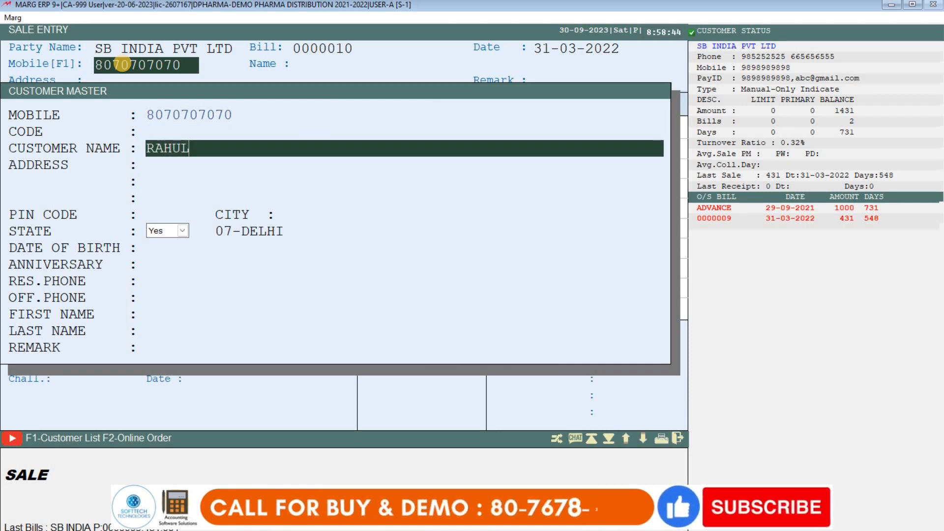
key("Return")
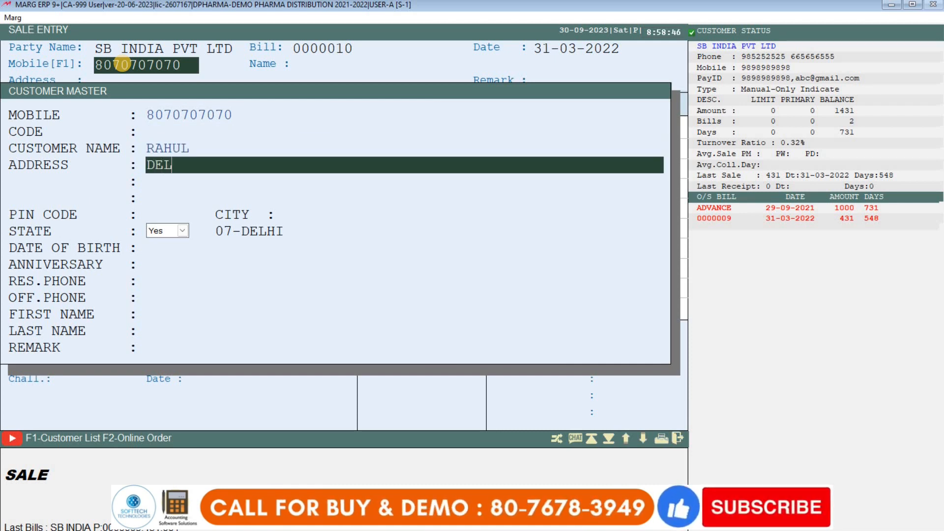
key("Return")
key("Return")
key("Return")
key("Return")
key("Return")
key("Return")
key("Return")
key("Return")
key("Return")
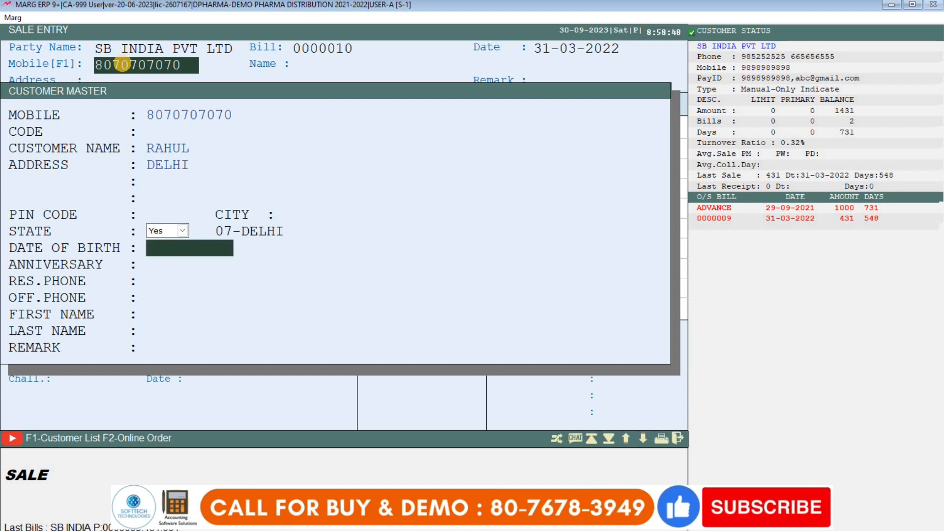
key("Return")
key("Return")
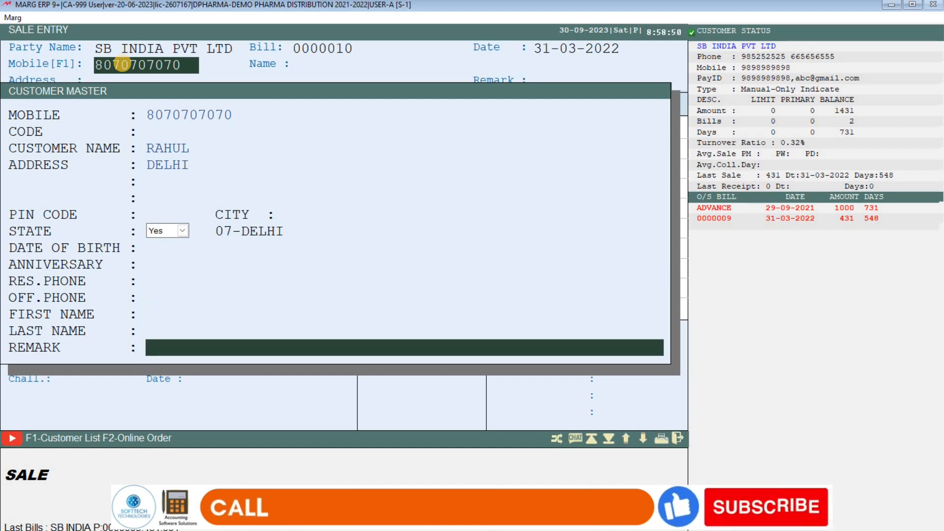
key("Return")
key("Return")
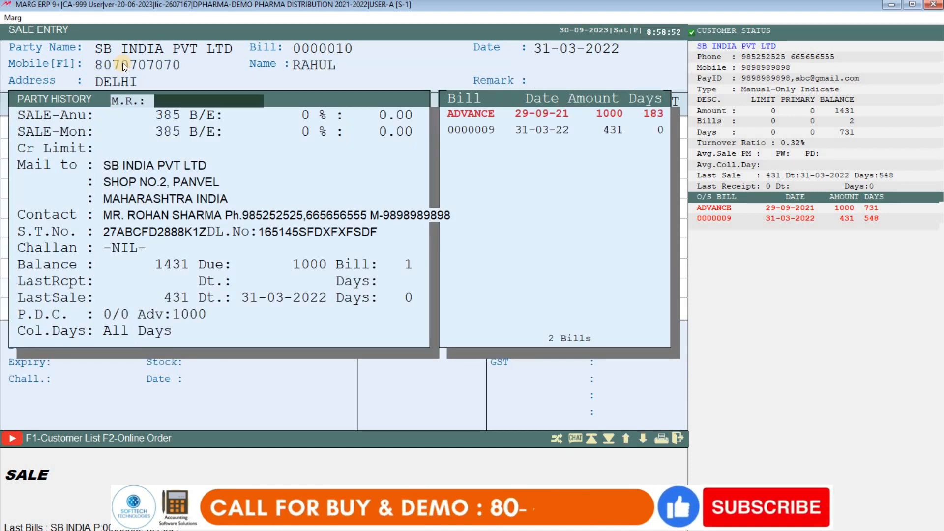
- Return to party selection, discard a new Sundry Debtors ledger, and leave the sale entry
key("Return")
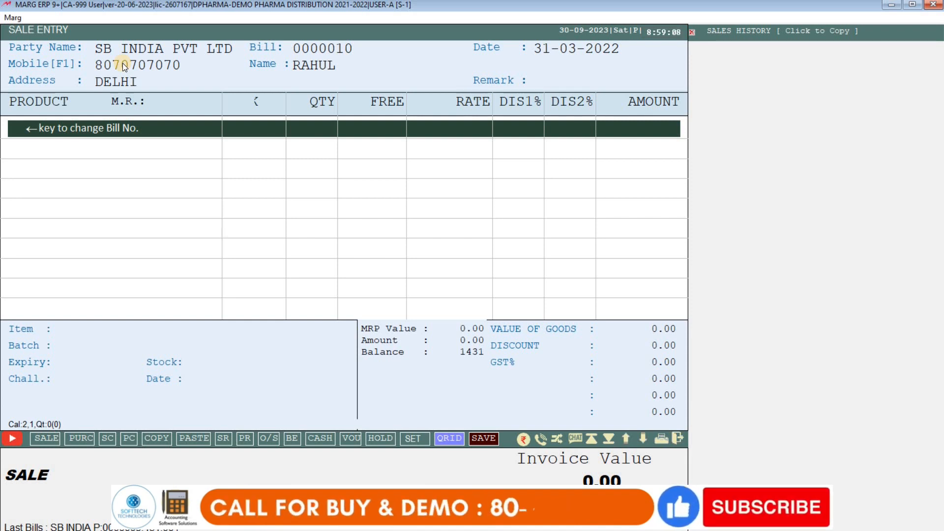
key("Escape")
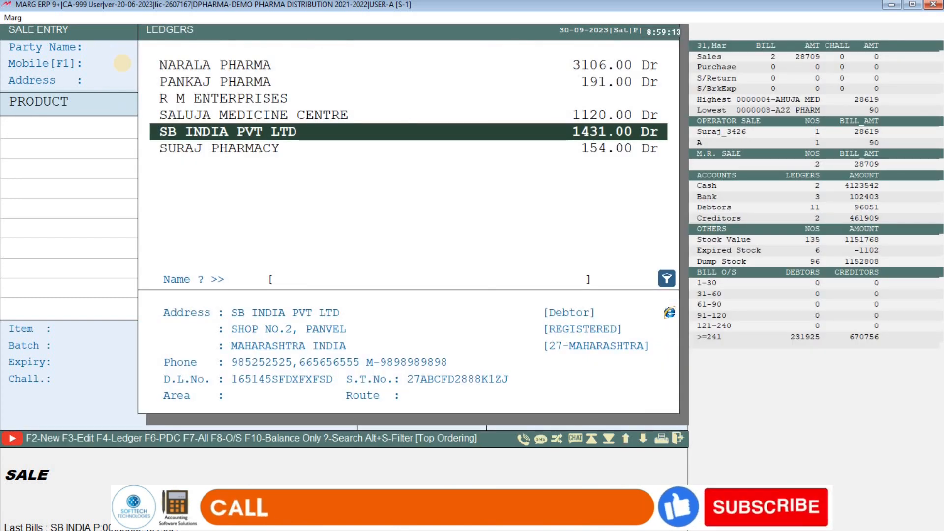
key("F2")
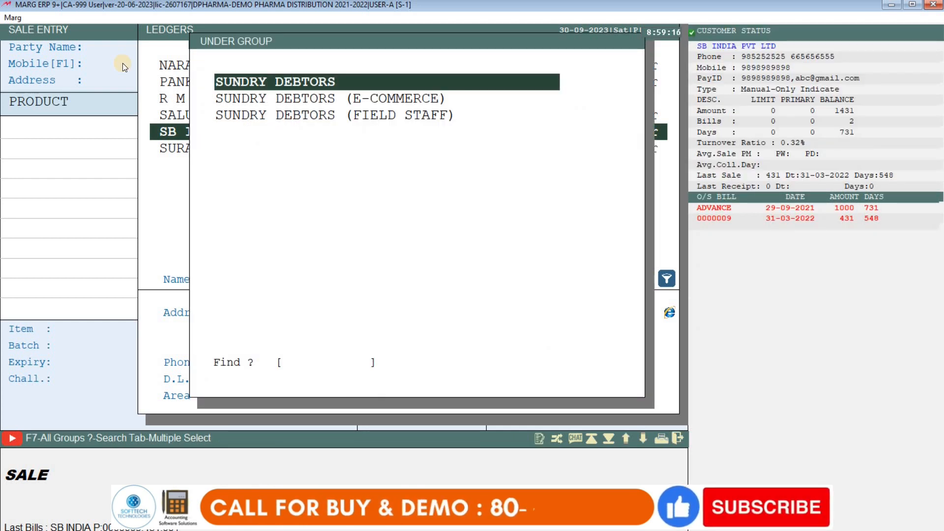
key("Return")
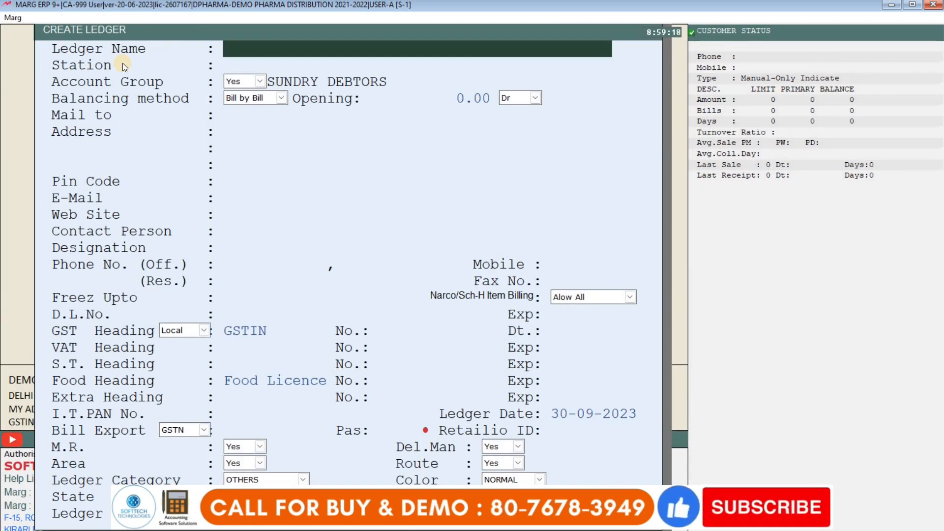
key("Escape")
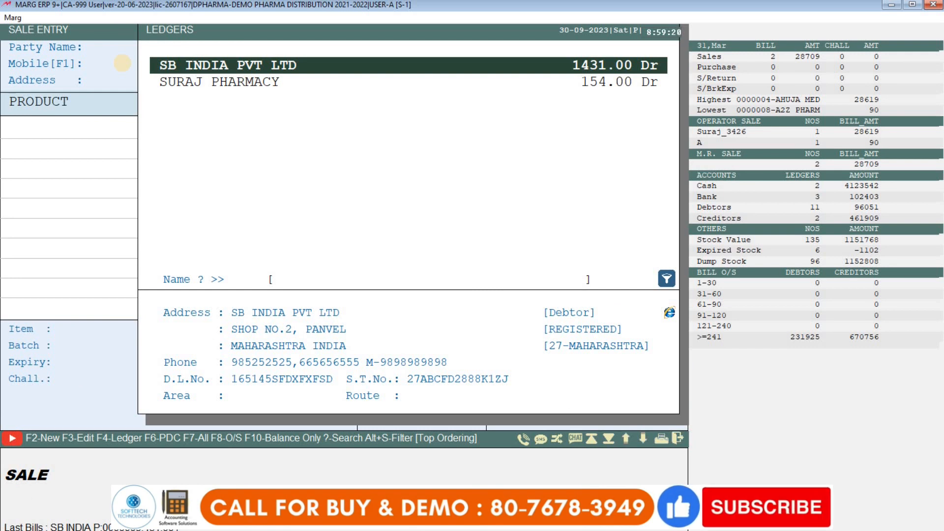
key("Up")
key("Down")
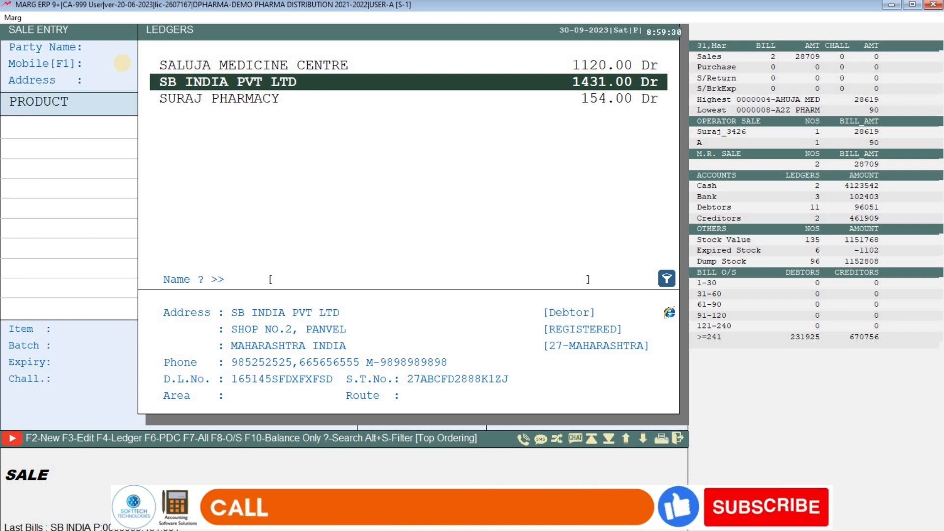
key("Escape")
key("Escape")
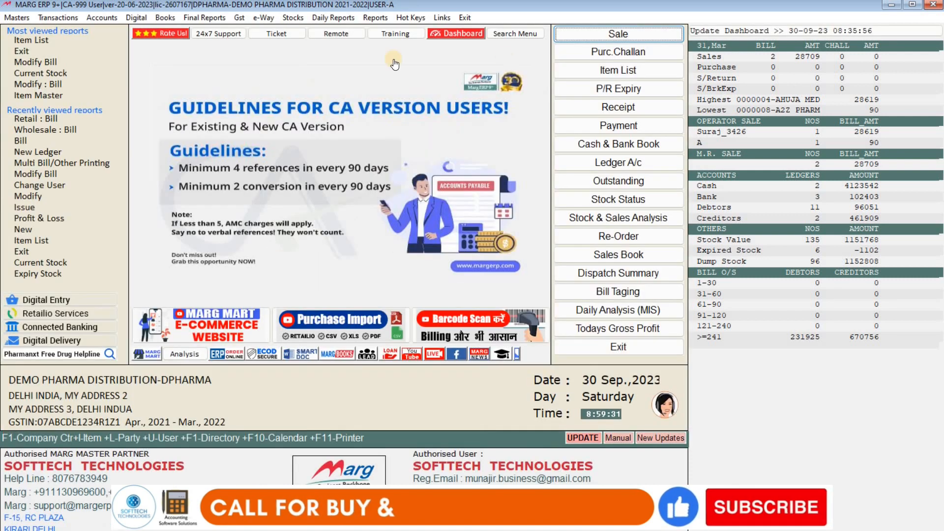
- Start a receipt voucher crediting SB INDIA PVT LTD with 400
left_click(595, 111)
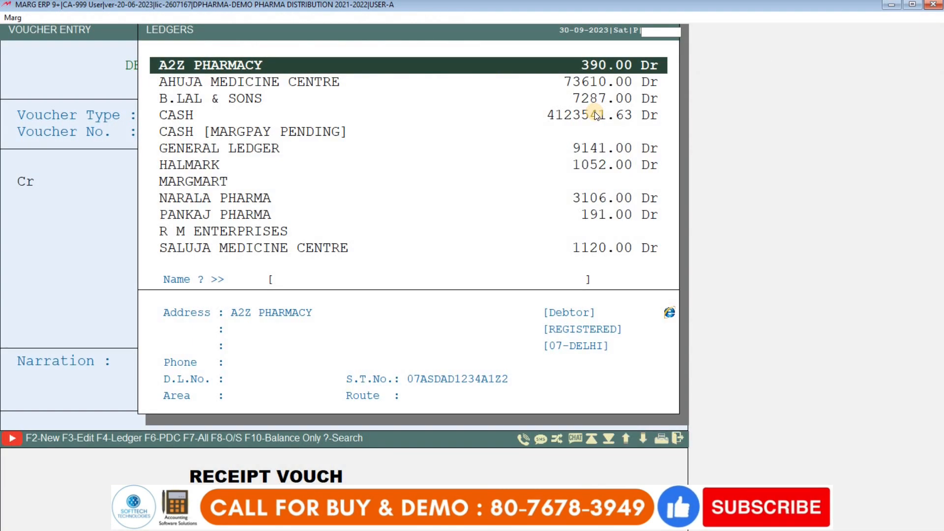
type("SB")
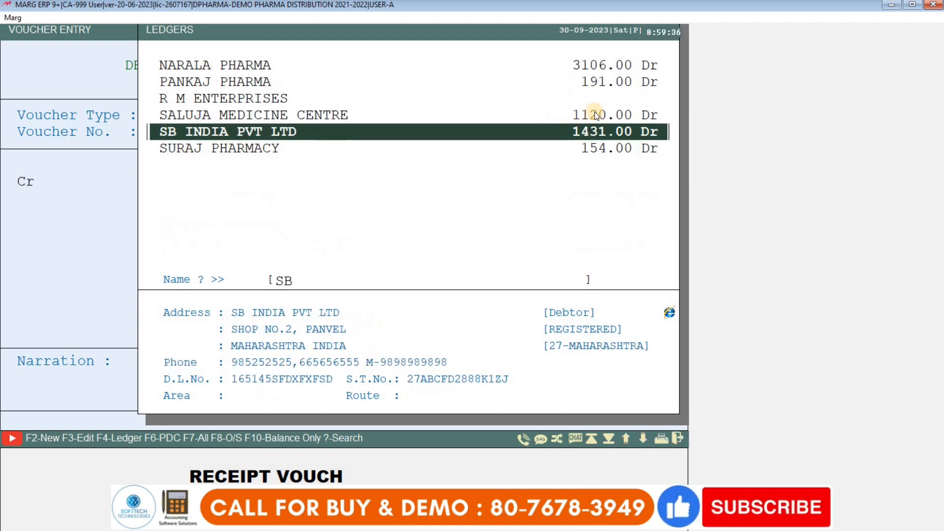
key("Return")
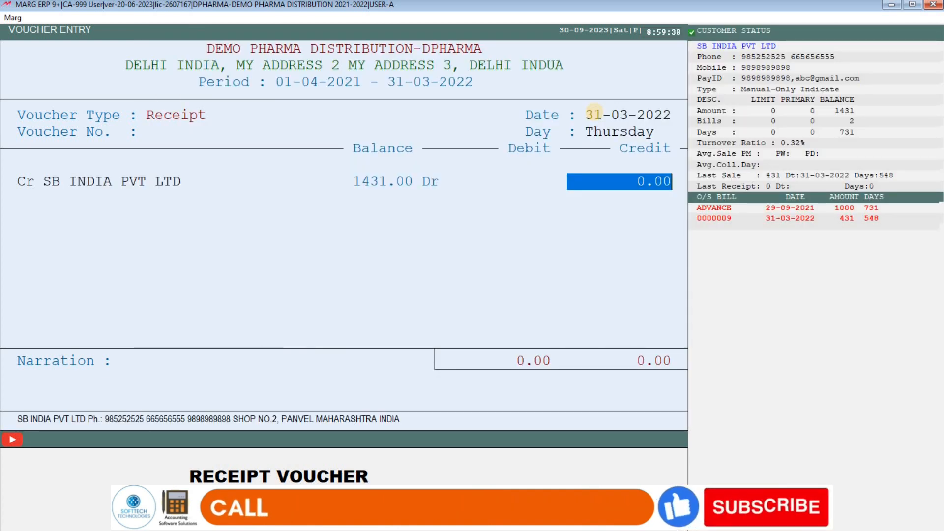
type("400")
key("Return")
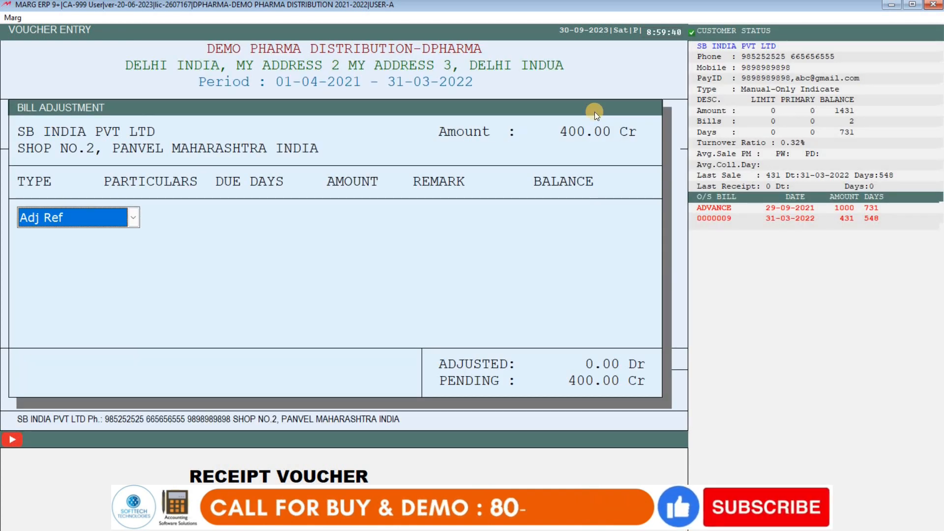
- Adjust the 400 against bill 0000009 and save the receipt with CASH debited
key("Return")
key("Down")
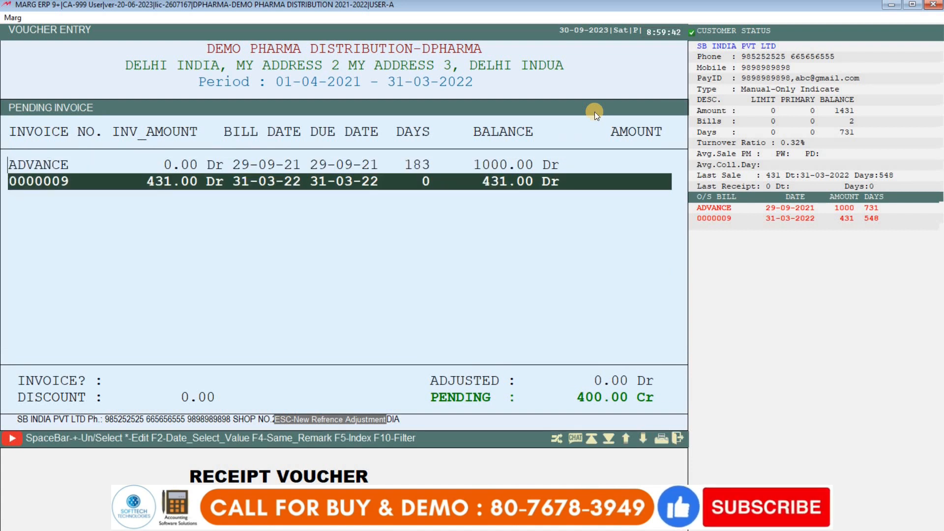
key("Up")
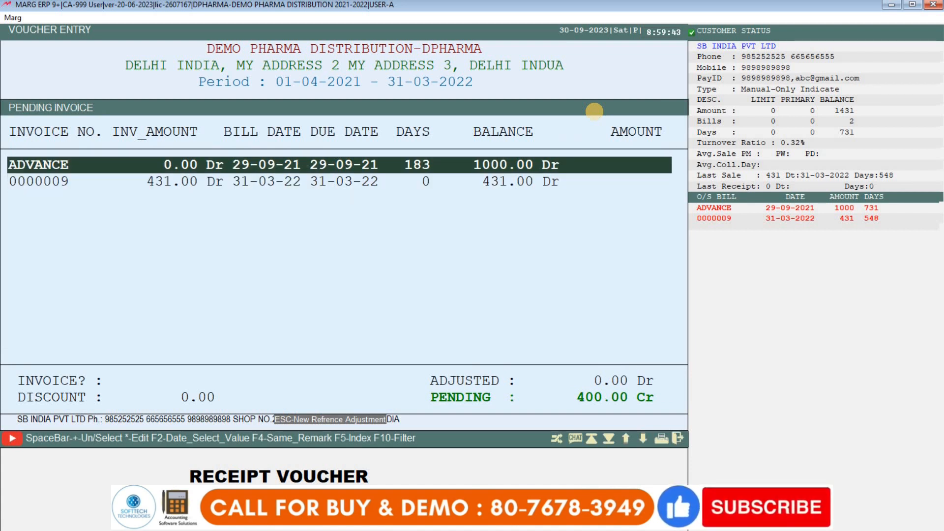
key("Down")
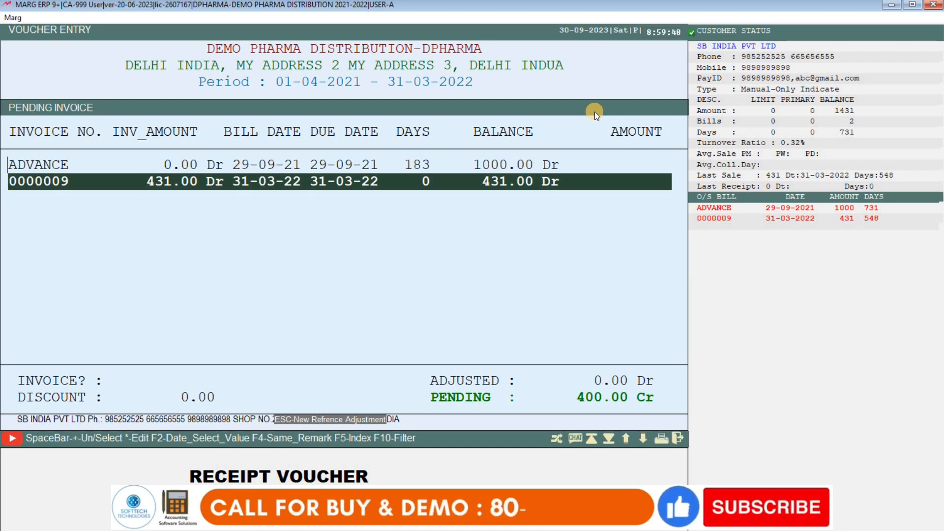
key("Return")
key("Return")
key("Return")
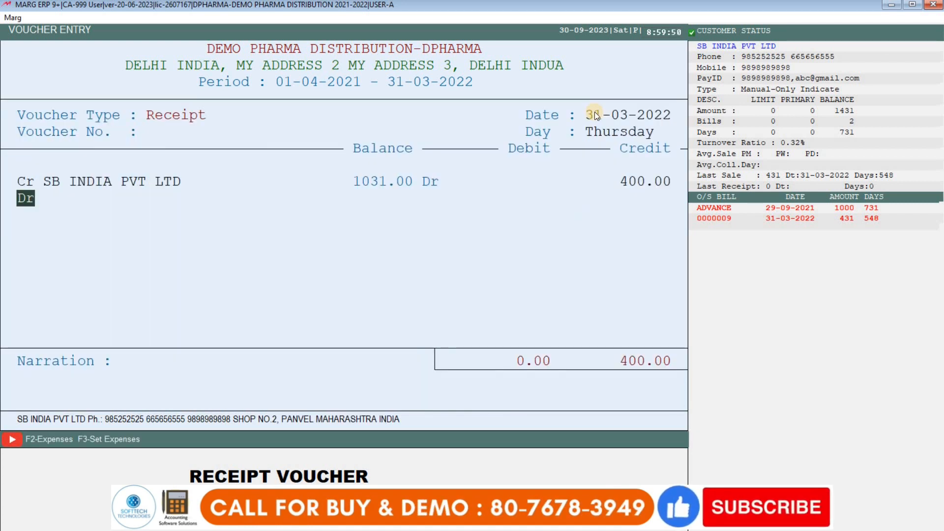
key("Return")
key("Return")
key("Return")
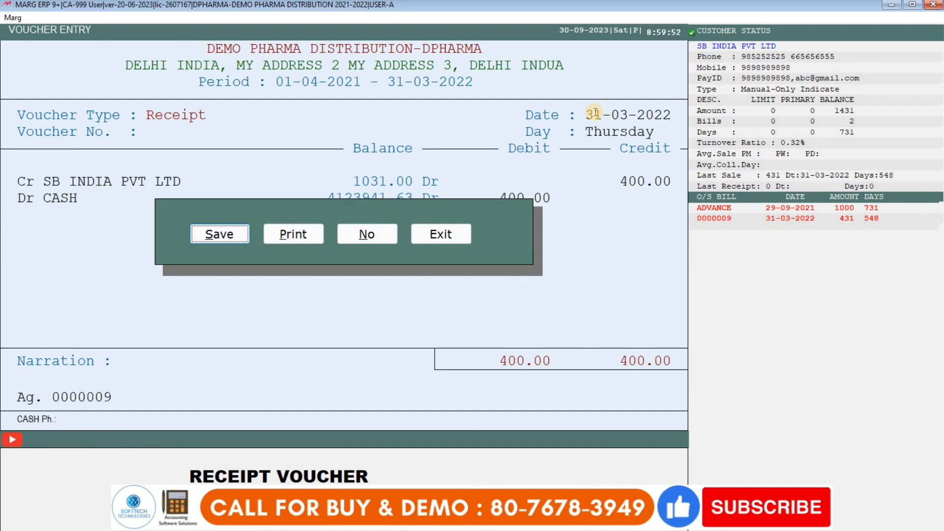
key("Return")
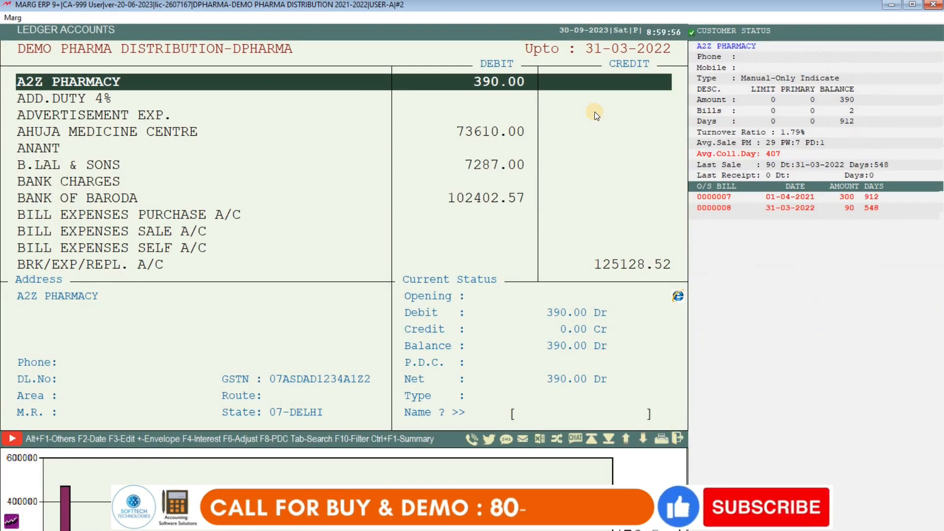
- Review SB INDIA PVT LTD's full-year ledger entries for the bill 0000009 sale and 400 receipt
type("SB")
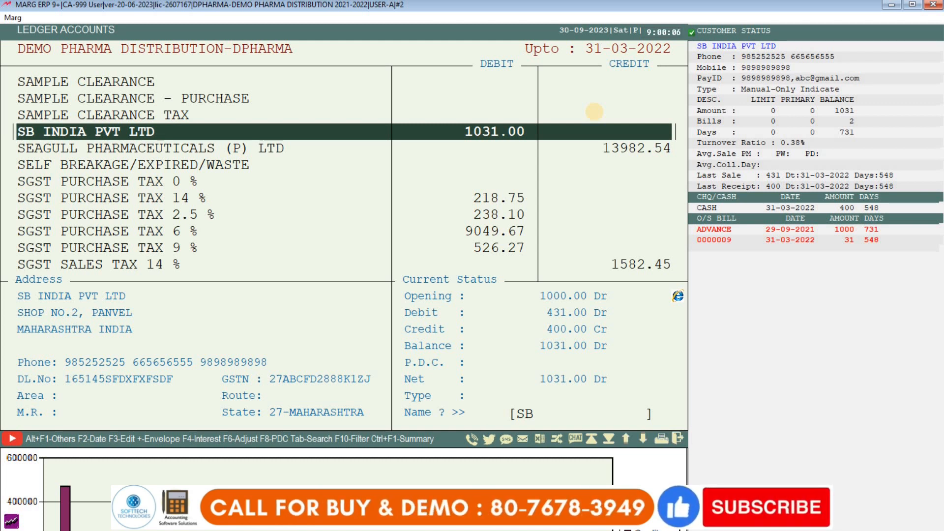
key("Return")
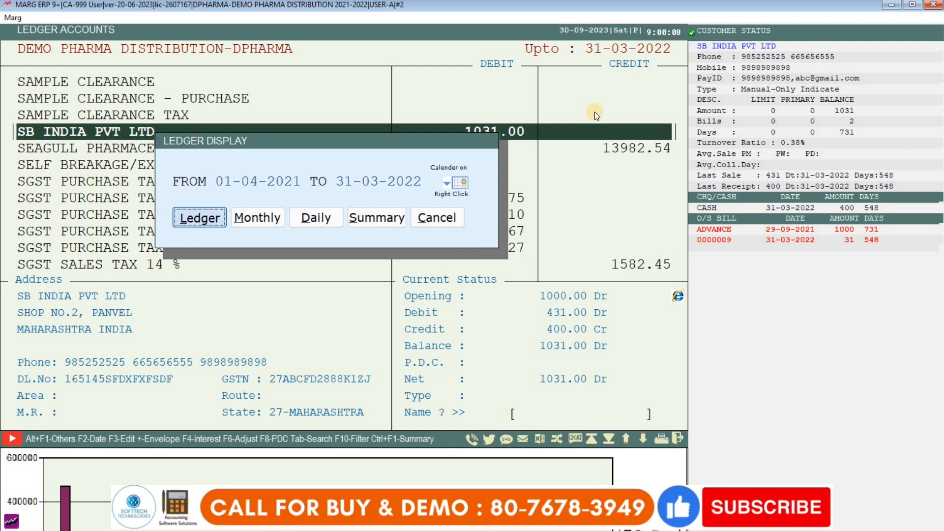
key("Return")
key("Up")
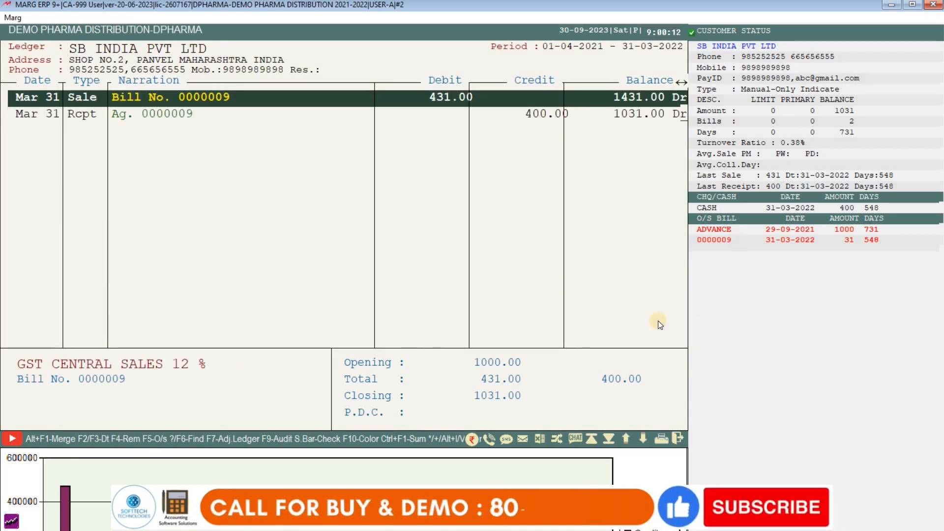
key("Down")
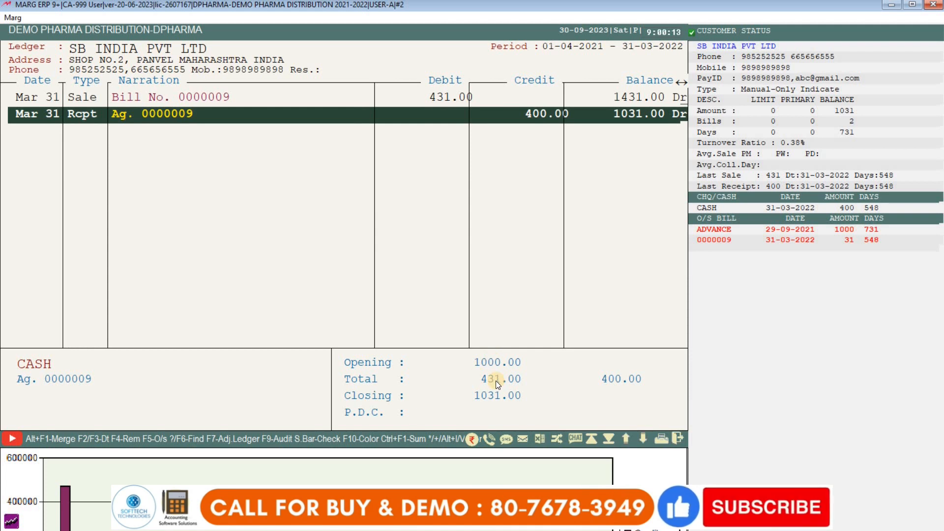
key("Escape")
key("Escape")
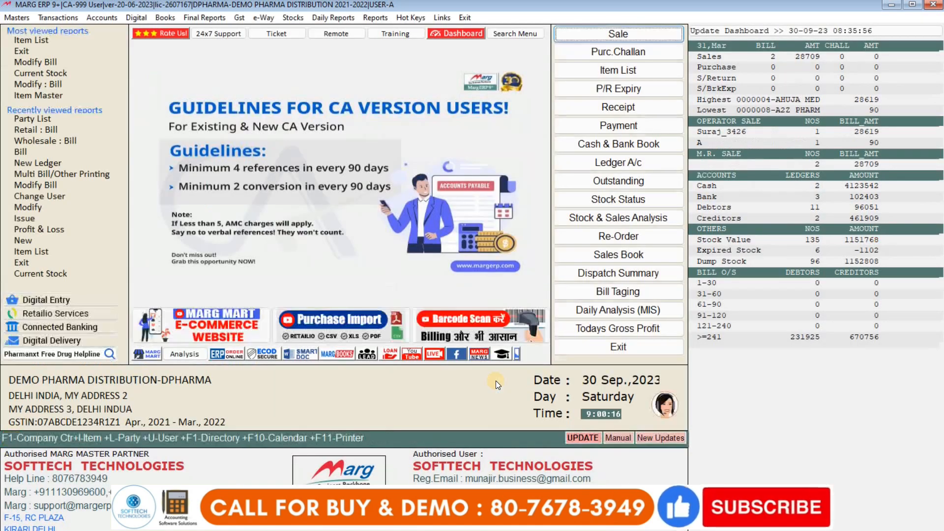
- Start retail bill 0000010, fetch SB INDIA PVT LTD by mobile number, and reach product lines
key("alt+t")
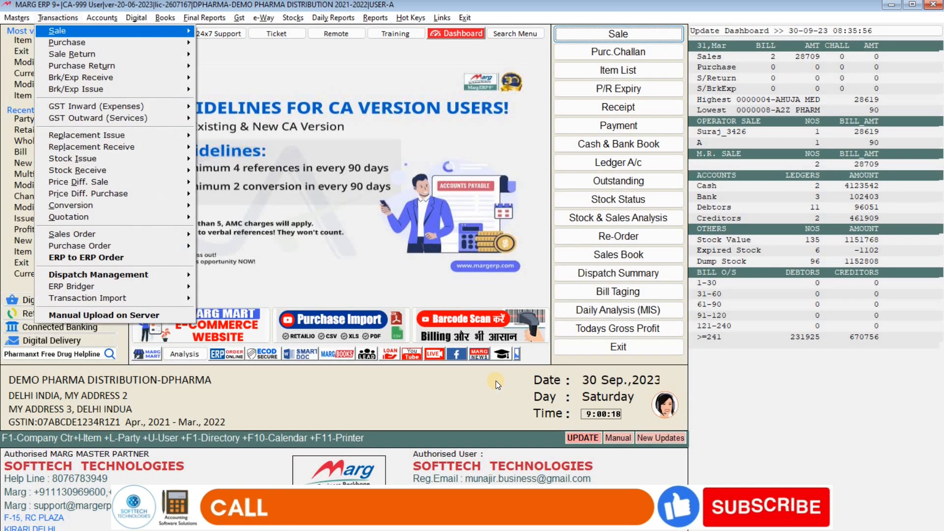
key("Return")
key("Return")
key("Return")
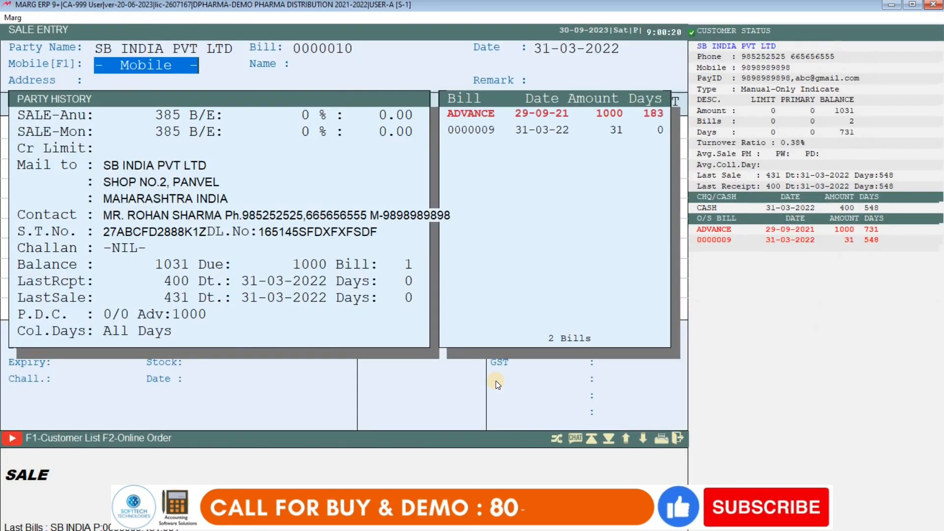
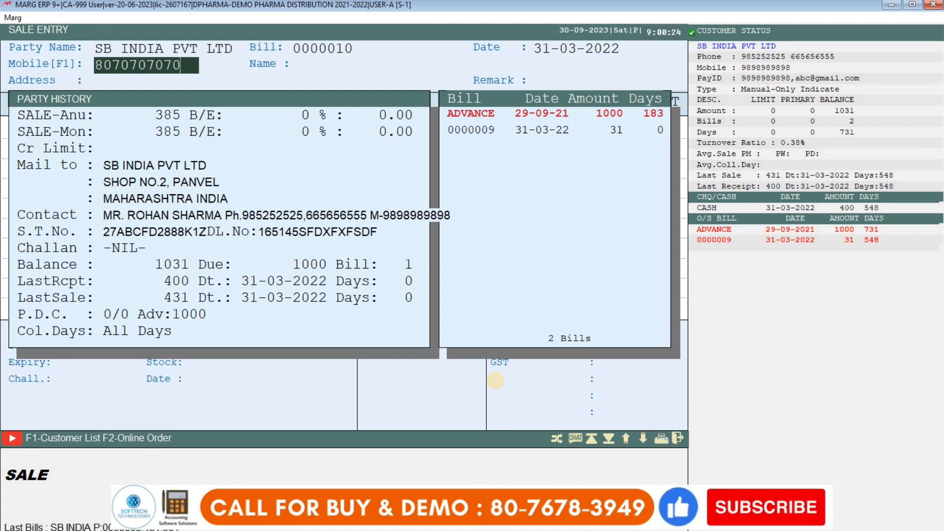
key("Return")
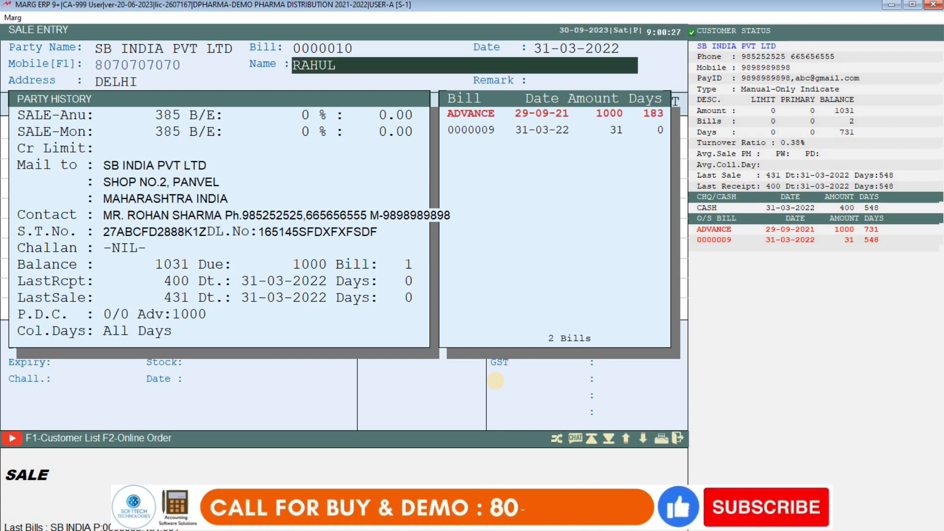
key("Return")
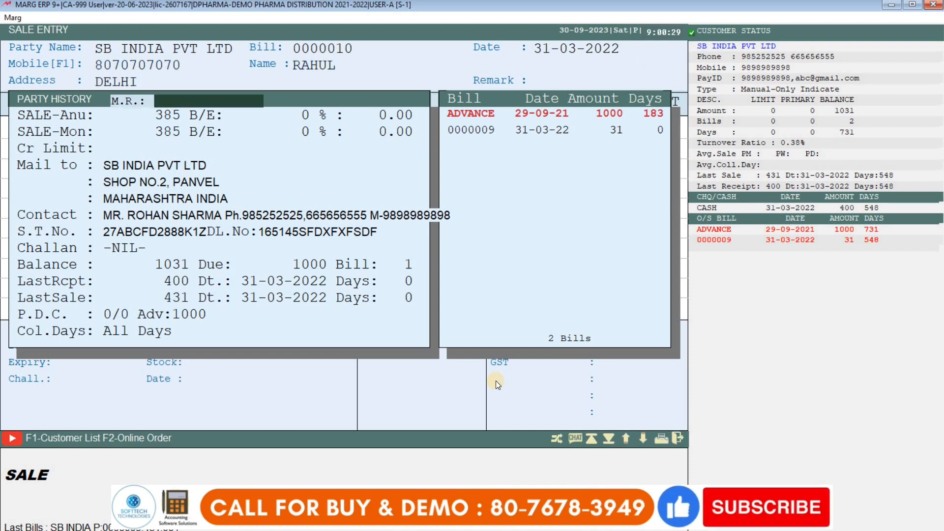
key("Return")
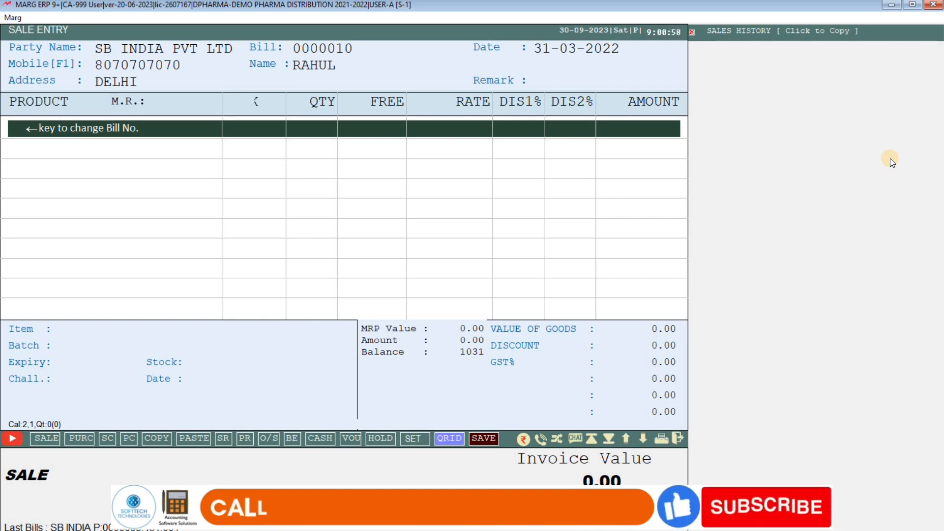
- Switch the bill's party to CASH, then abandon the retail bill and return home
key("Return")
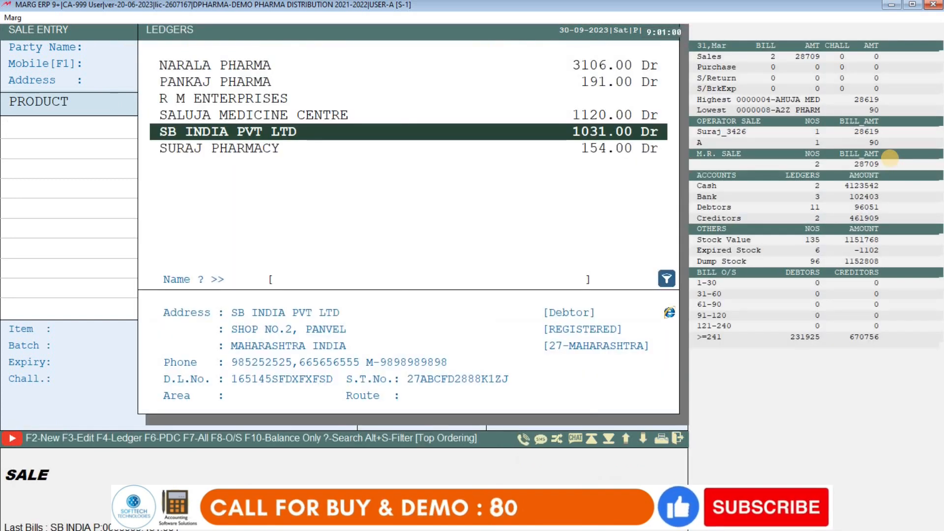
type("CA")
key("Return")
key("Return")
key("Return")
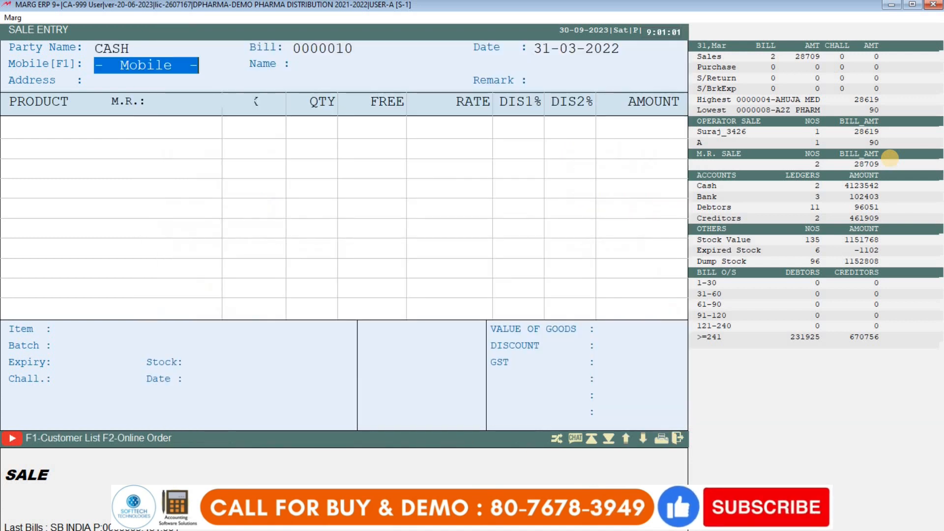
key("Escape")
key("Escape")
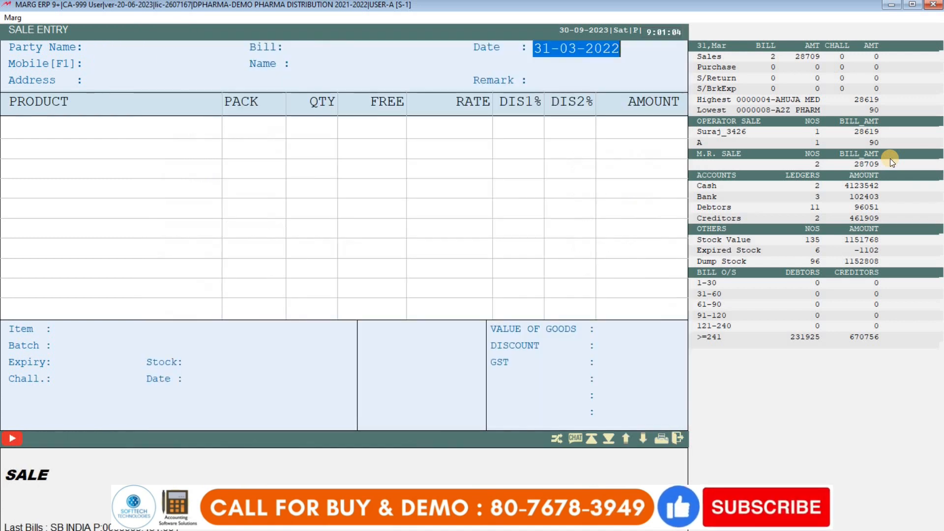
key("Escape")
- Start a new wholesale sale bill with CASH as the party
key("alt+t")
key("Return")
key("Down")
key("Down")
key("Return")
key("Return")
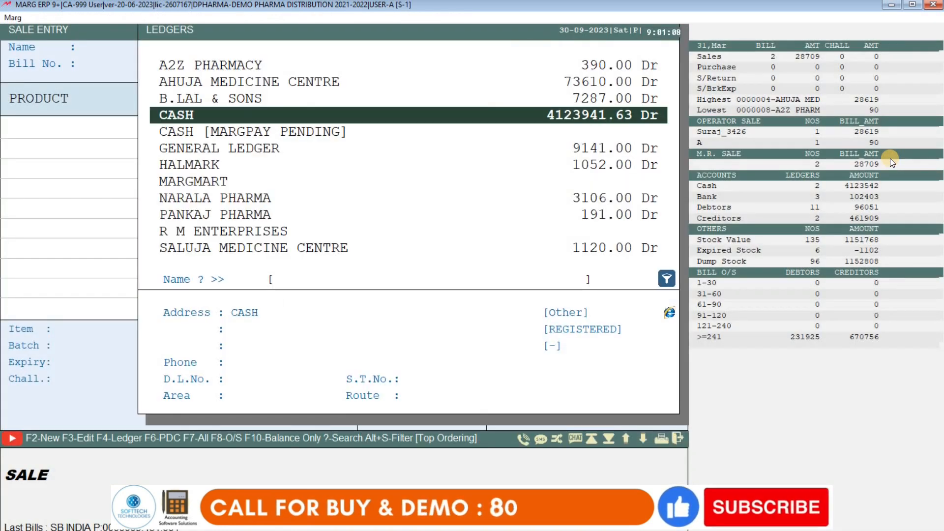
key("Return")
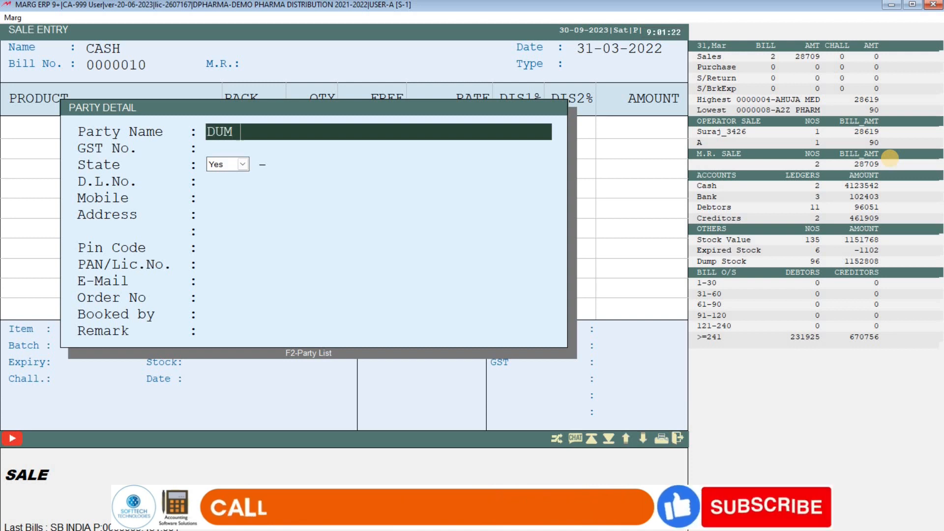
- Fill the party details with name DUM TRADERS and GSTIN 07CHJBDFS, accepting the warning
type("TRADERS")
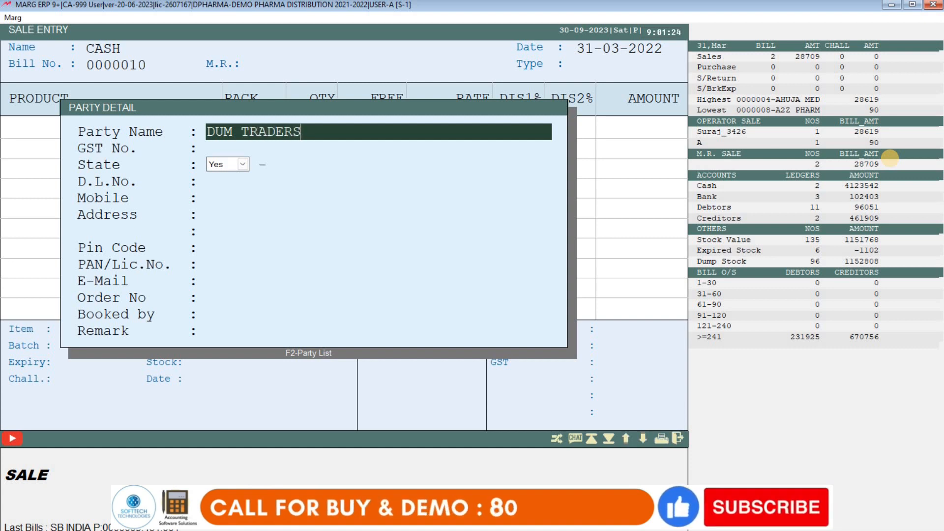
key("Return")
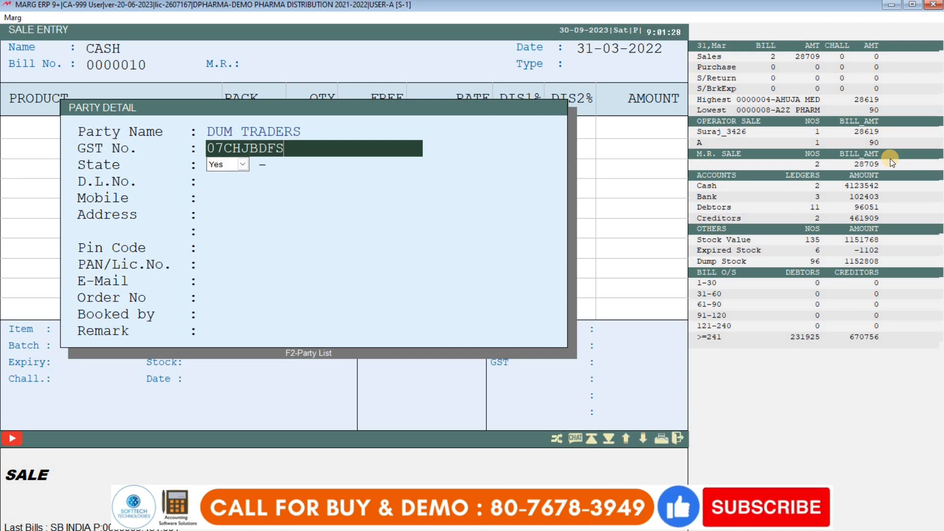
type("07CHJBDFS")
key("Return")
key("Return")
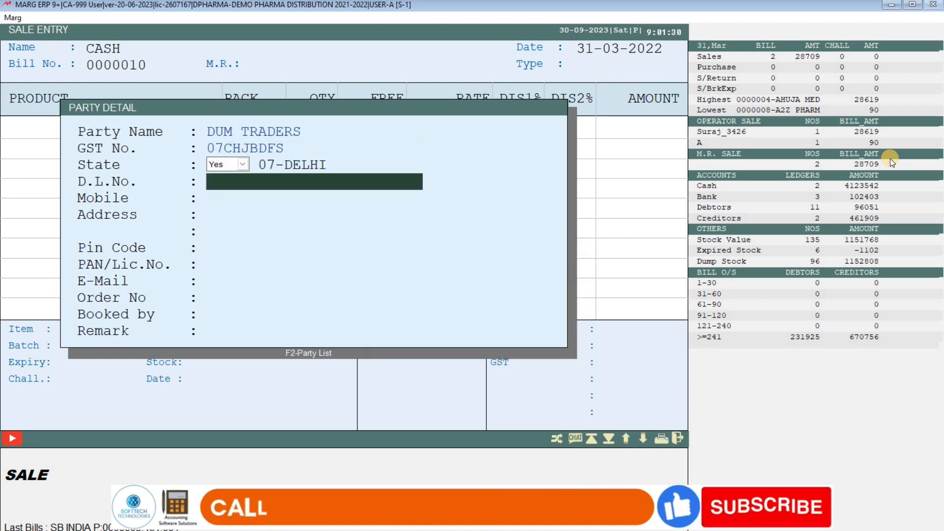
key("Return")
key("Return")
key("Return")
key("Return")
key("Return")
key("Return")
key("Return")
key("Return")
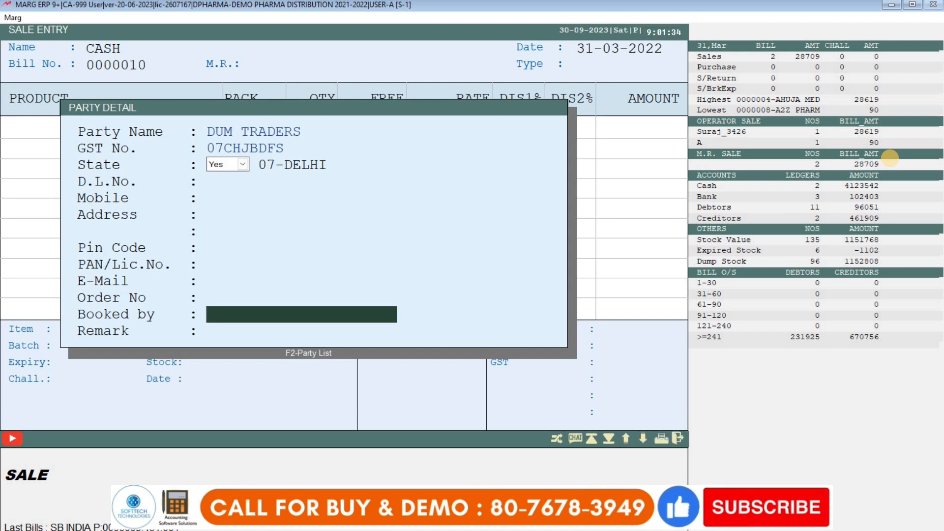
key("Return")
key("Return")
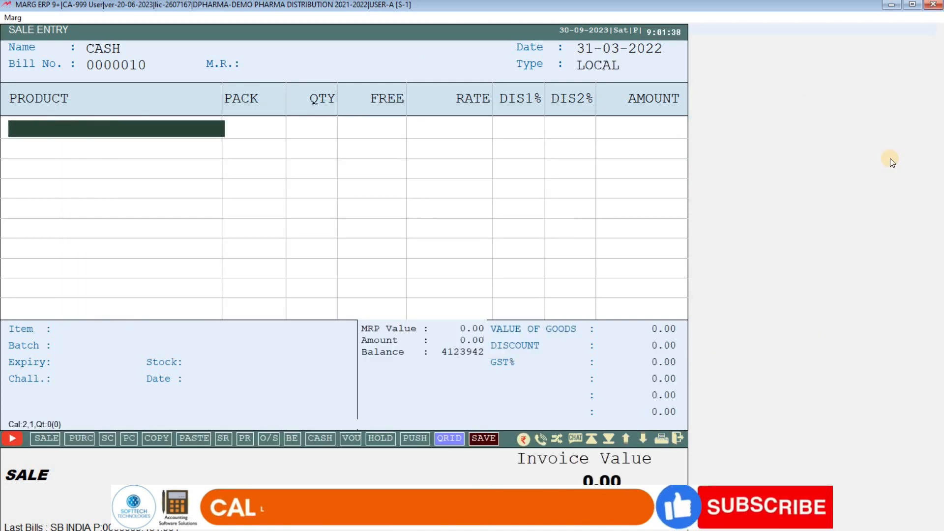
- Add 2 ACNEDERM LOT 20MG to the bill and save it at 470.40
key("Return")
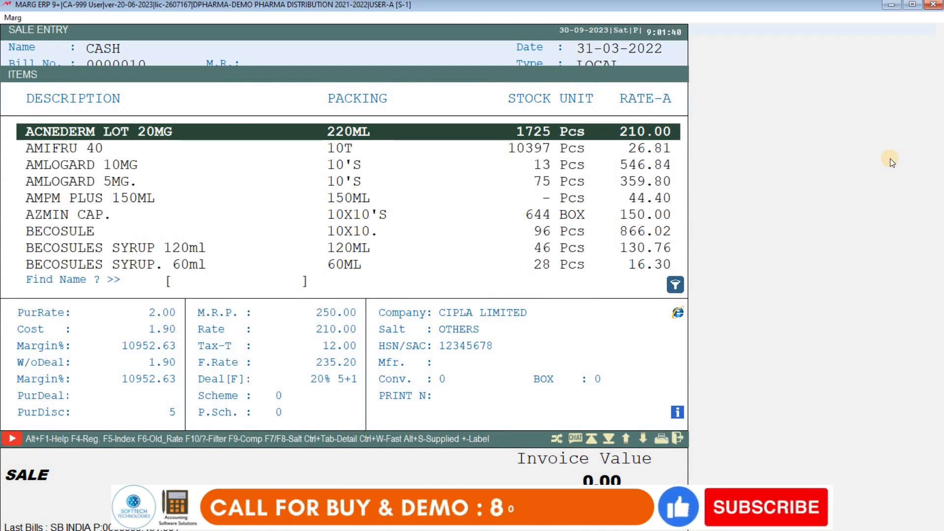
key("Return")
key("Return")
type("2")
key("Return")
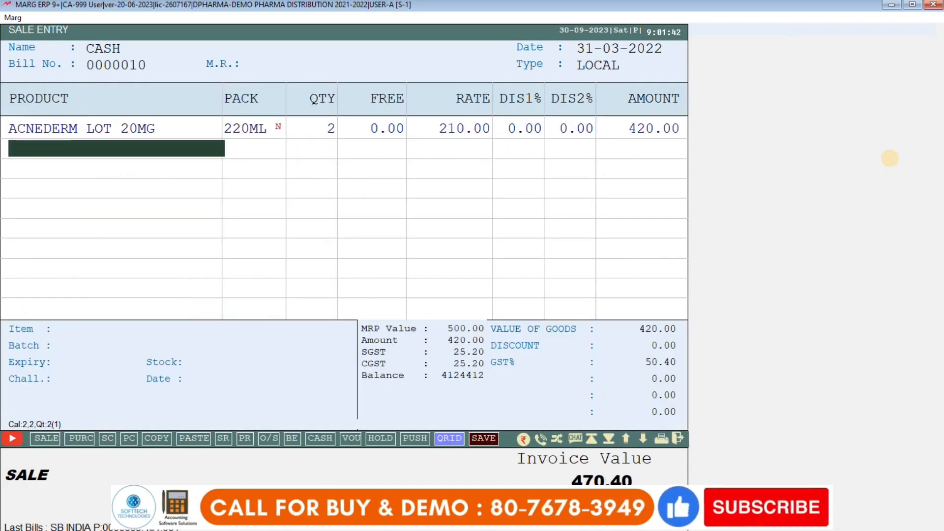
key("Escape")
key("ctrl+s")
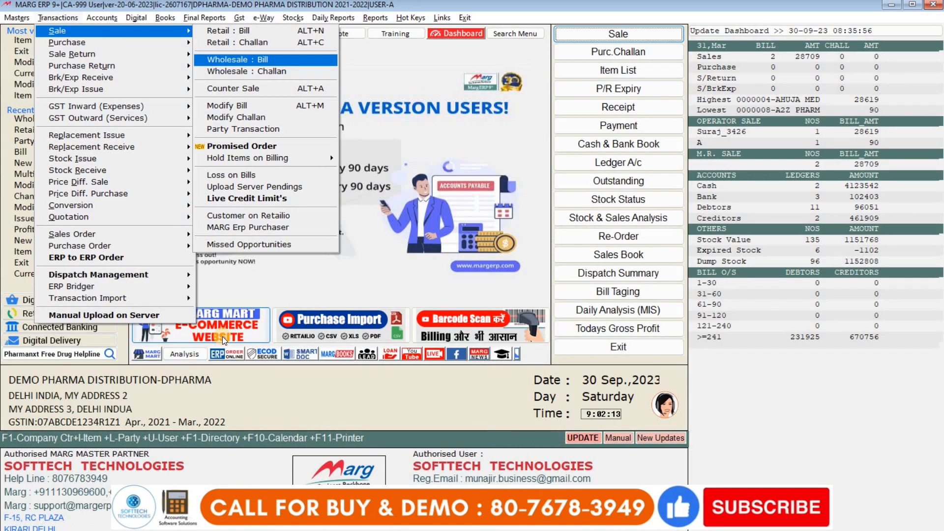
key("Return")
key("Return")
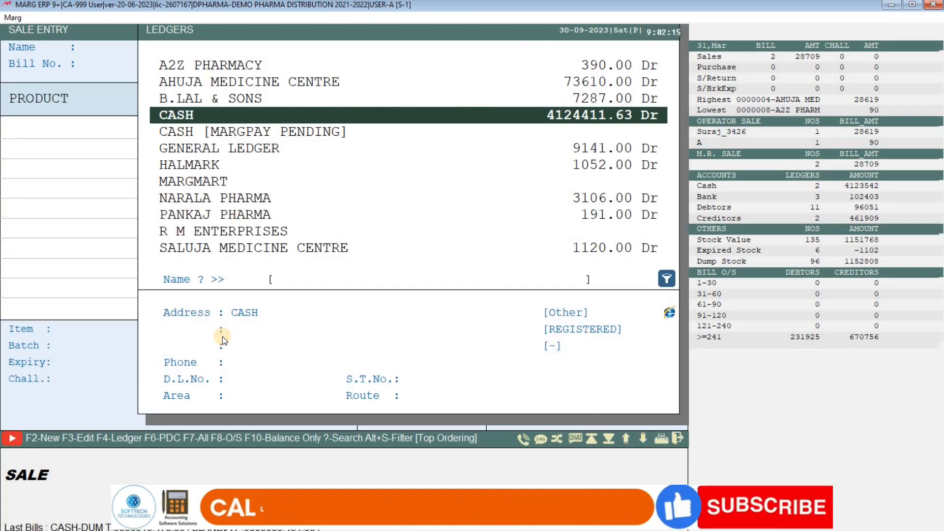
type("M")
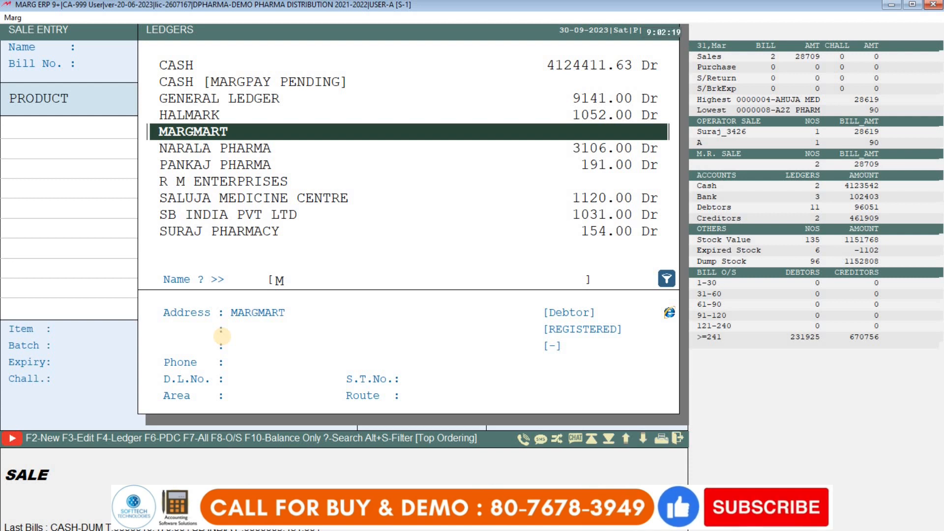
key("Escape")
key("Return")
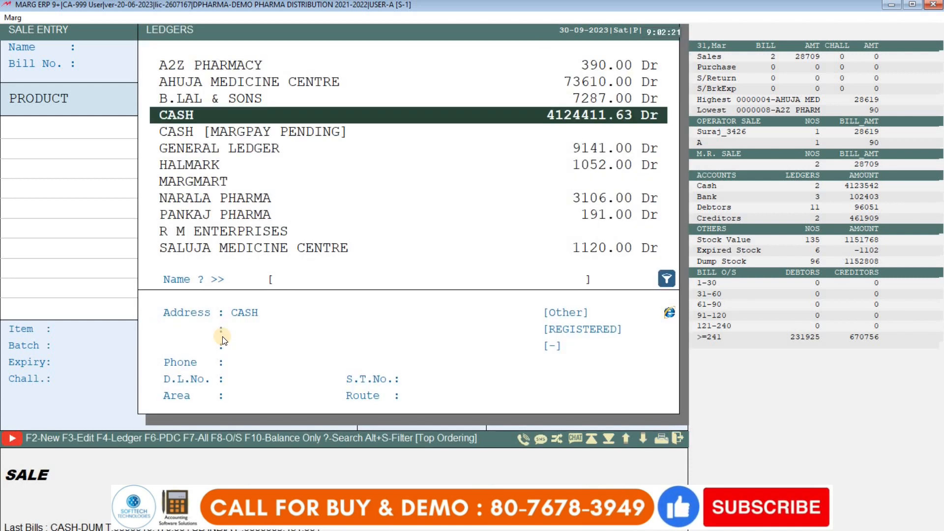
key("Escape")
key("Escape")
key("alt+t")
key("Right")
key("Left")
key("Right")
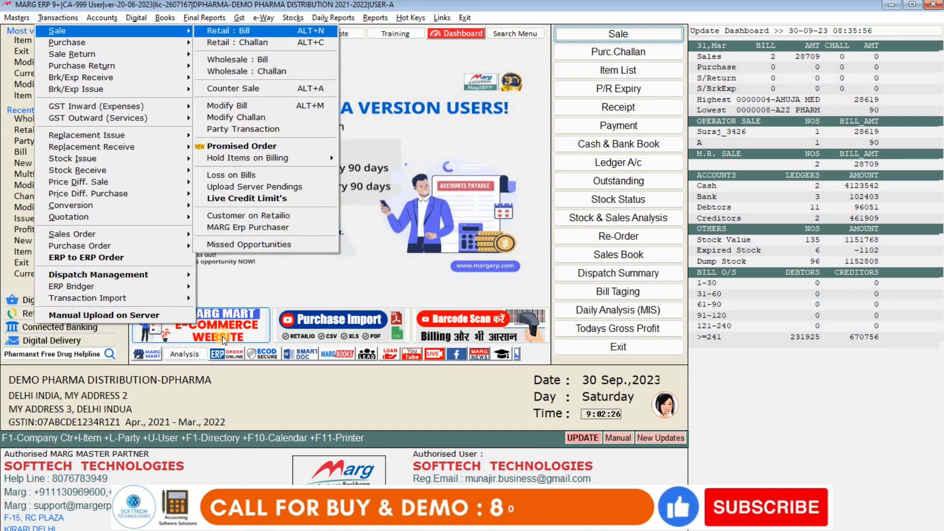
key("Down")
key("Down")
key("Up")
key("Up")
key("Return")
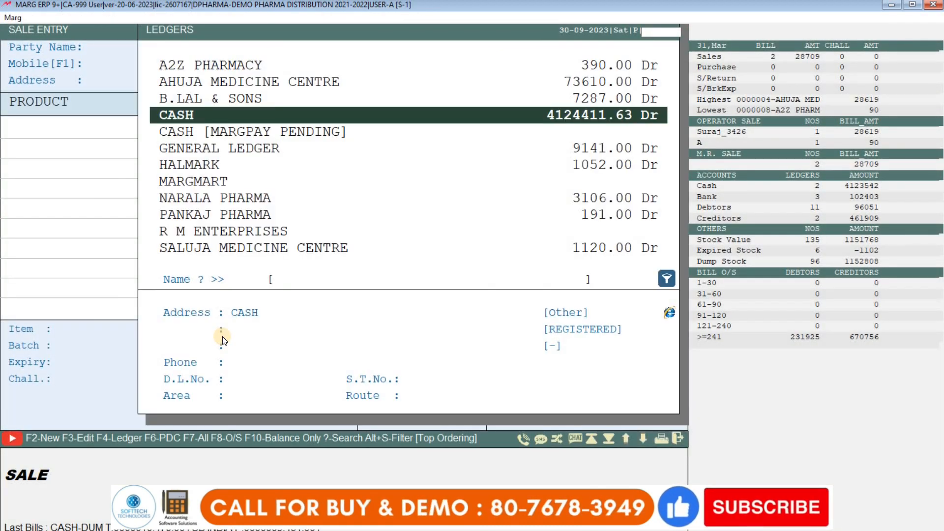
key("Return")
key("F1")
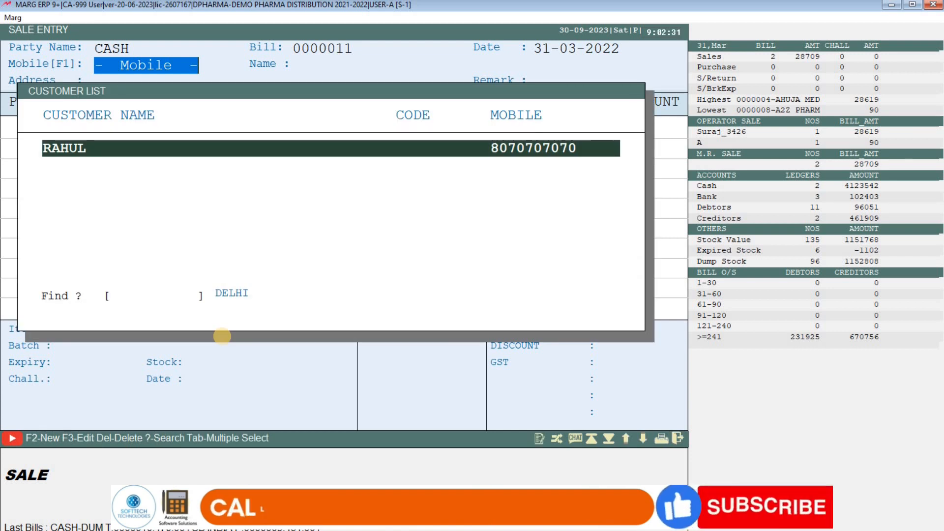
key("Escape")
key("Escape")
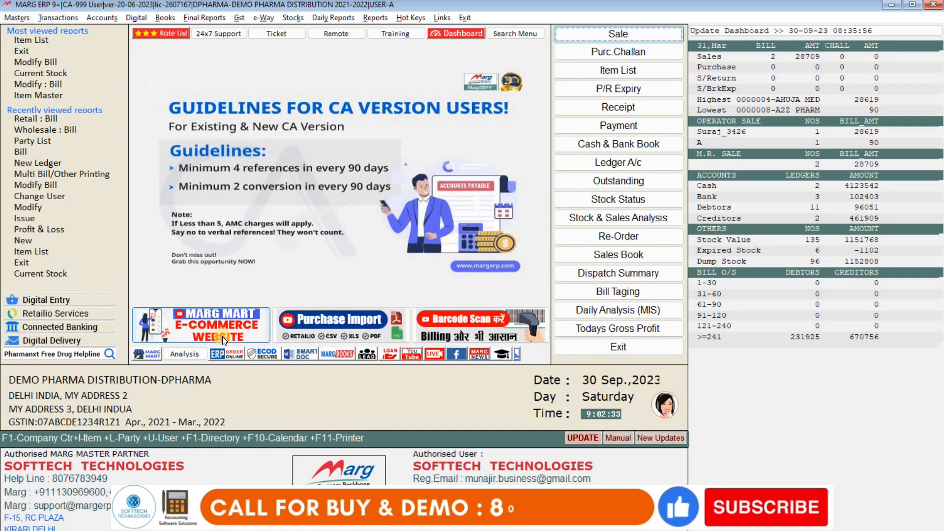
key("alt+t")
key("Return")
key("Down")
key("Down")
key("Return")
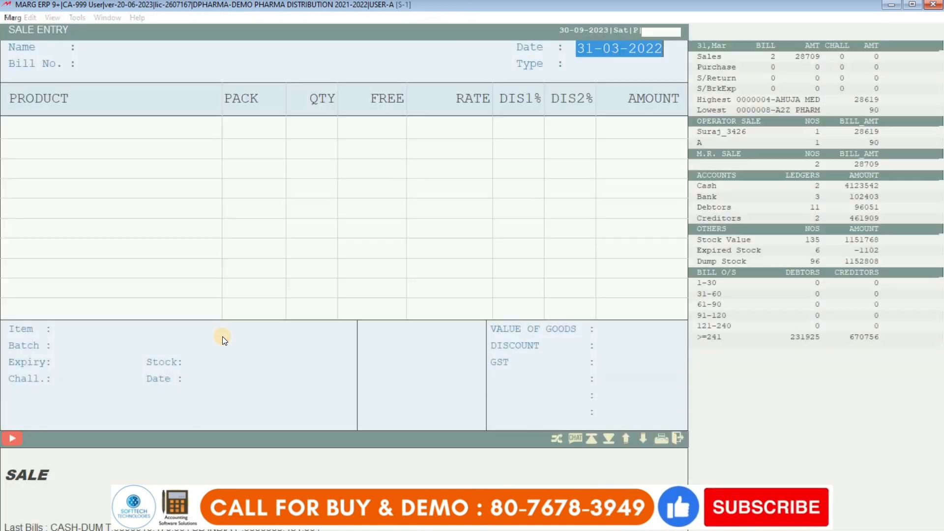
key("Return")
type("C")
key("Return")
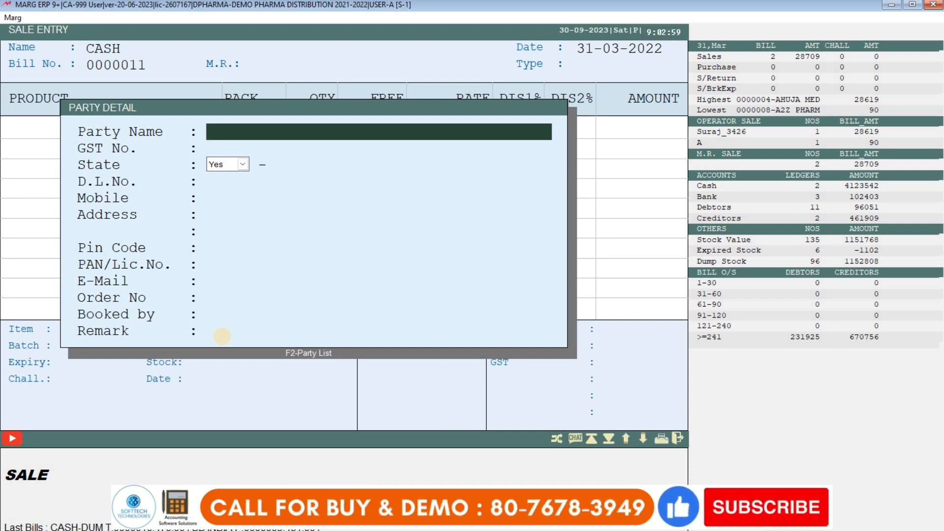
key("Escape")
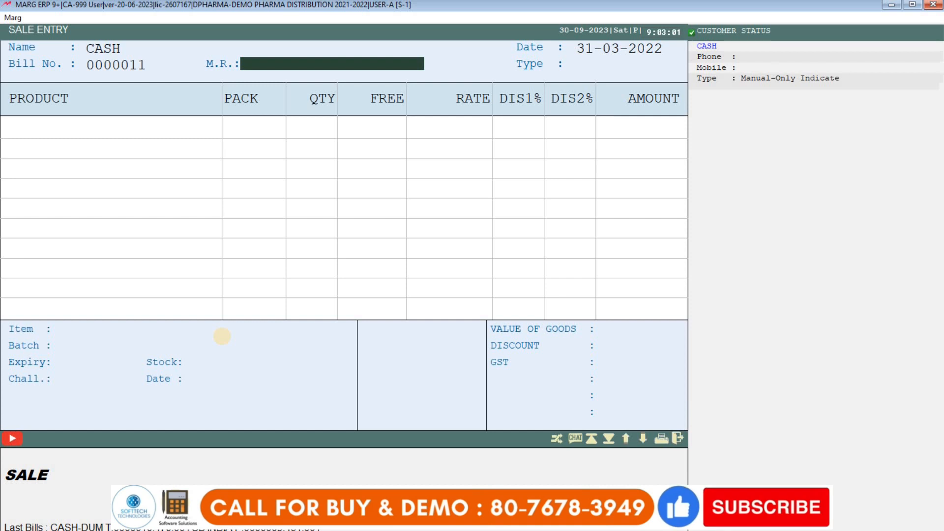
key("Escape")
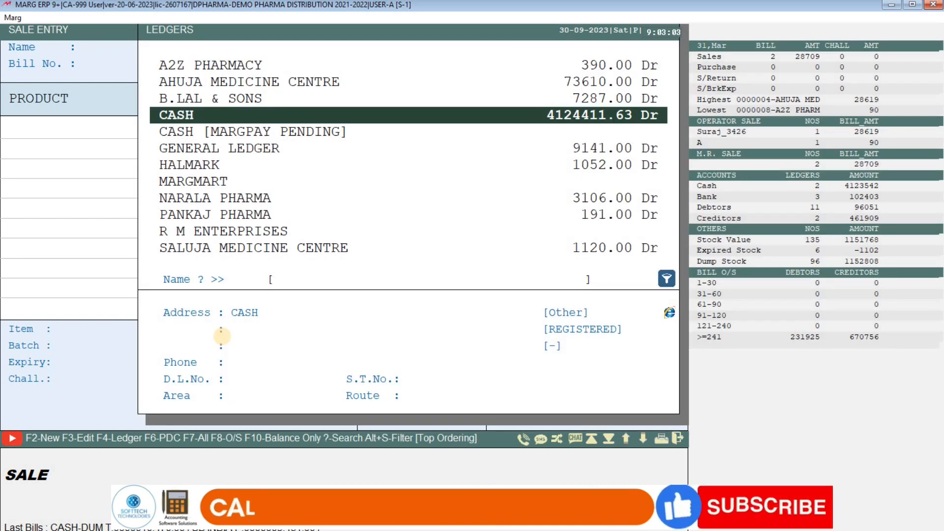
key("Escape")
key("Escape")
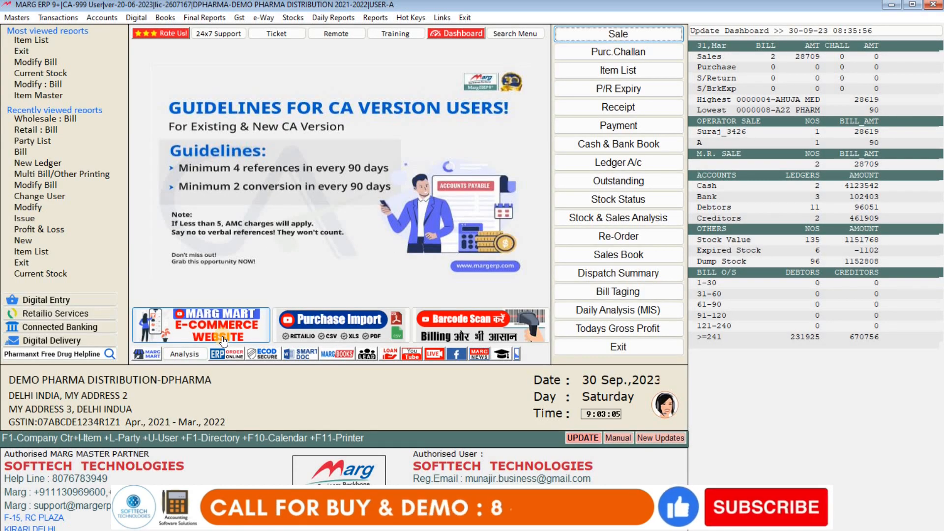